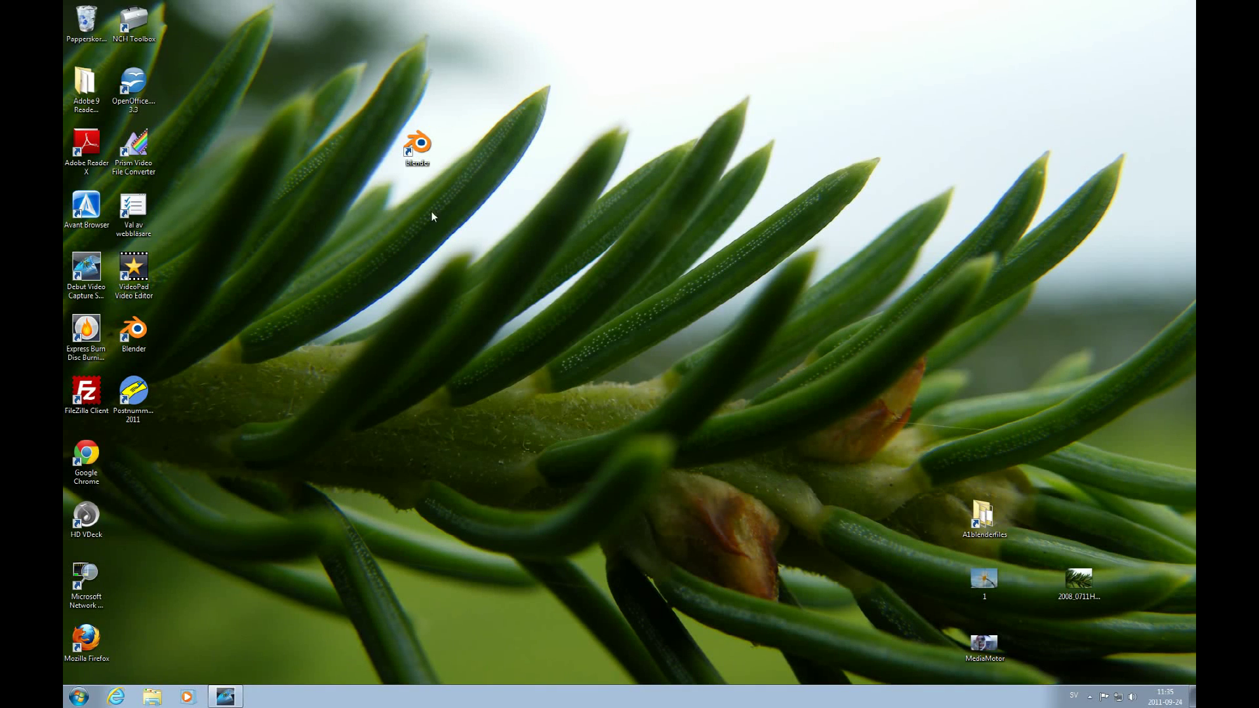
Step: Launch Blender and dismiss the splash screen to reveal the default cube scene
{"action": "double_click", "coordinate": [417, 145]}
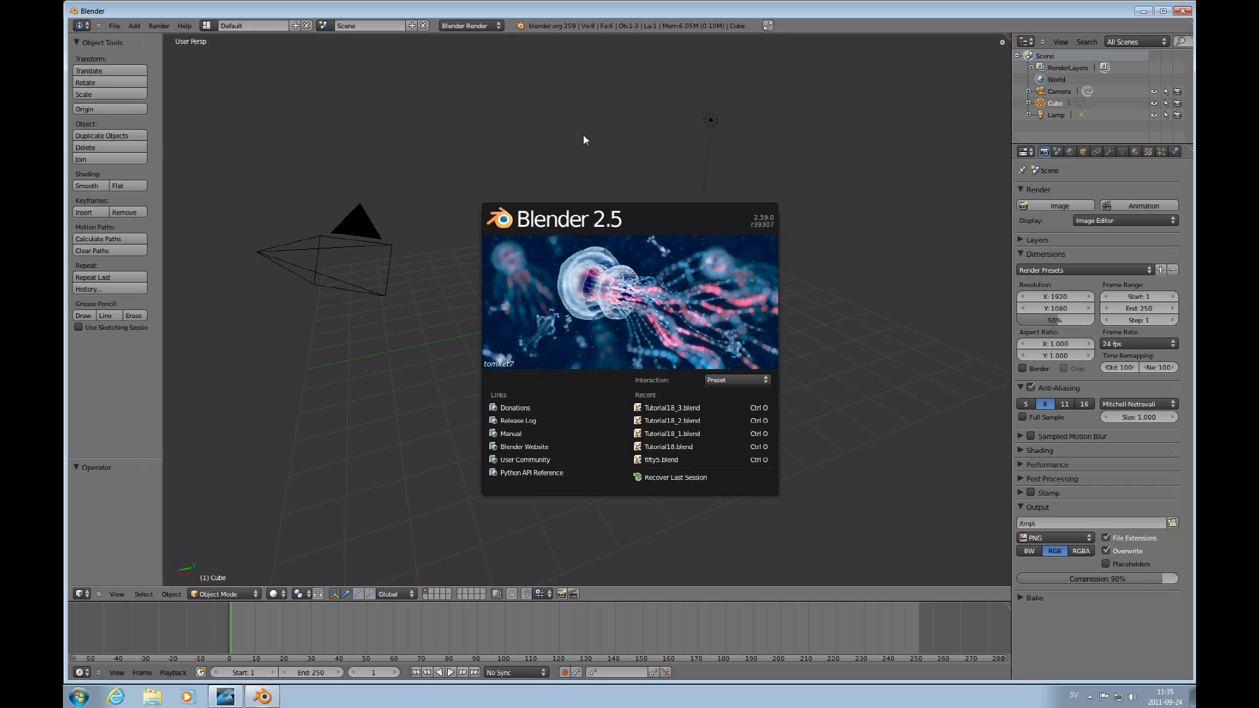
{"action": "left_click", "coordinate": [667, 207]}
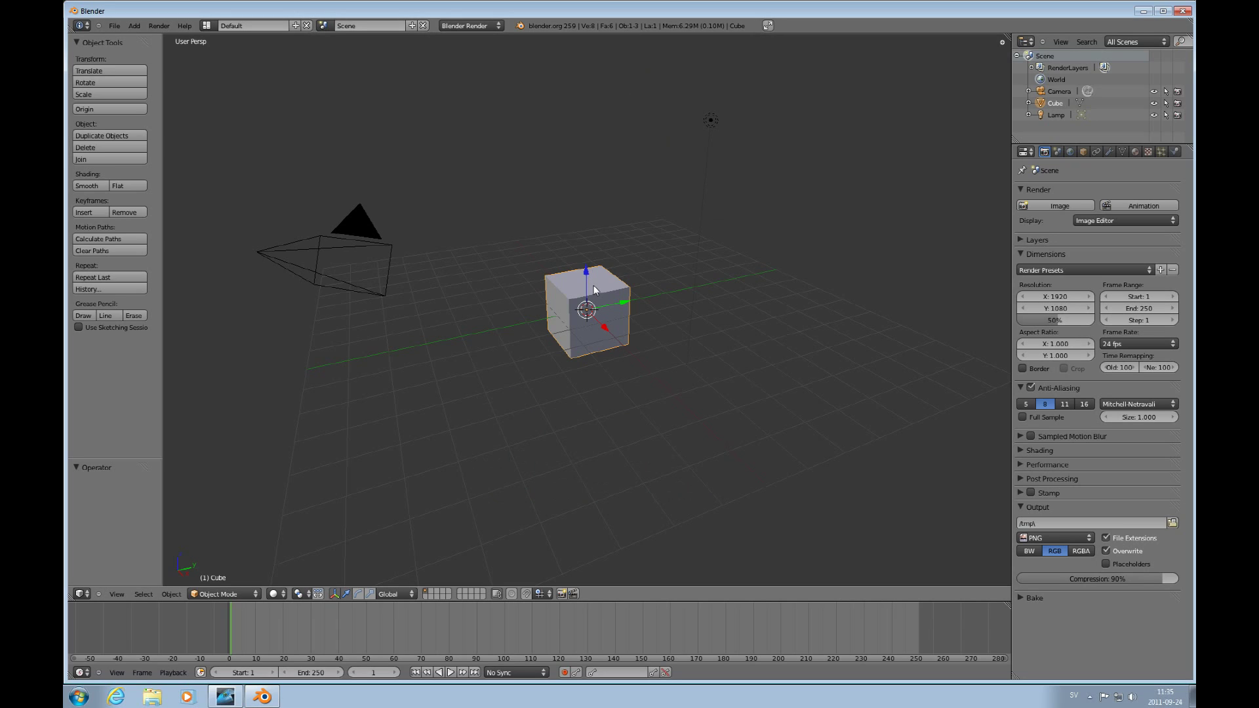
Step: In top view, delete the default cube and add a Monkey head rotated 90° about X
{"action": "key", "text": "KP_7"}
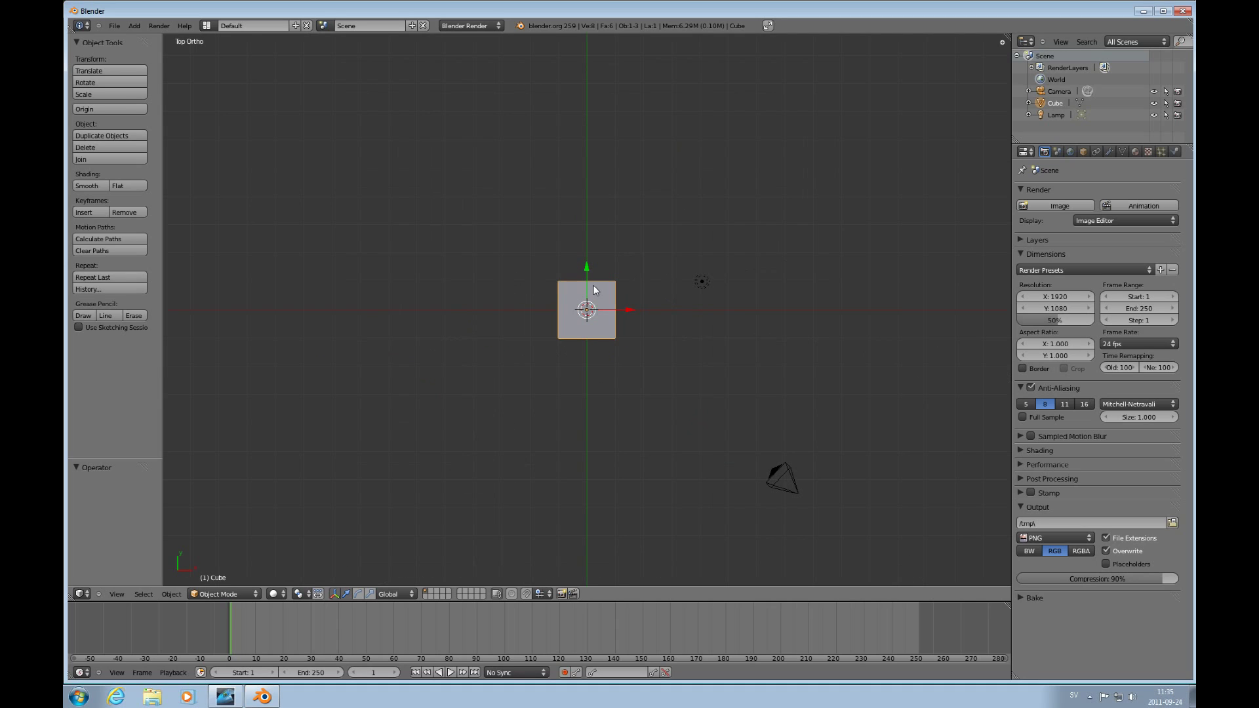
{"action": "key", "text": "x"}
{"action": "left_click", "coordinate": [594, 287]}
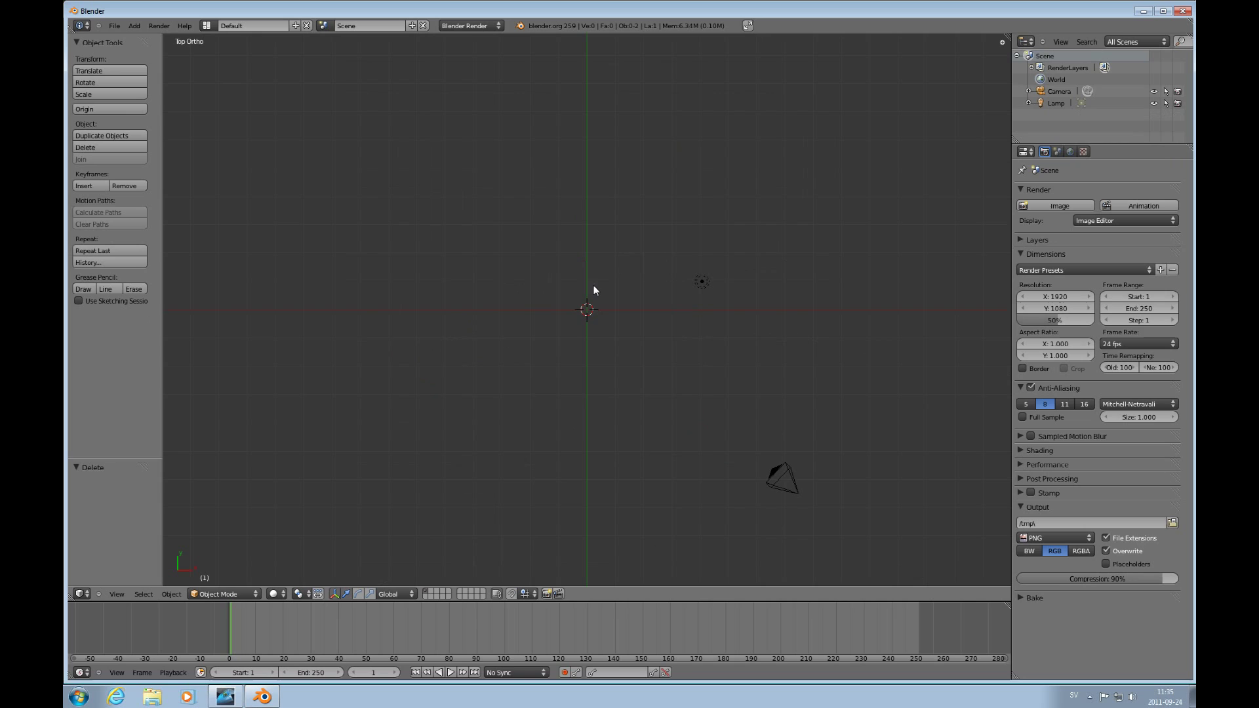
{"action": "key", "text": "shift+a"}
{"action": "mouse_move", "coordinate": [593, 286]}
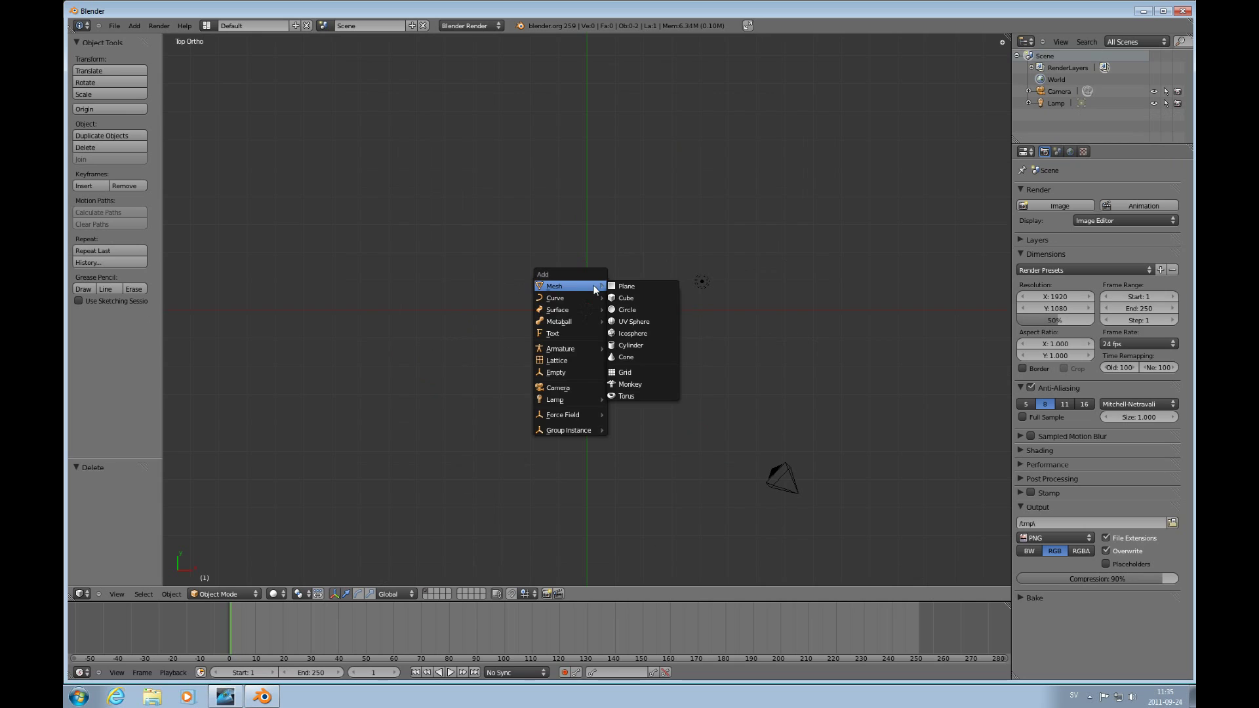
{"action": "left_click", "coordinate": [628, 385]}
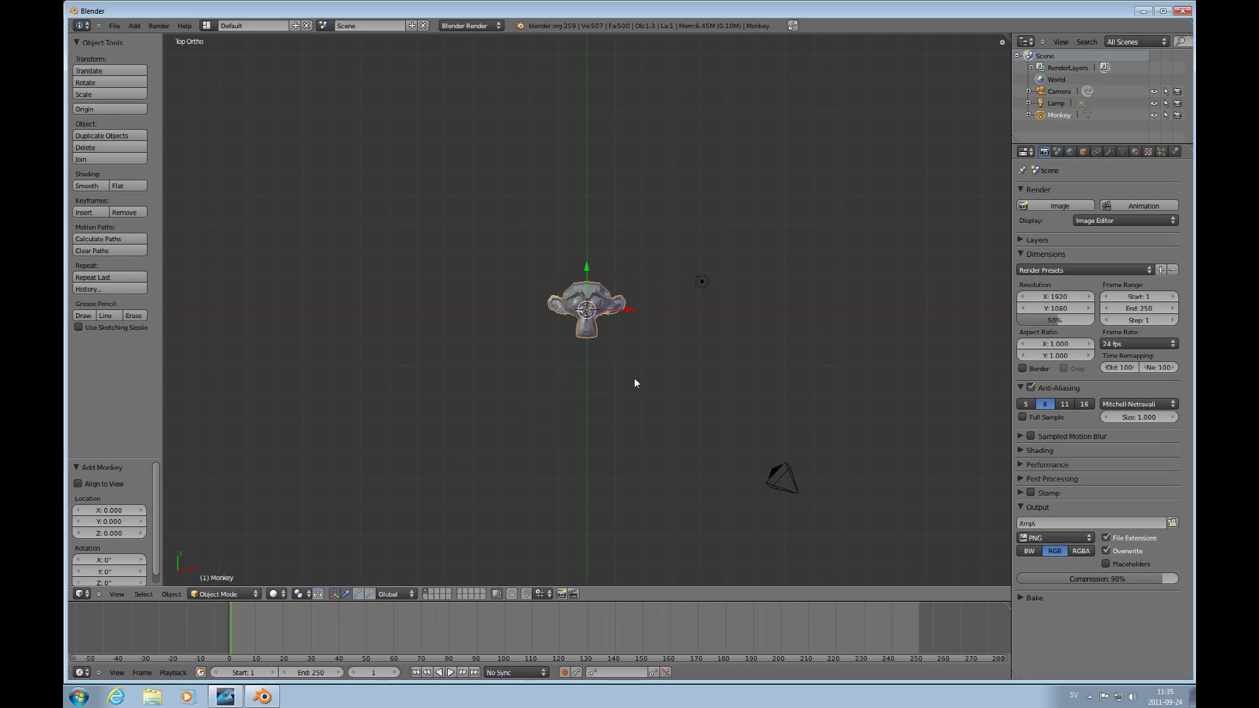
{"action": "type", "text": "rx90"}
{"action": "key", "text": "Return"}
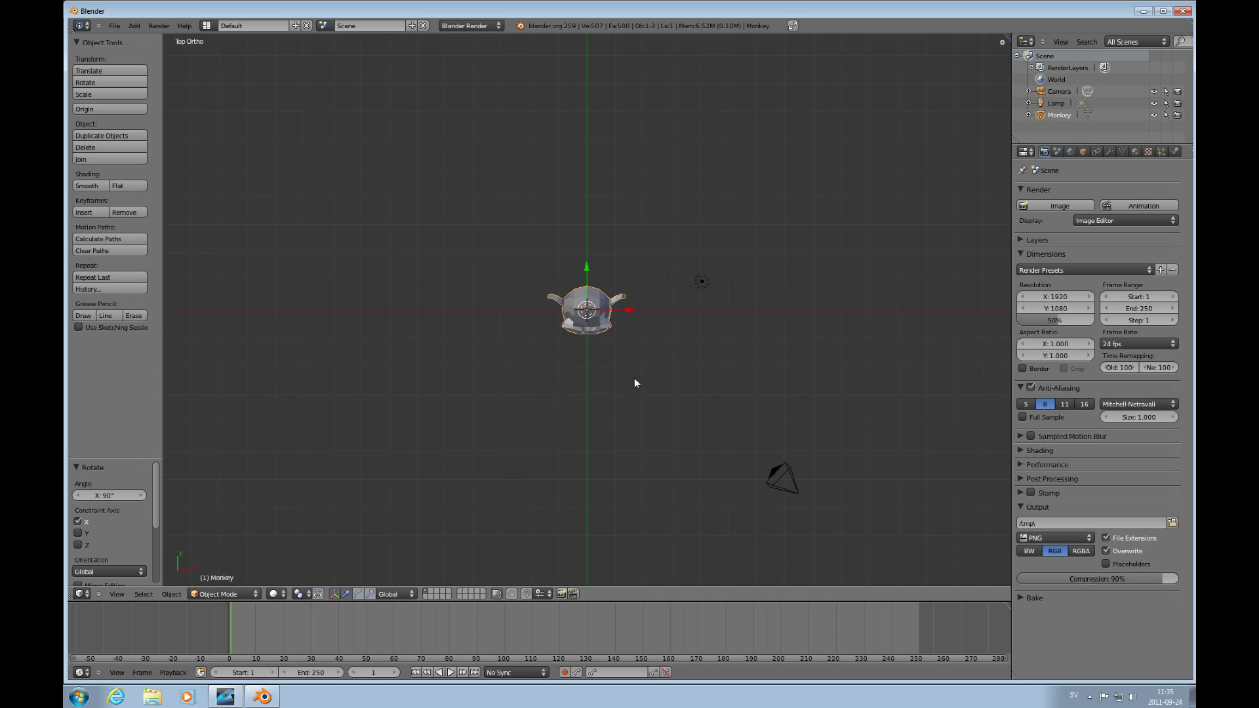
Step: Duplicate the lamp twice, placing one copy below the Monkey along Y and one left along X
{"action": "right_click", "coordinate": [701, 282]}
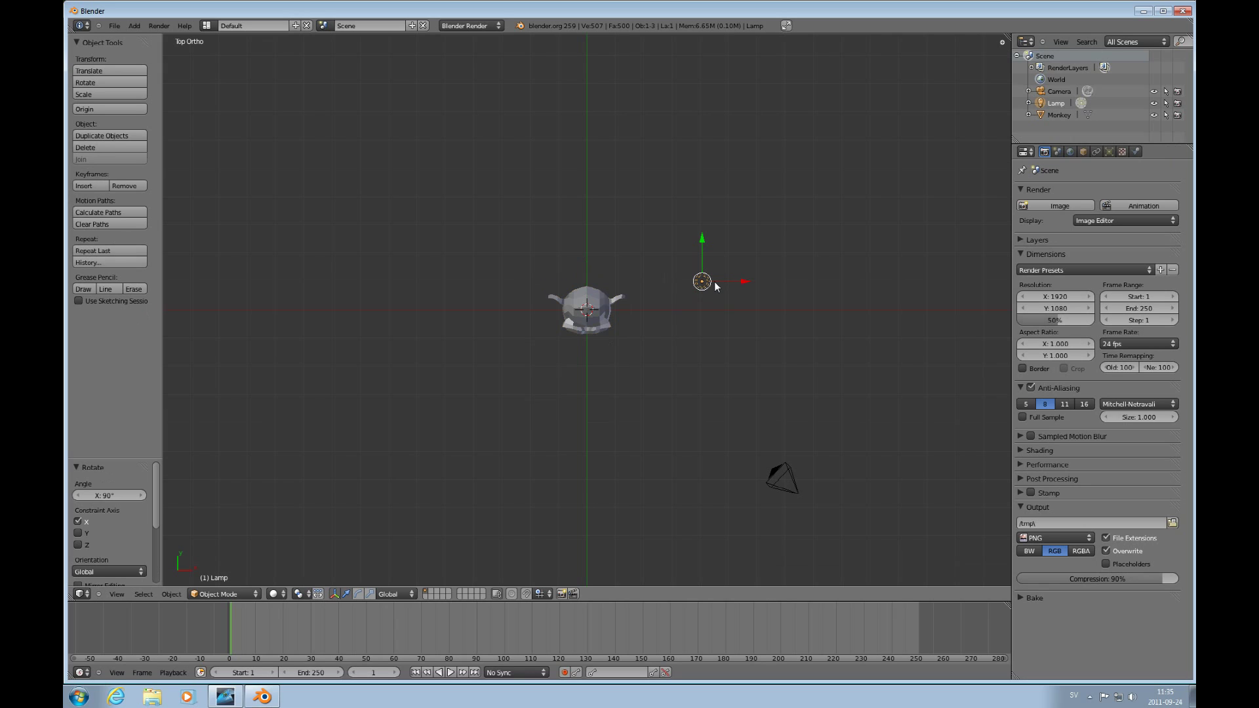
{"action": "key", "text": "shift+d"}
{"action": "key", "text": "Escape"}
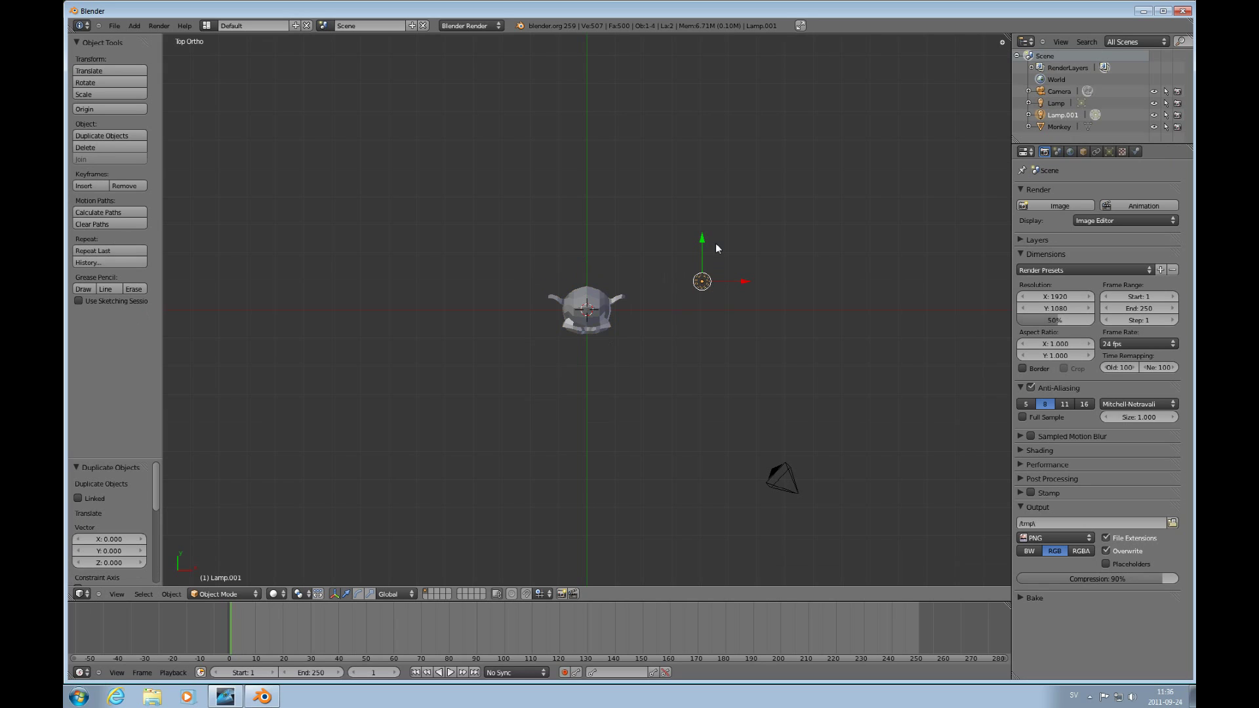
{"action": "key", "text": "g"}
{"action": "key", "text": "y"}
{"action": "left_click", "coordinate": [708, 360]}
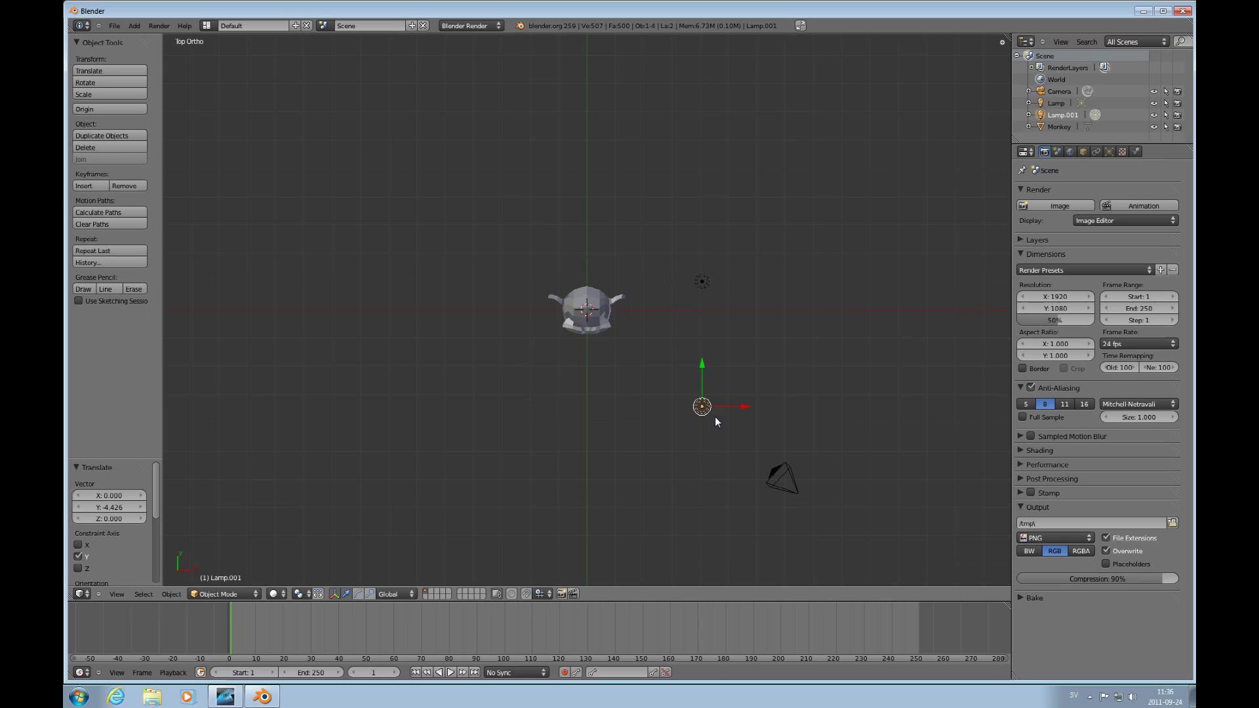
{"action": "key", "text": "shift+d"}
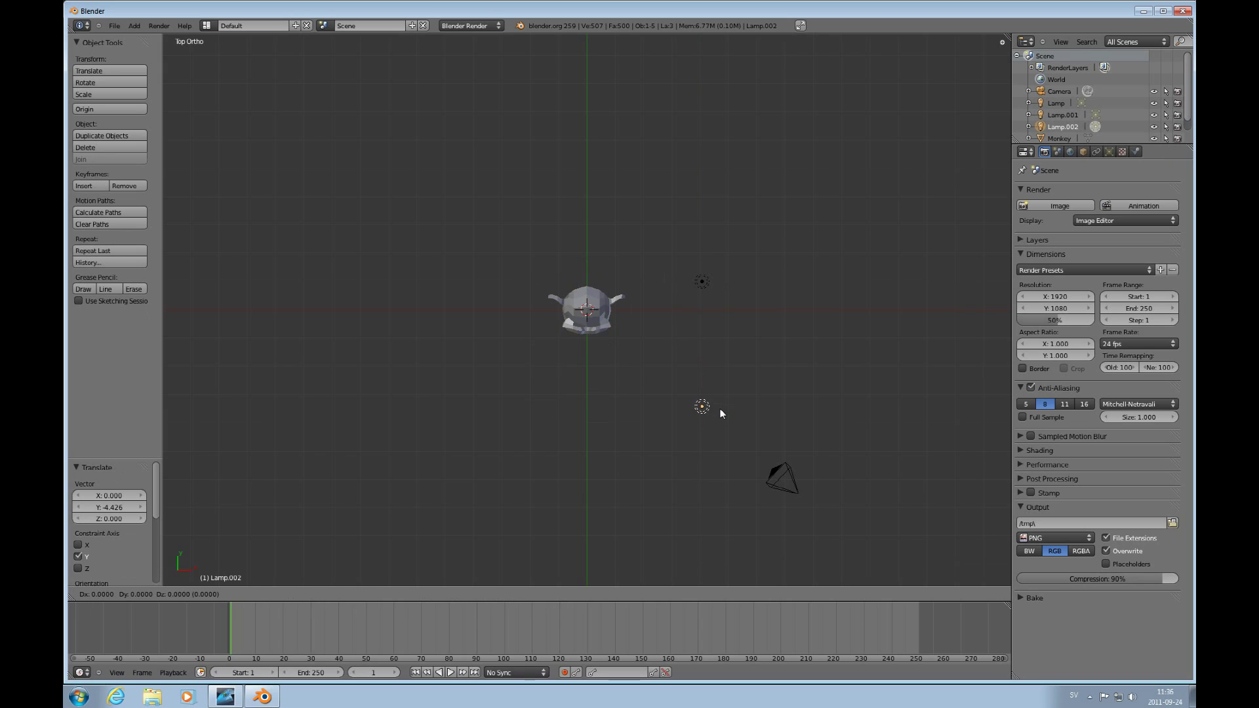
{"action": "key", "text": "Escape"}
{"action": "key", "text": "g"}
{"action": "key", "text": "x"}
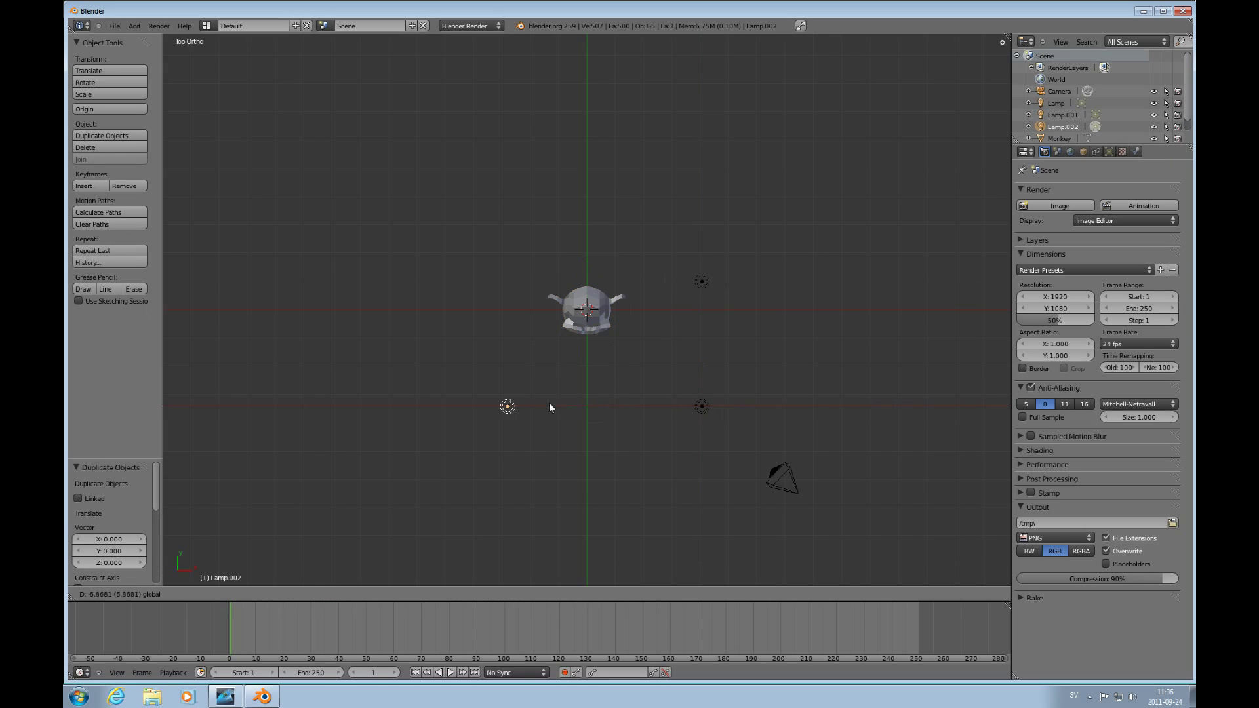
{"action": "left_click", "coordinate": [519, 411]}
Step: Select the Monkey, enter Edit Mode and apply smooth shading
{"action": "right_click", "coordinate": [602, 321]}
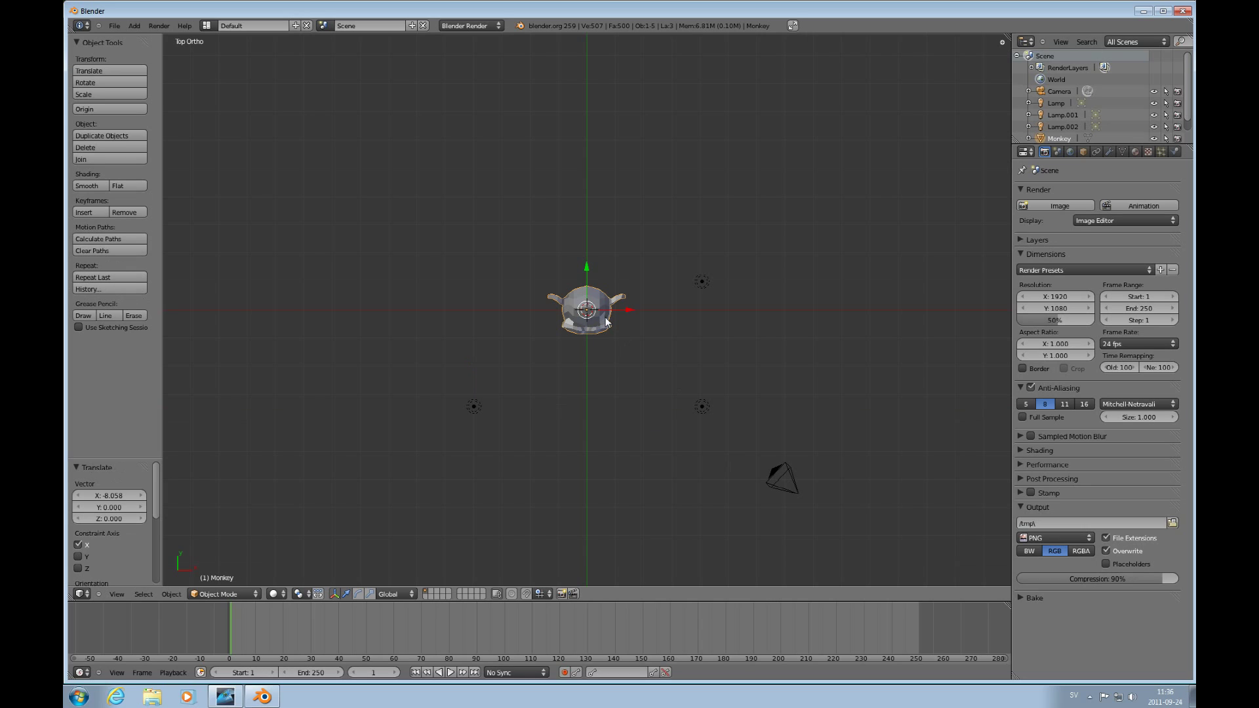
{"action": "key", "text": "Tab"}
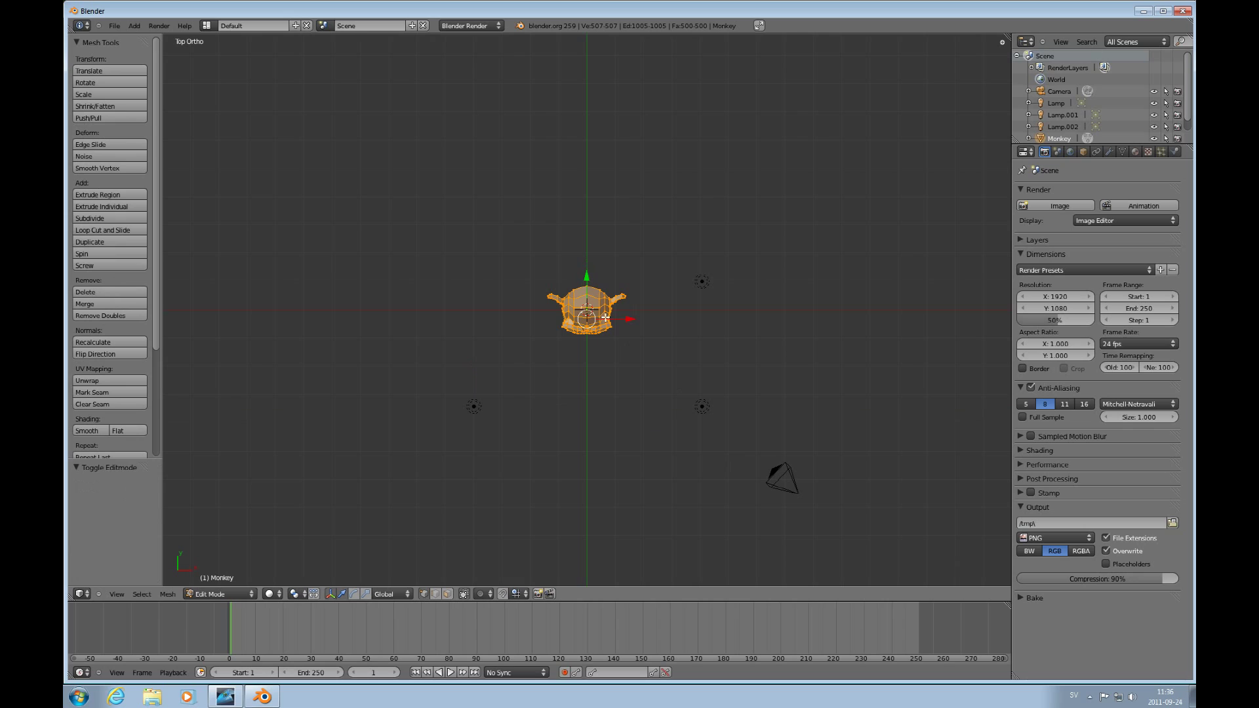
{"action": "left_click", "coordinate": [86, 429]}
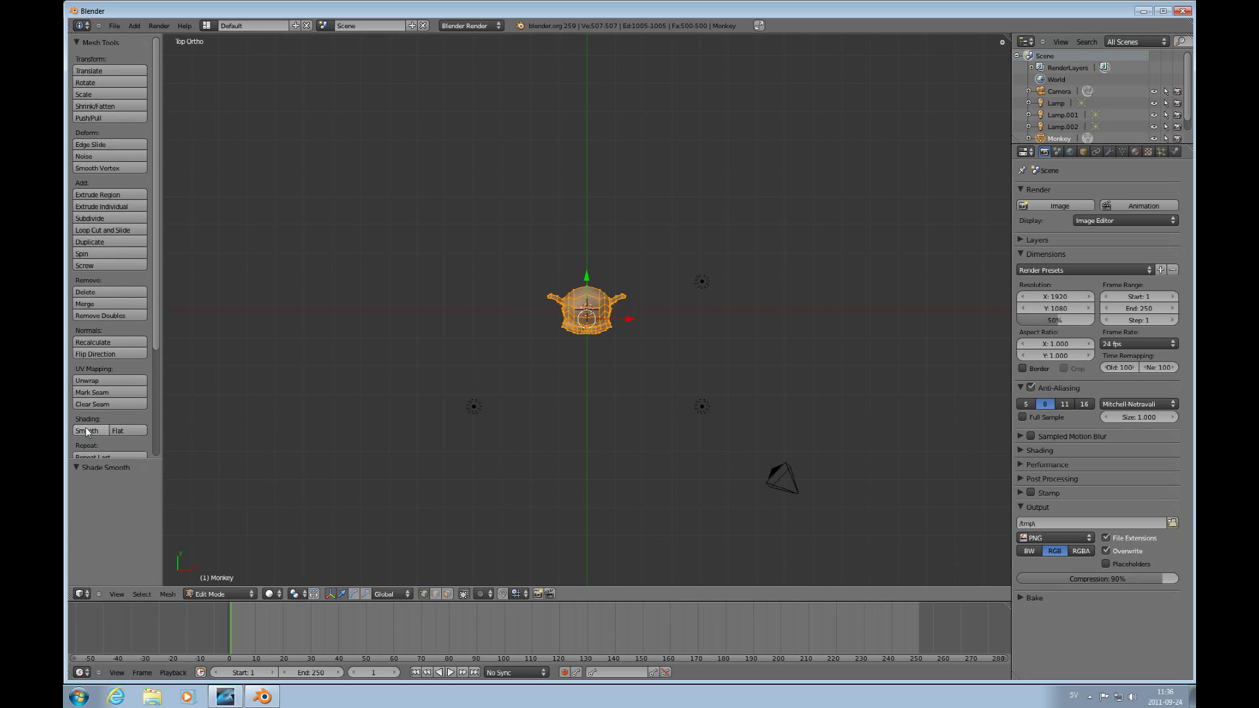
Step: Add a Subdivision Surface modifier shown in edit mode, then zoom and orbit to an angled view
{"action": "left_click", "coordinate": [1109, 152]}
{"action": "left_click", "coordinate": [1079, 206]}
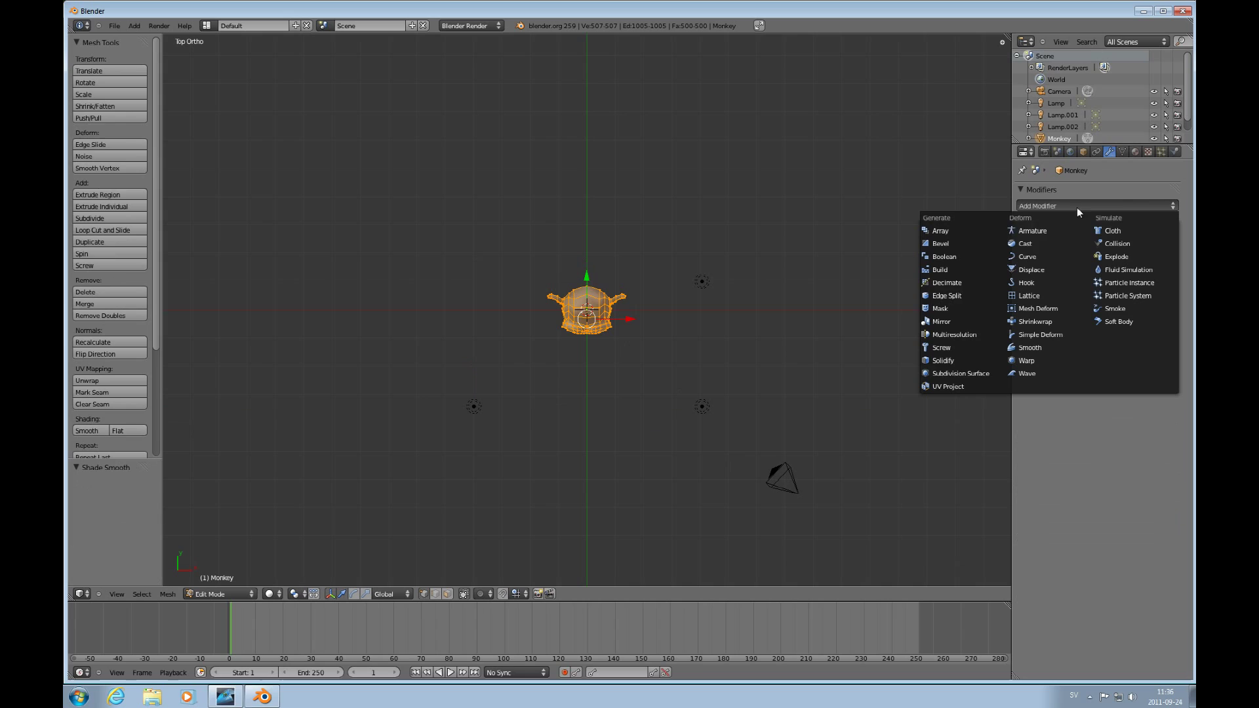
{"action": "left_click", "coordinate": [955, 372]}
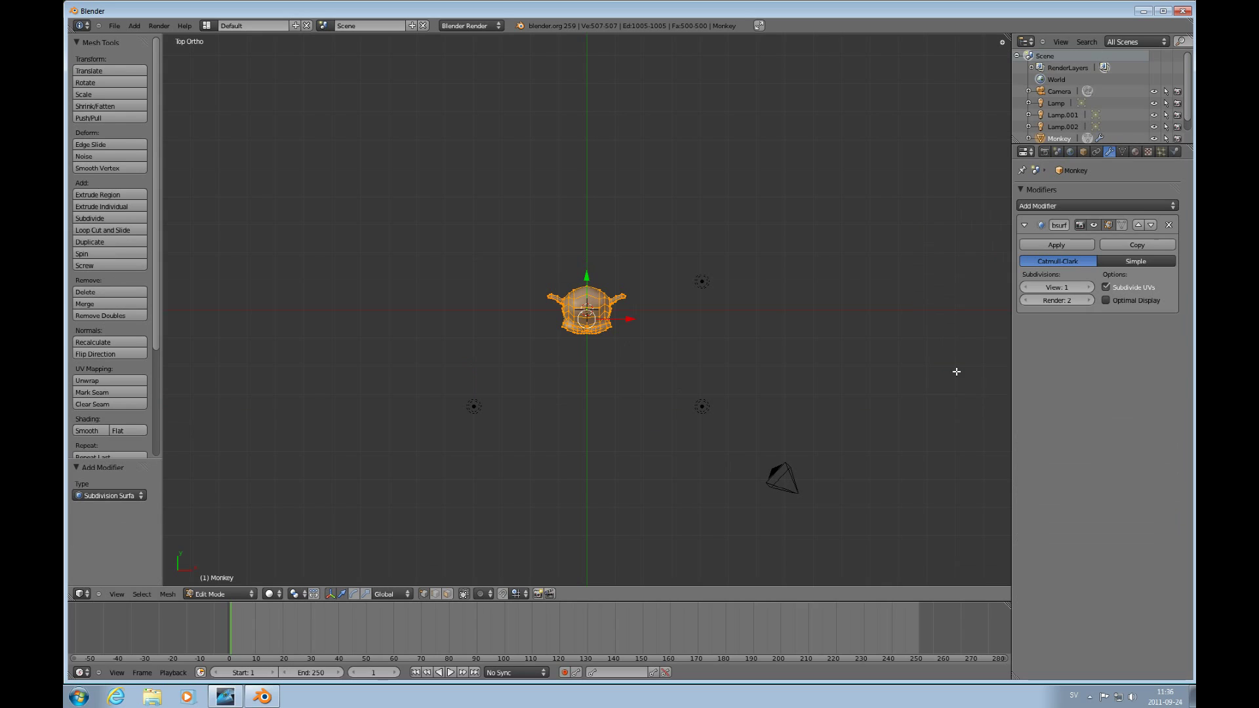
{"action": "left_click", "coordinate": [1111, 223]}
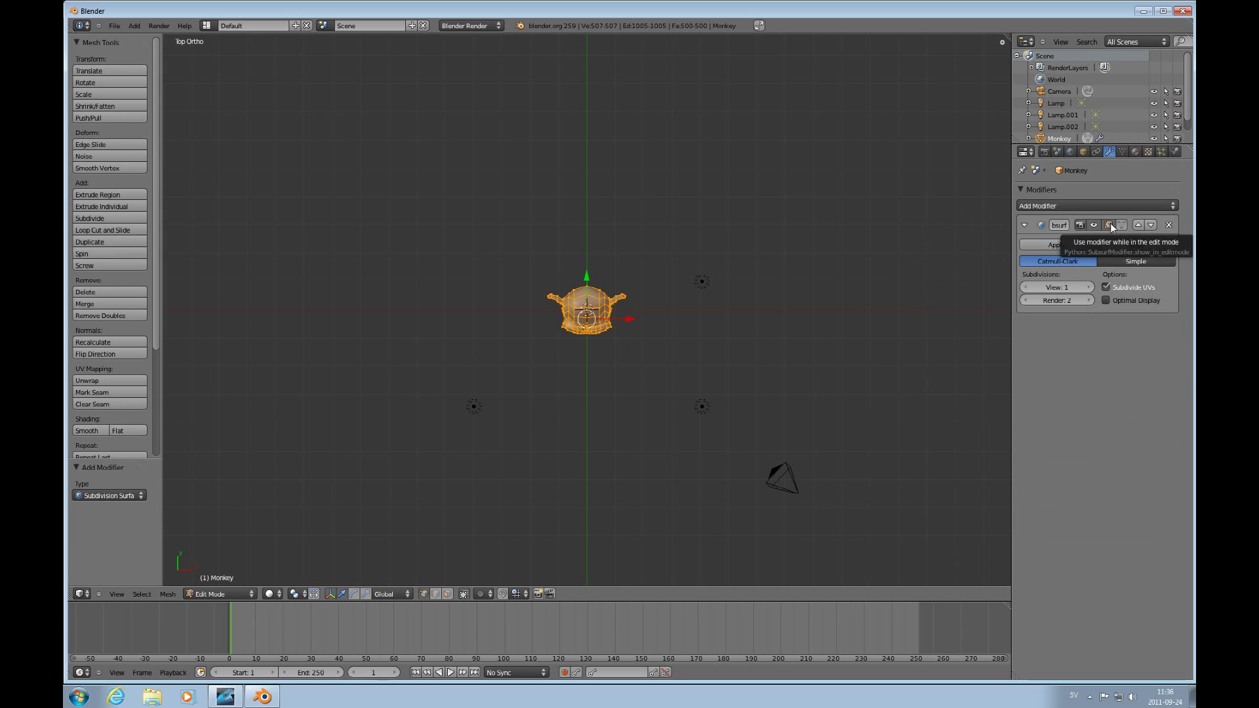
{"action": "scroll", "coordinate": [635, 360], "scroll_direction": "up", "scroll_amount": 7}
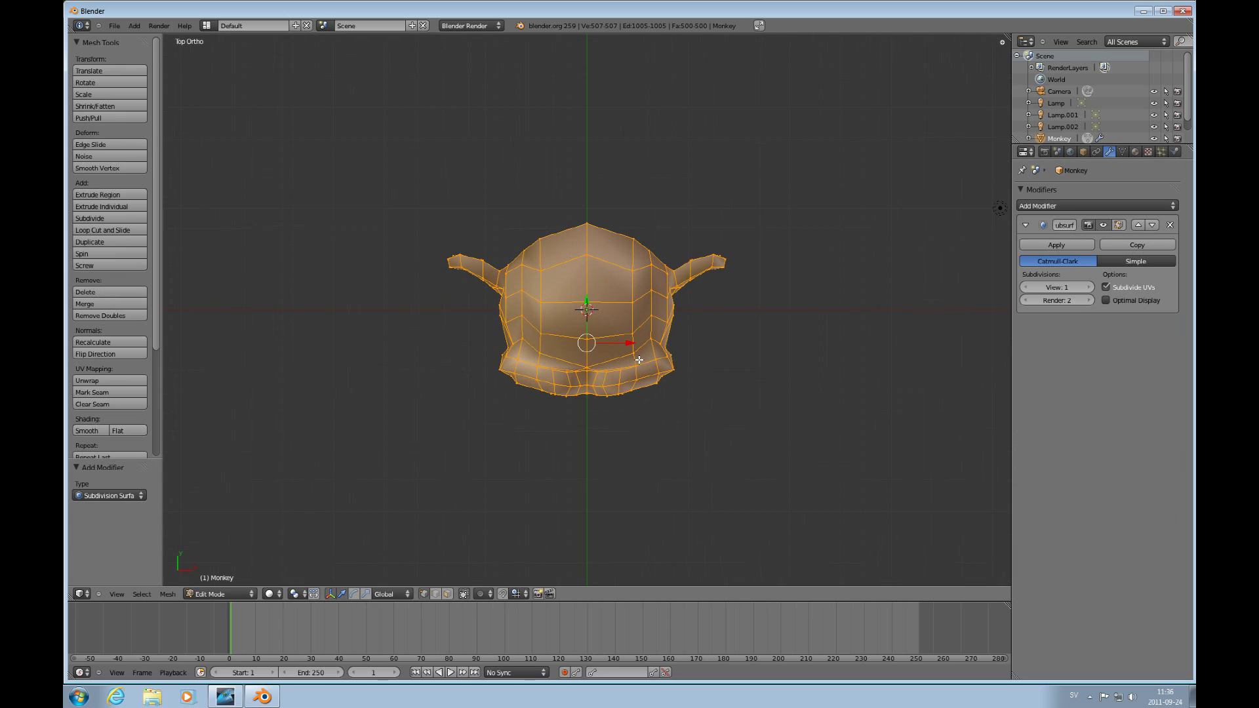
{"action": "middle_click_drag", "start_coordinate": [651, 427], "coordinate": [675, 349]}
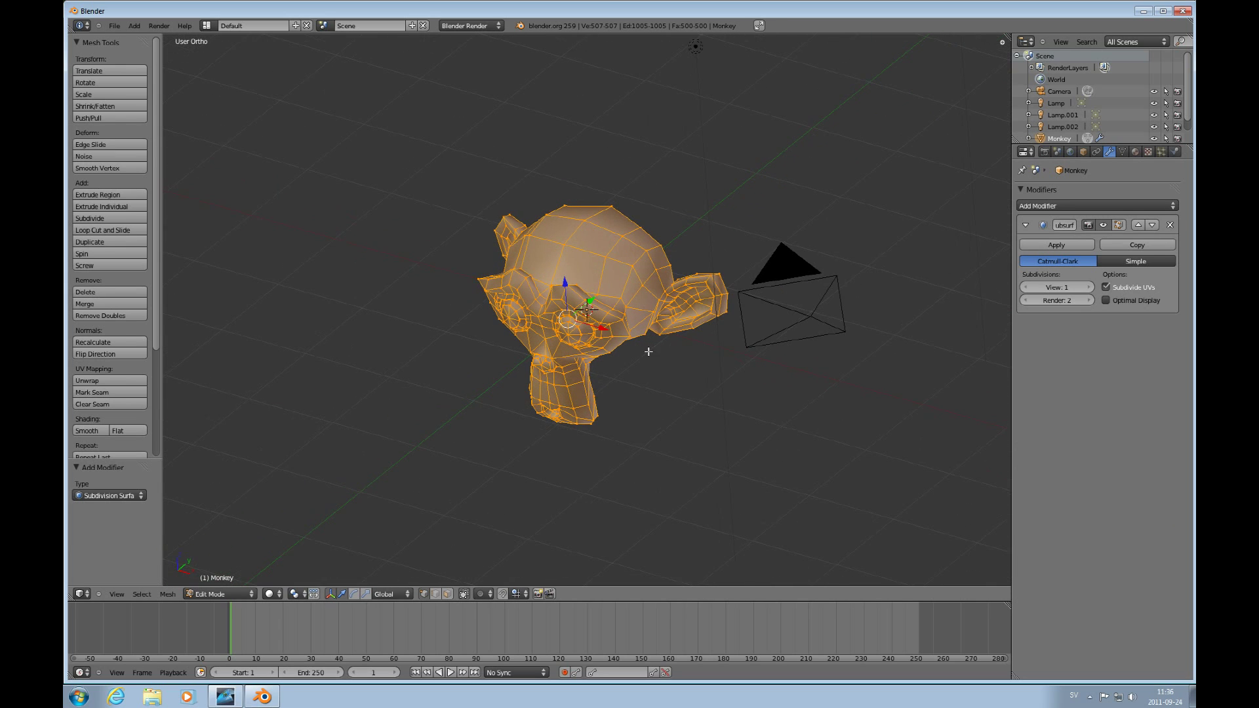
{"action": "scroll", "coordinate": [649, 352], "scroll_direction": "up", "scroll_amount": 4}
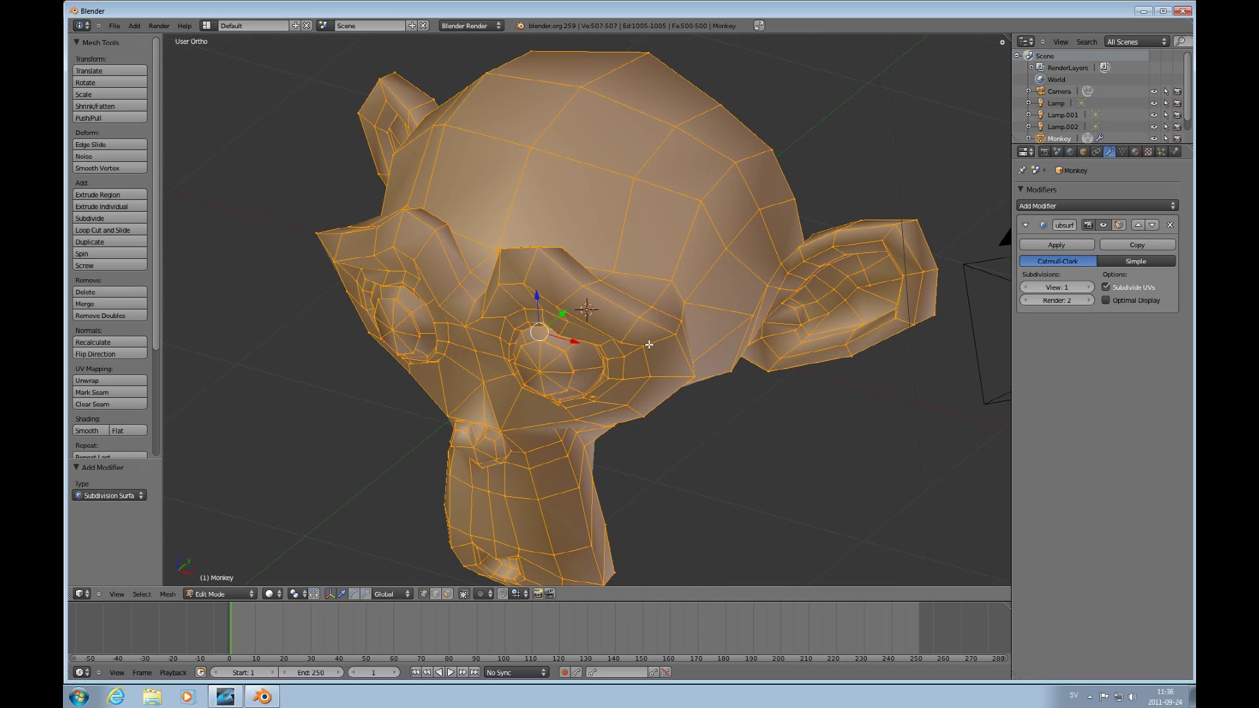
Step: Deselect all, switch to edge selection, and cut multiple parallel edge loops along the brow
{"action": "key", "text": "a"}
{"action": "key", "text": "ctrl+Tab"}
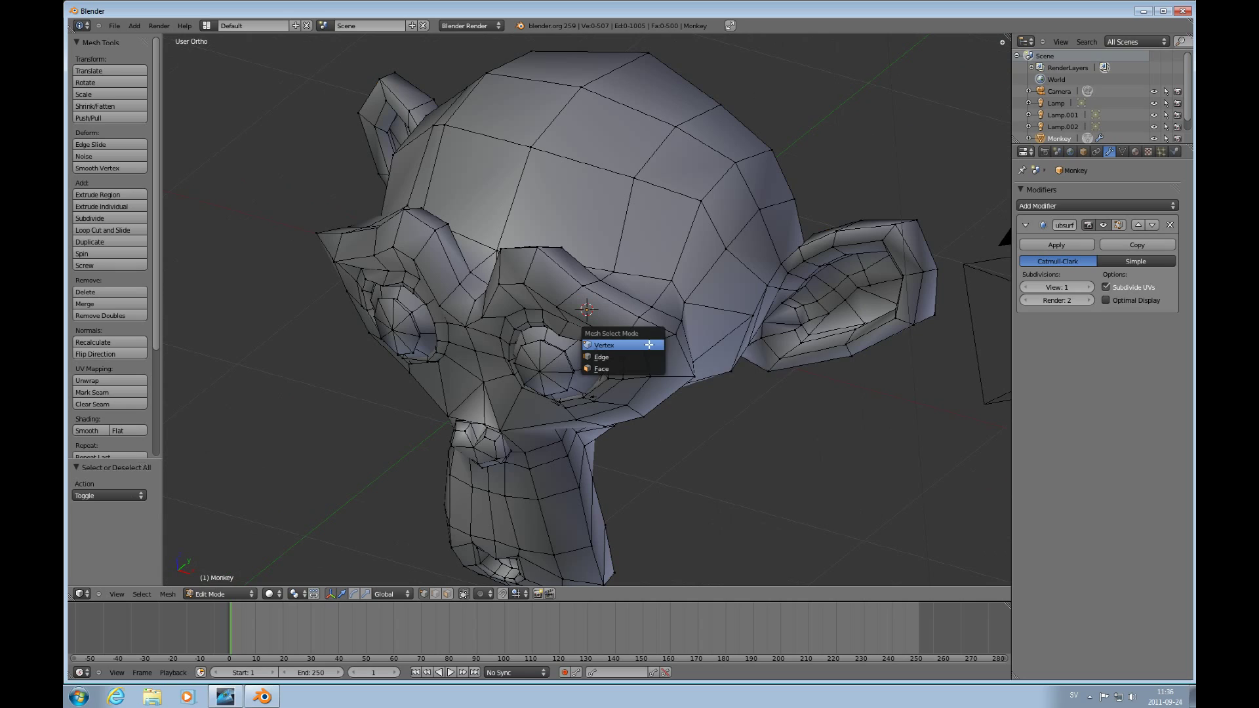
{"action": "left_click", "coordinate": [634, 355]}
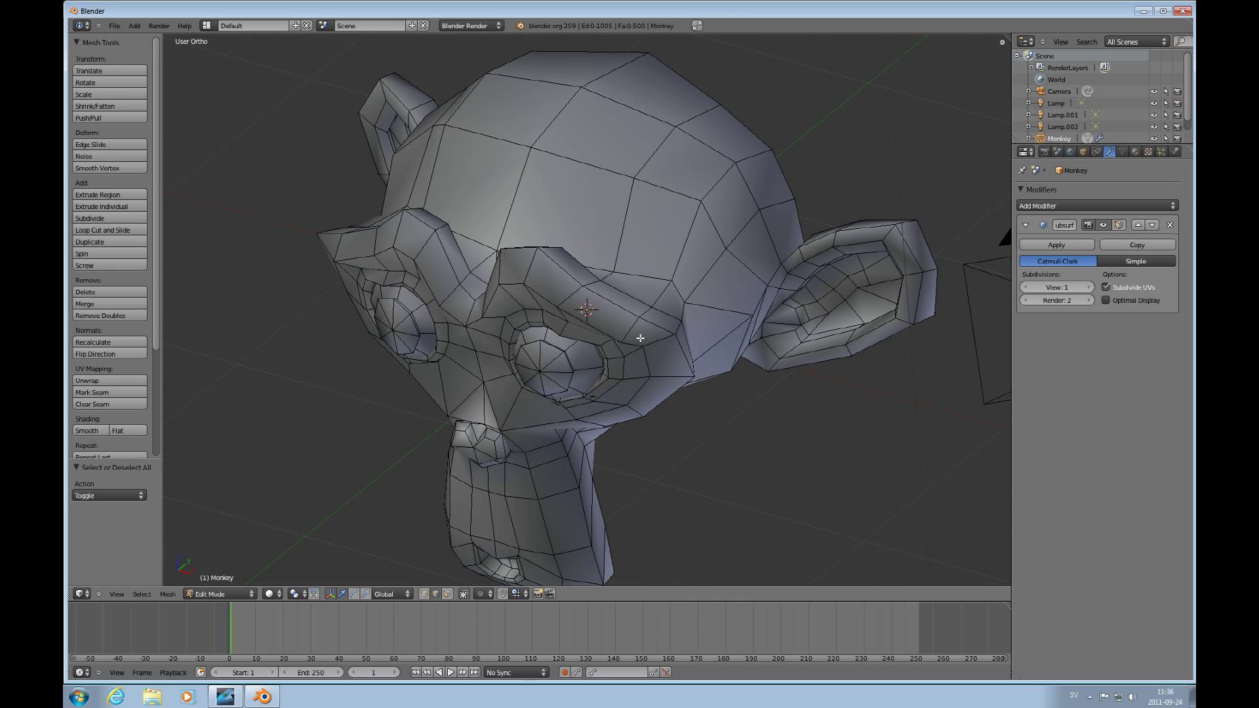
{"action": "scroll", "coordinate": [642, 338], "scroll_direction": "down", "scroll_amount": 3, "text": "shift"}
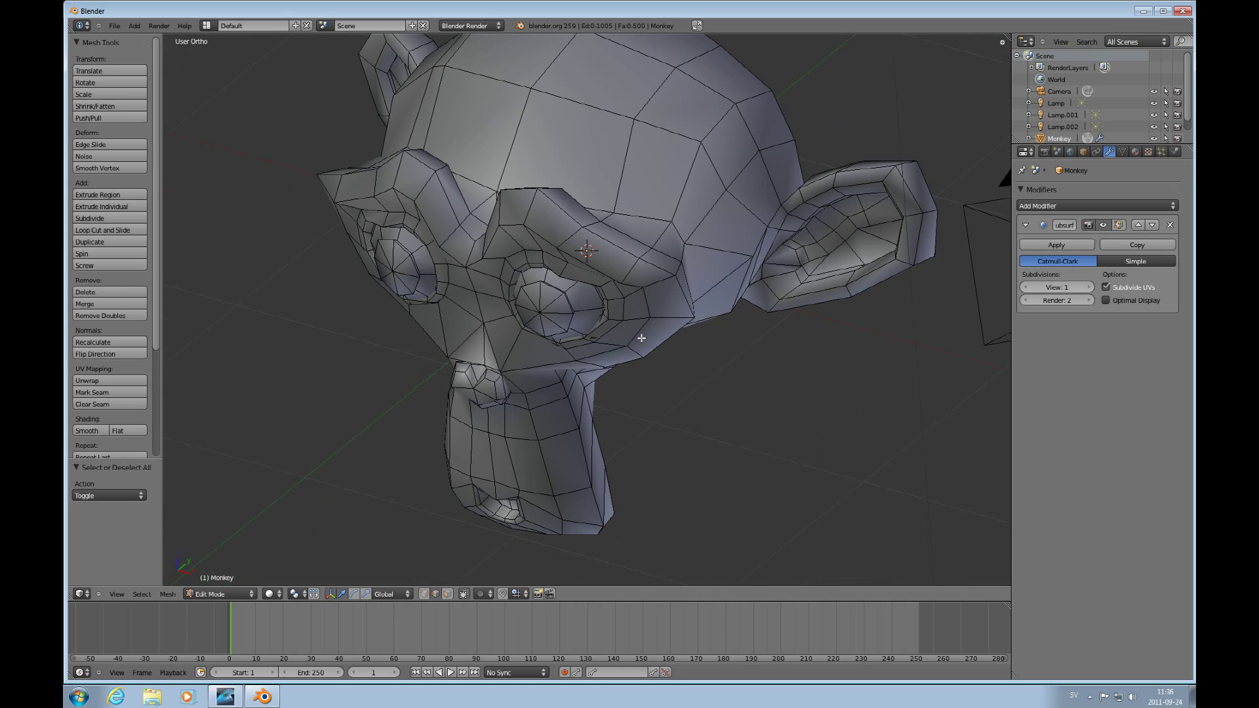
{"action": "scroll", "coordinate": [642, 338], "scroll_direction": "up", "scroll_amount": 1, "text": "shift"}
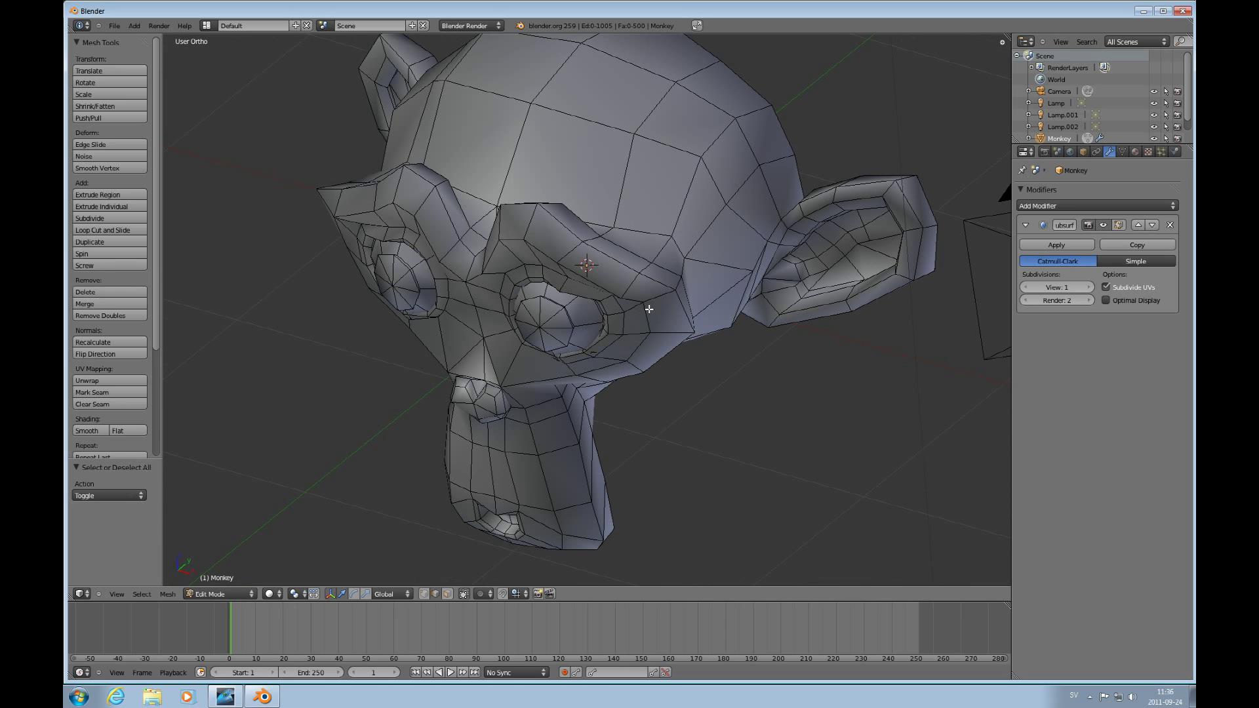
{"action": "key", "text": "ctrl+r"}
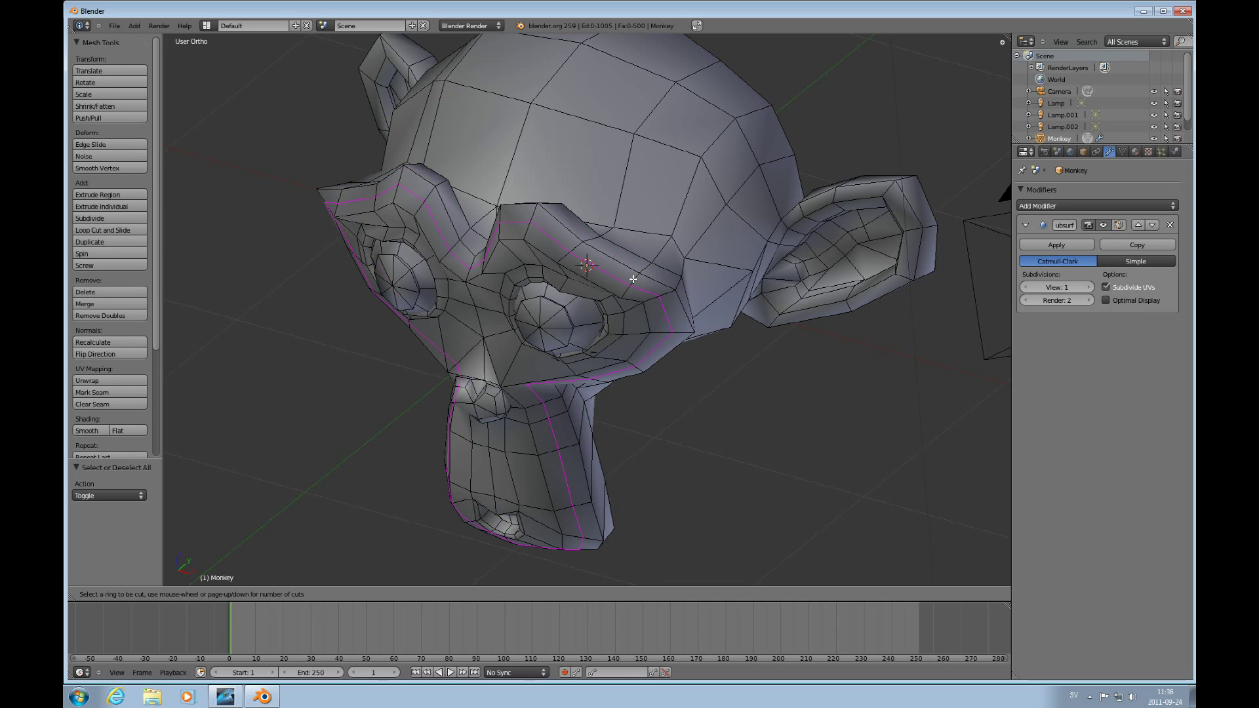
{"action": "scroll", "coordinate": [632, 280], "scroll_direction": "up", "scroll_amount": 5}
{"action": "left_click", "coordinate": [633, 279]}
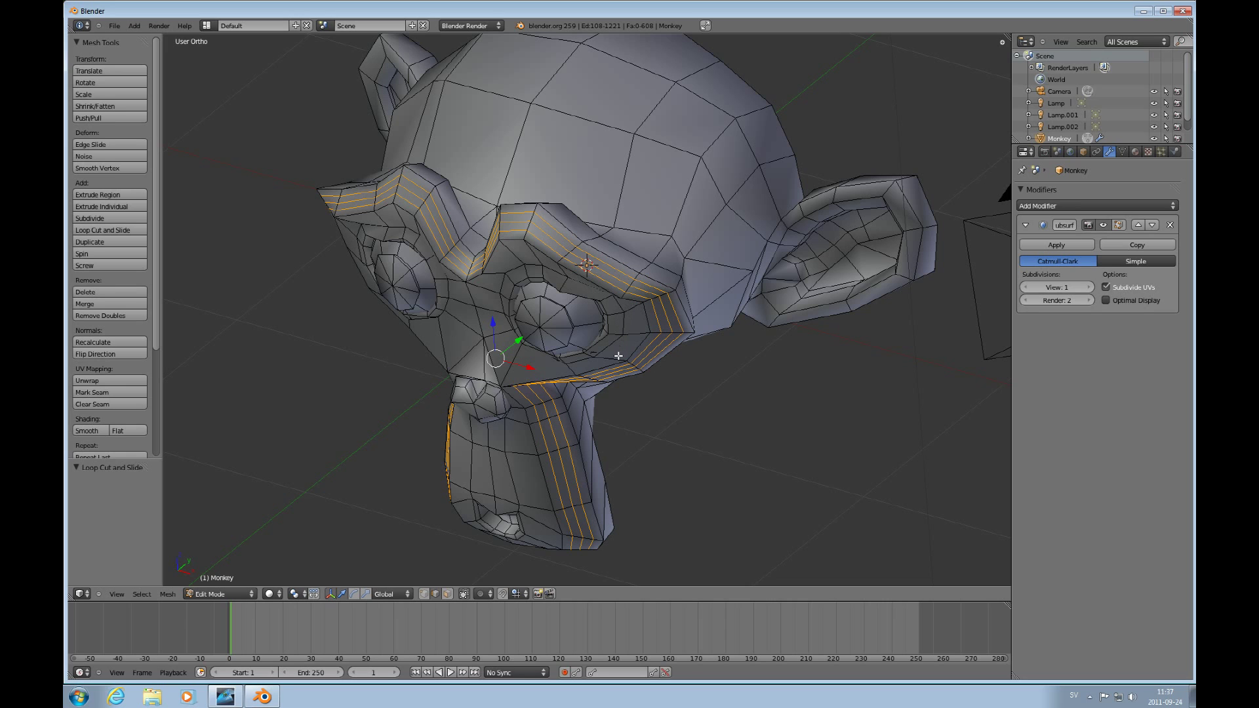
Step: Shrink the new loops inward by -0.022, then shrink a brow edge loop slightly inward
{"action": "middle_click_drag", "start_coordinate": [620, 354], "coordinate": [591, 282]}
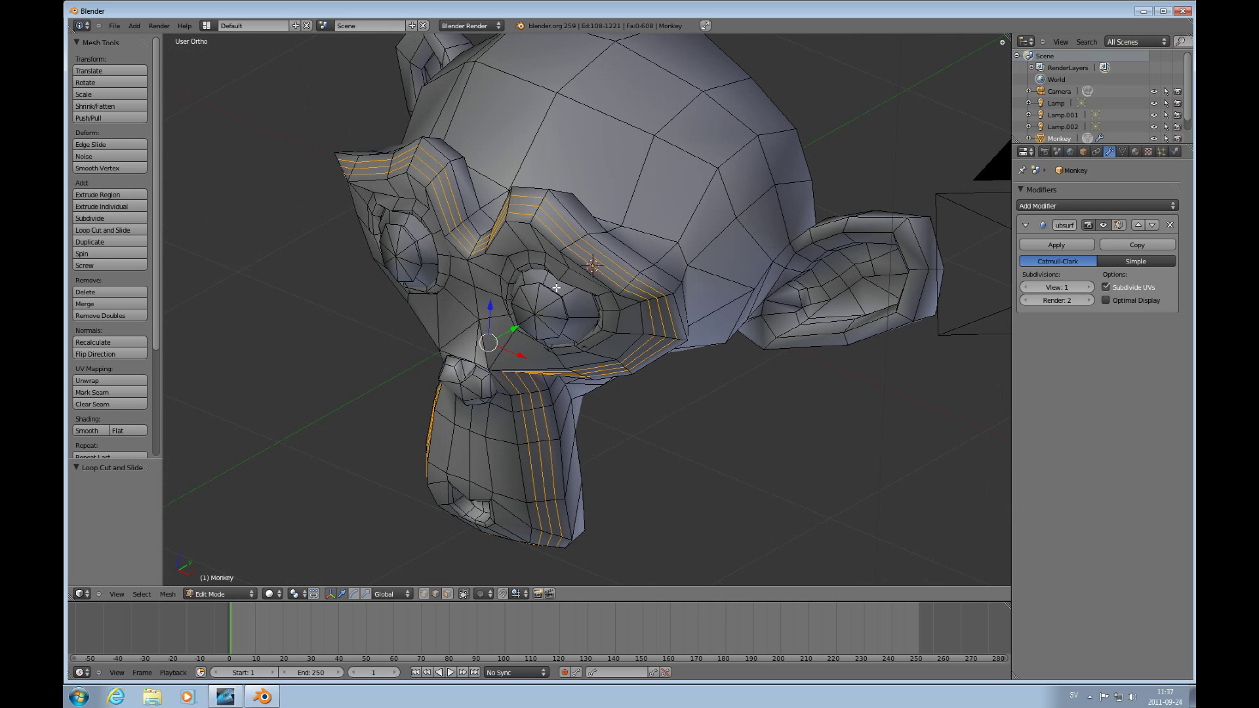
{"action": "key", "text": "alt+s"}
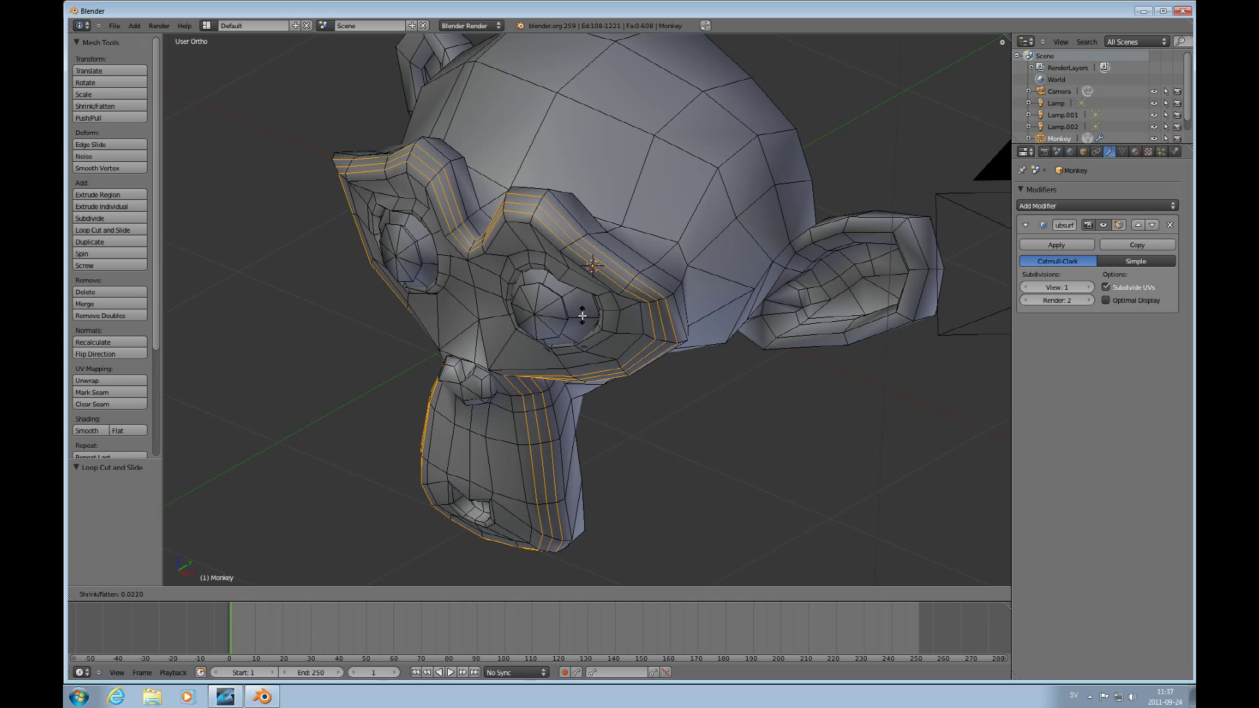
{"action": "left_click", "coordinate": [583, 315]}
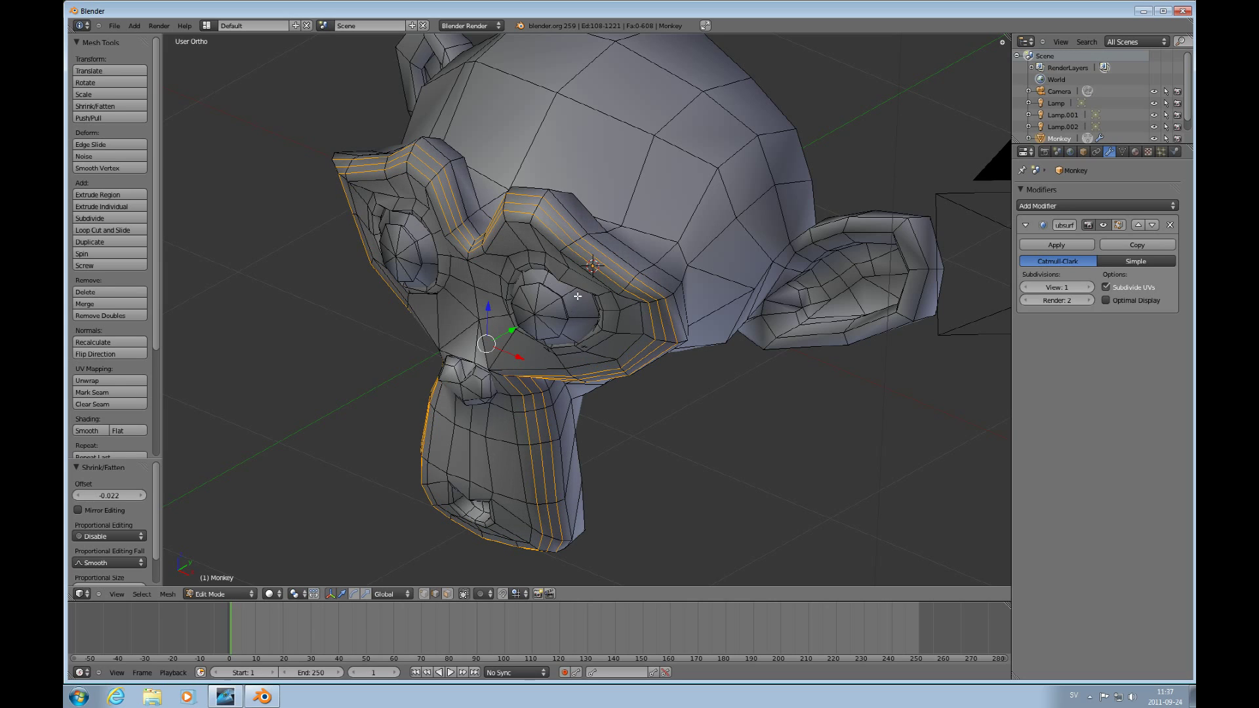
{"action": "right_click", "coordinate": [556, 222], "text": "alt"}
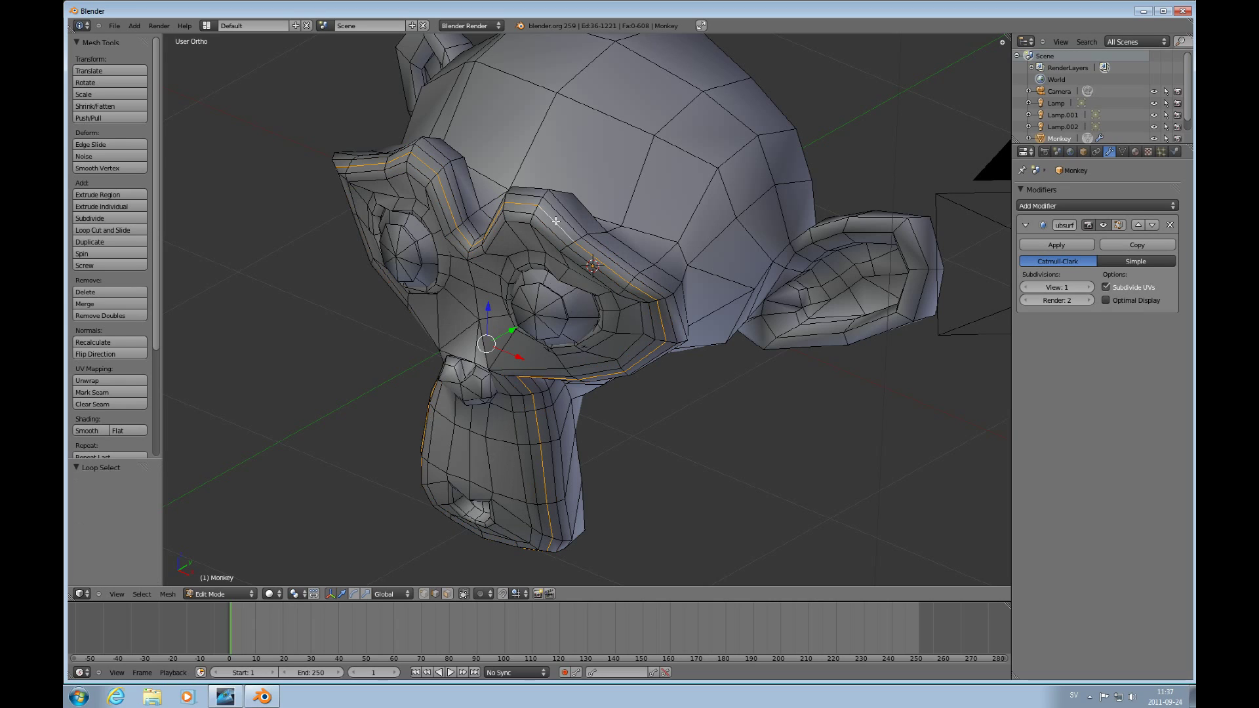
{"action": "key", "text": "alt+s"}
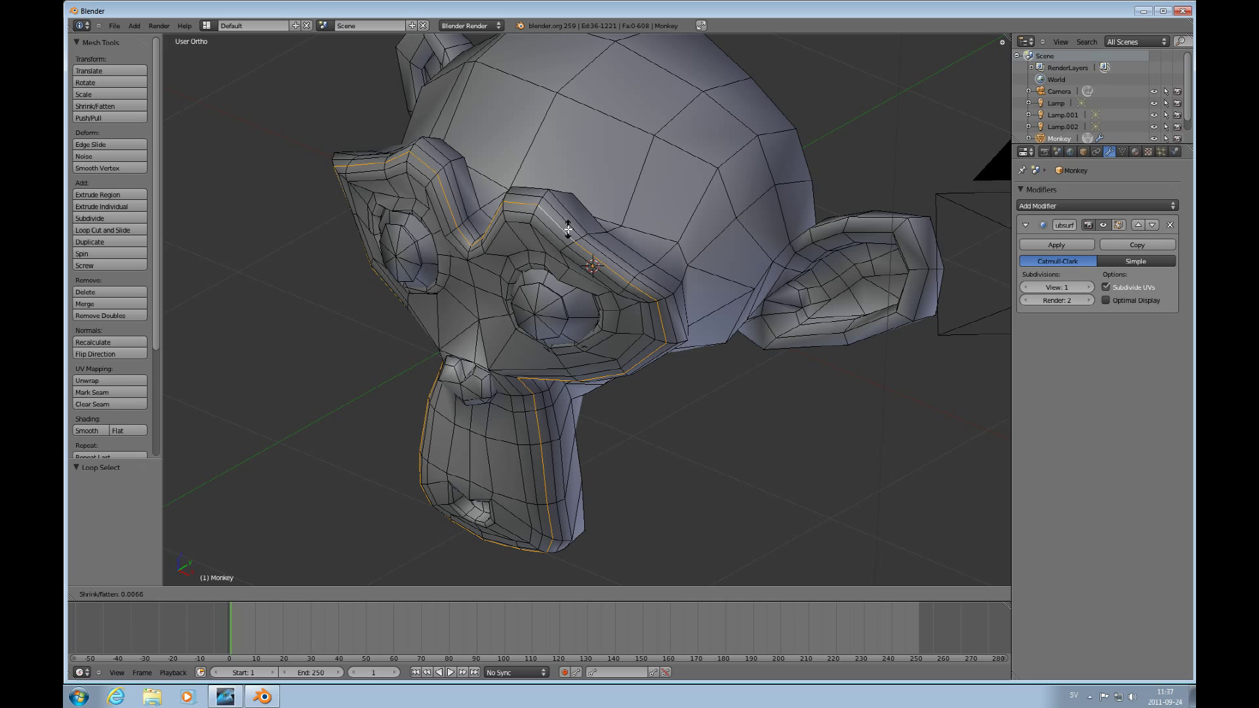
{"action": "left_click", "coordinate": [570, 231]}
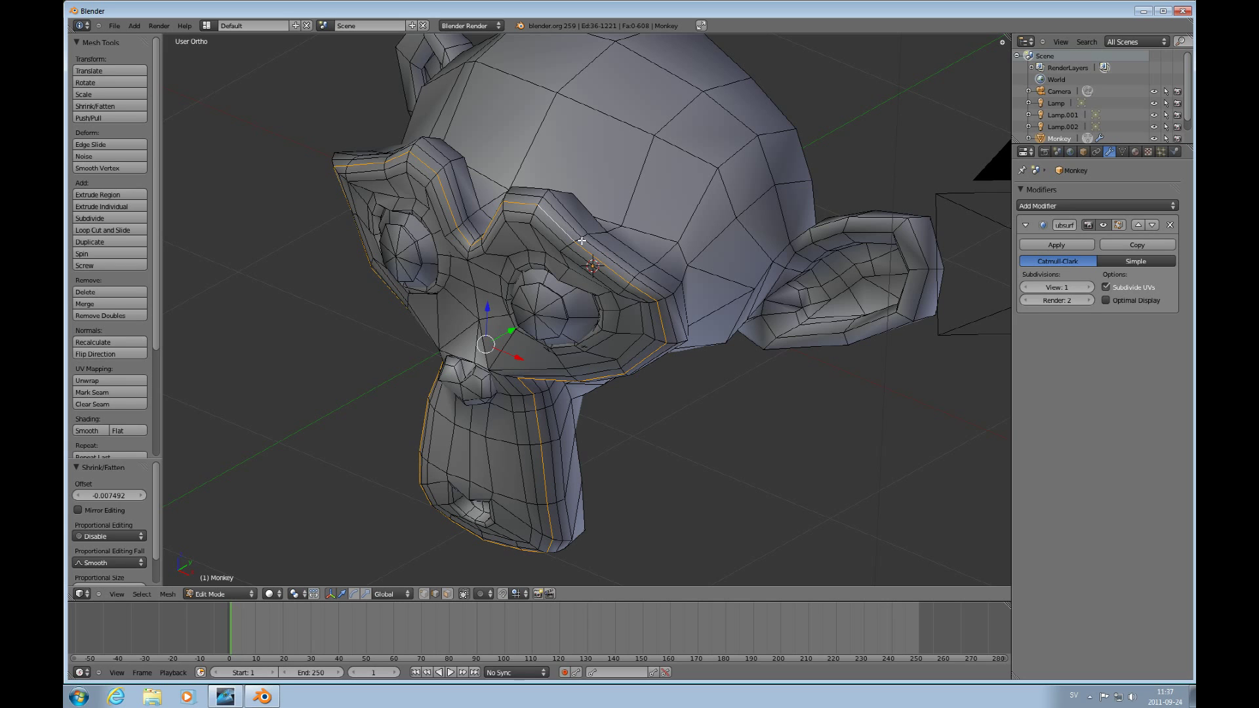
{"action": "middle_click_drag", "start_coordinate": [581, 240], "coordinate": [477, 240]}
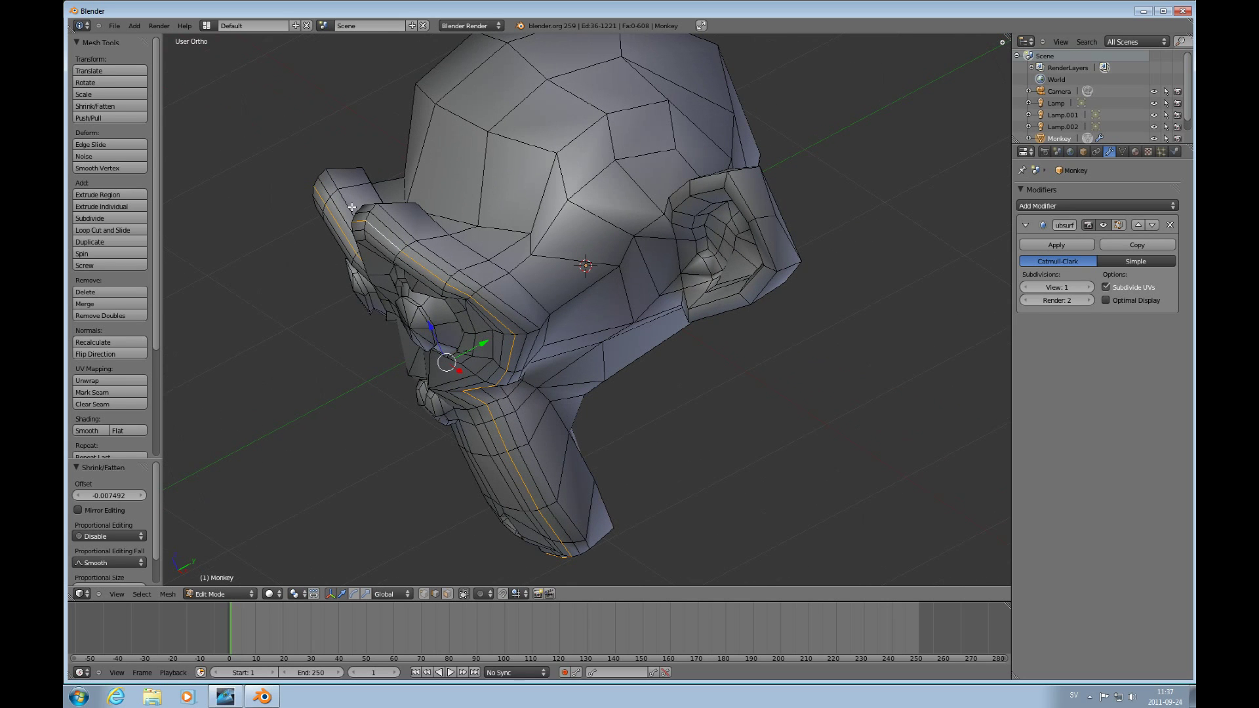
Step: Deselect the mesh, orbit to face the head, and switch to face selection mode
{"action": "key", "text": "a"}
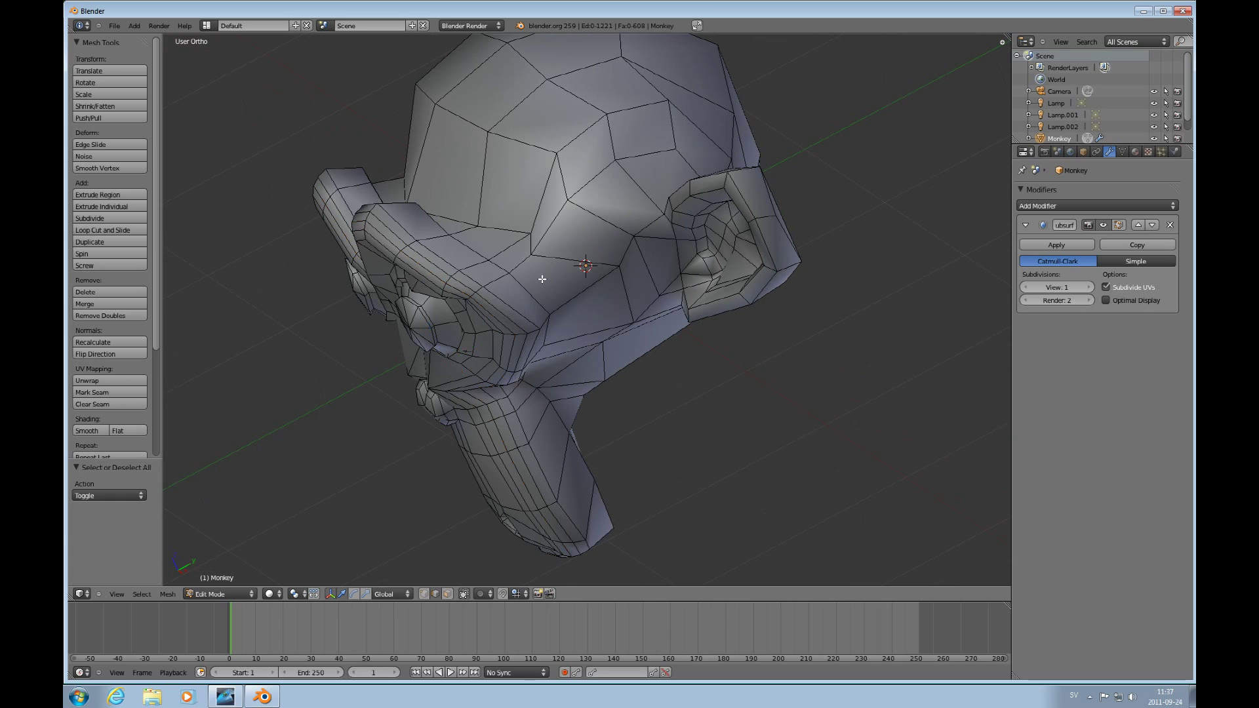
{"action": "mouse_move", "coordinate": [588, 305]}
{"action": "middle_mouse_down"}
{"action": "mouse_move", "coordinate": [636, 373]}
{"action": "mouse_move", "coordinate": [593, 357]}
{"action": "mouse_move", "coordinate": [587, 338]}
{"action": "mouse_move", "coordinate": [602, 326]}
{"action": "middle_mouse_up"}
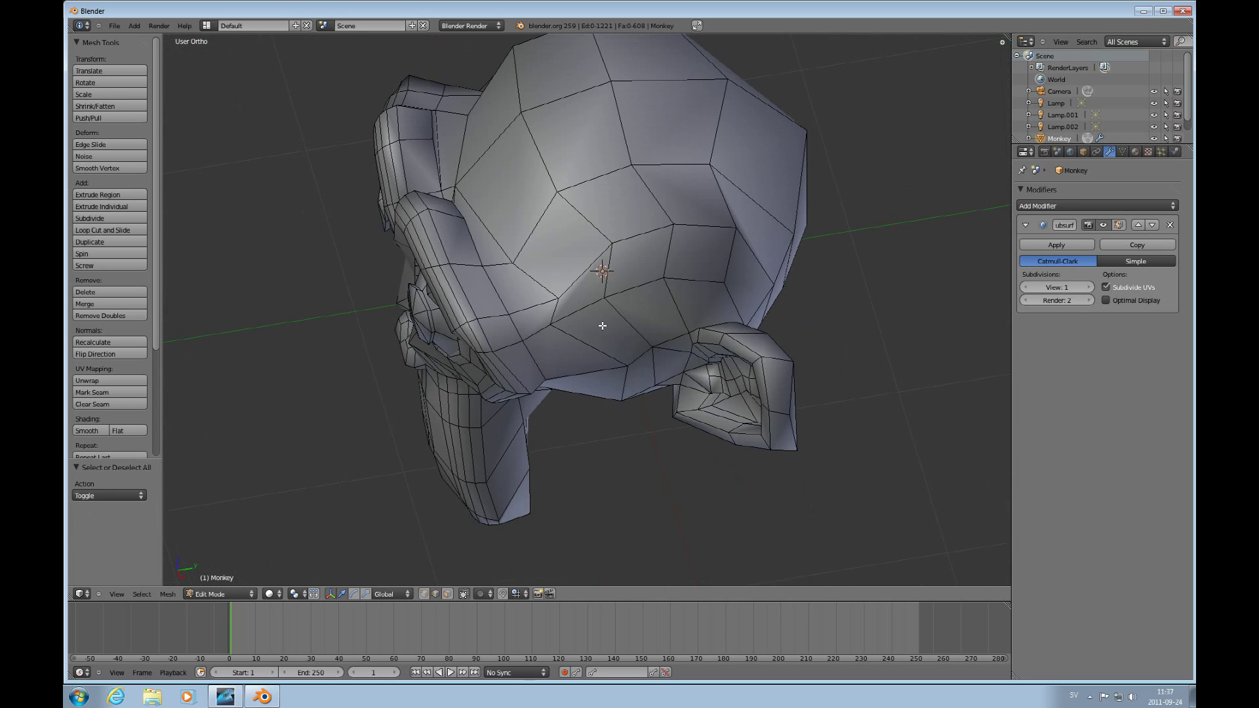
{"action": "key", "text": "ctrl+Tab"}
{"action": "left_click", "coordinate": [489, 323]}
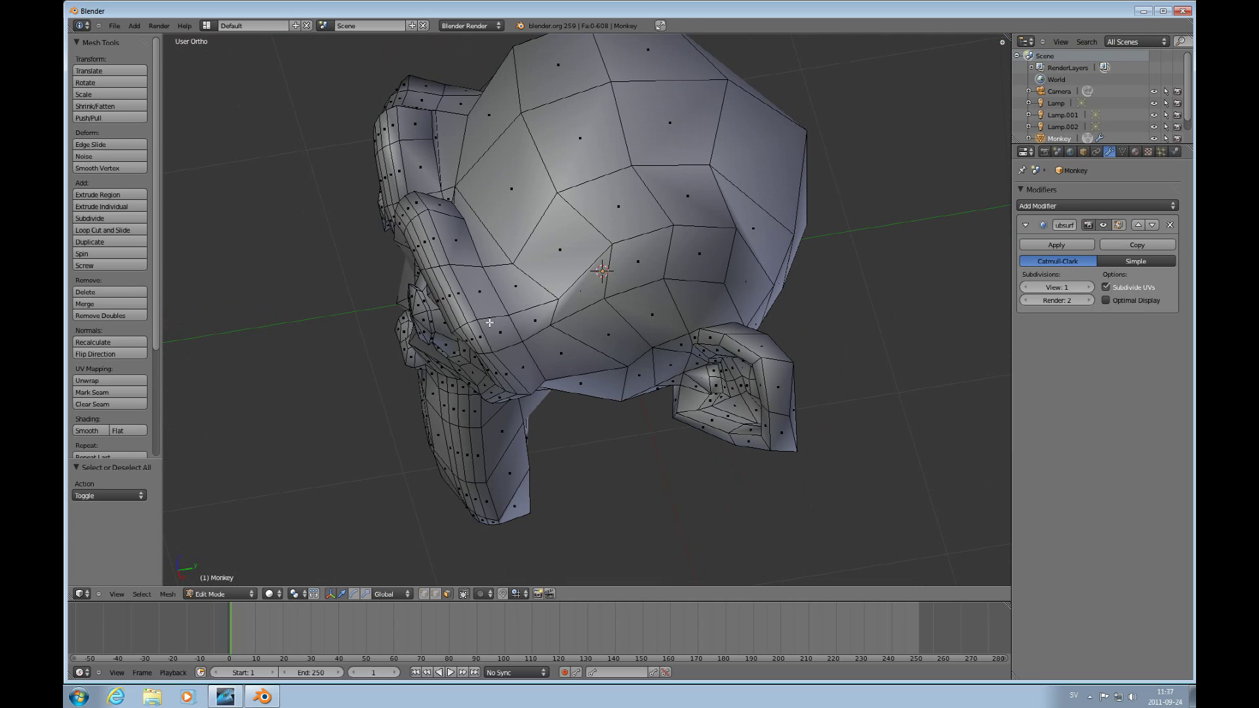
Step: Select face loops until the strip from the head top down the cheek to the chin is selected
{"action": "right_click", "coordinate": [510, 349], "text": "alt"}
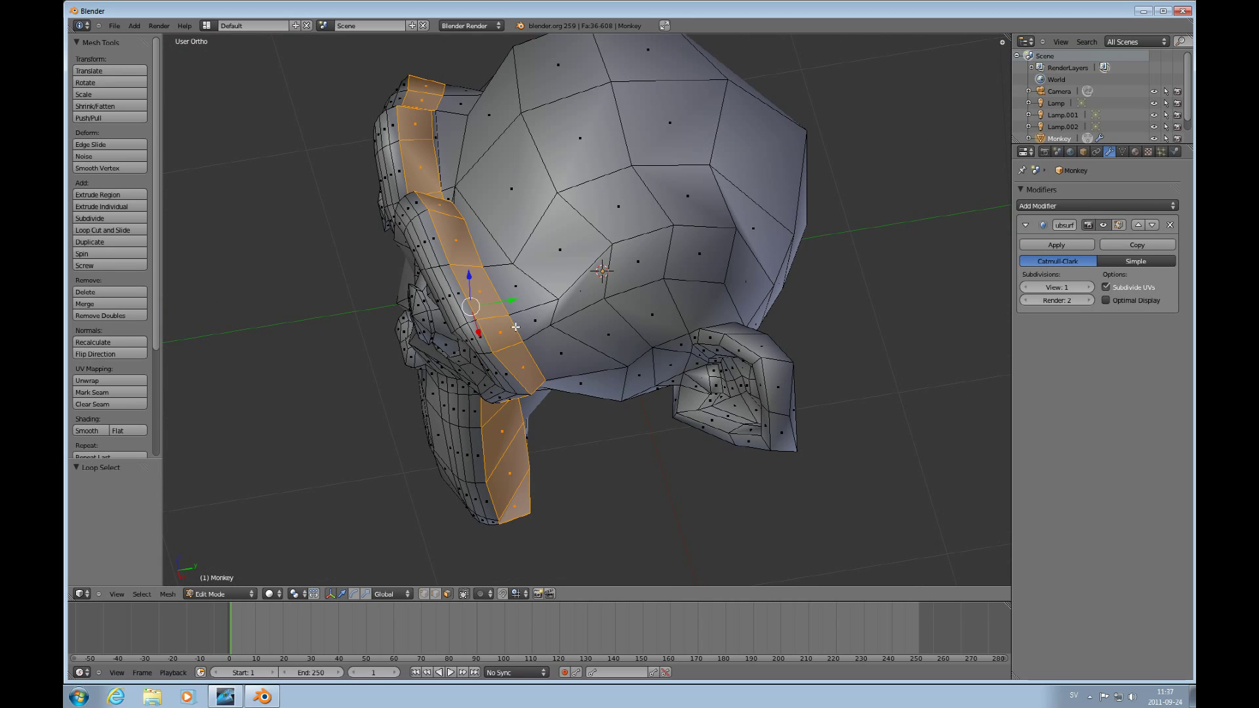
{"action": "right_click", "coordinate": [516, 326], "text": "alt"}
{"action": "right_click", "coordinate": [493, 289], "text": "alt"}
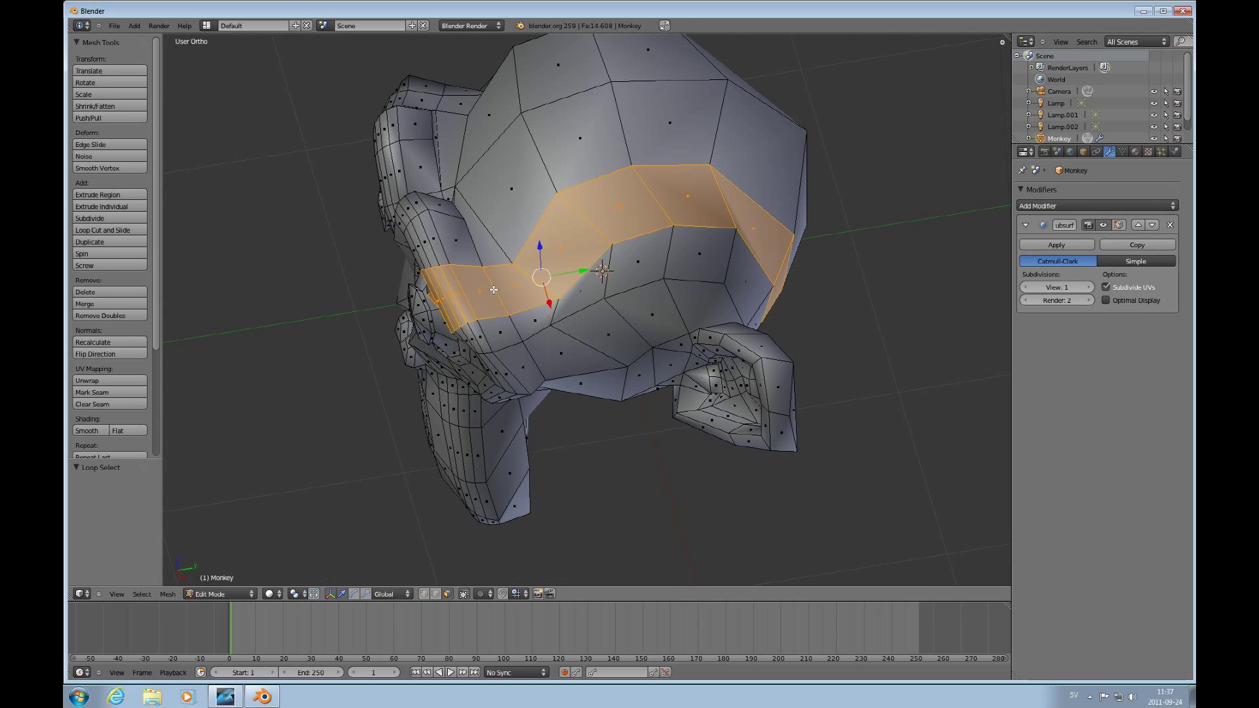
{"action": "right_click", "coordinate": [497, 322], "text": "alt"}
{"action": "right_click", "coordinate": [548, 200], "text": "alt"}
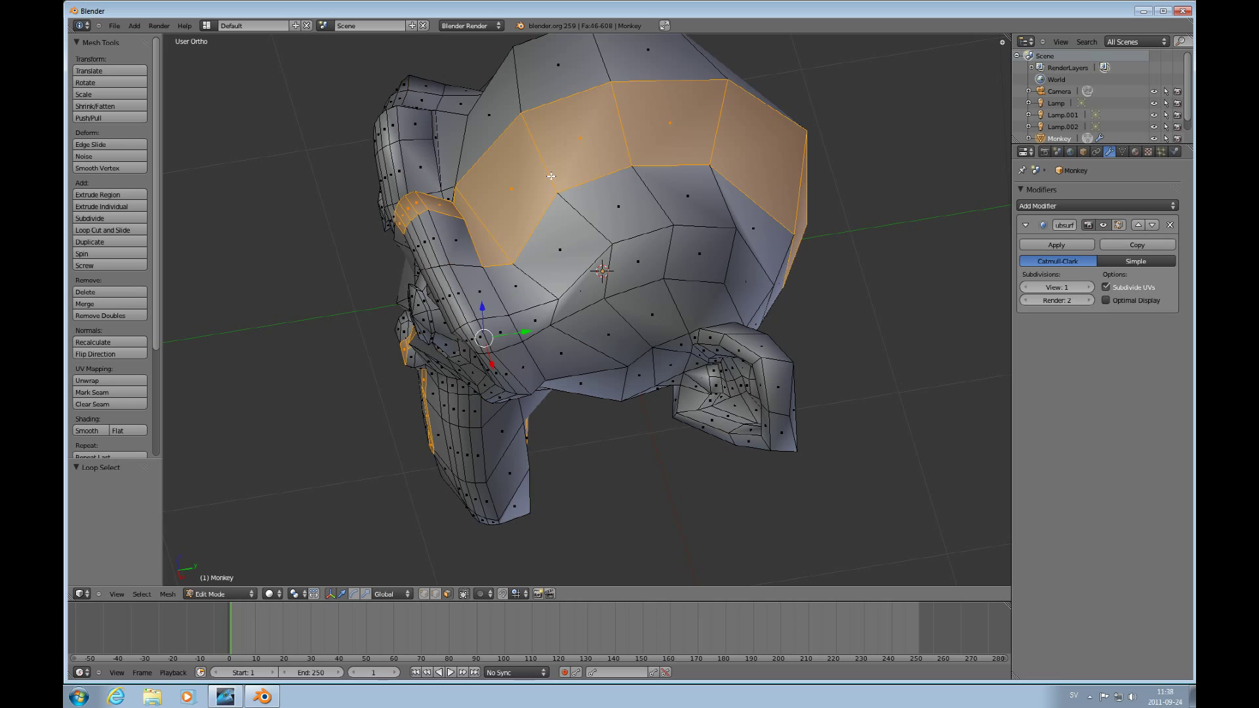
{"action": "right_click", "coordinate": [583, 215], "text": "alt"}
{"action": "right_click", "coordinate": [664, 328], "text": "alt"}
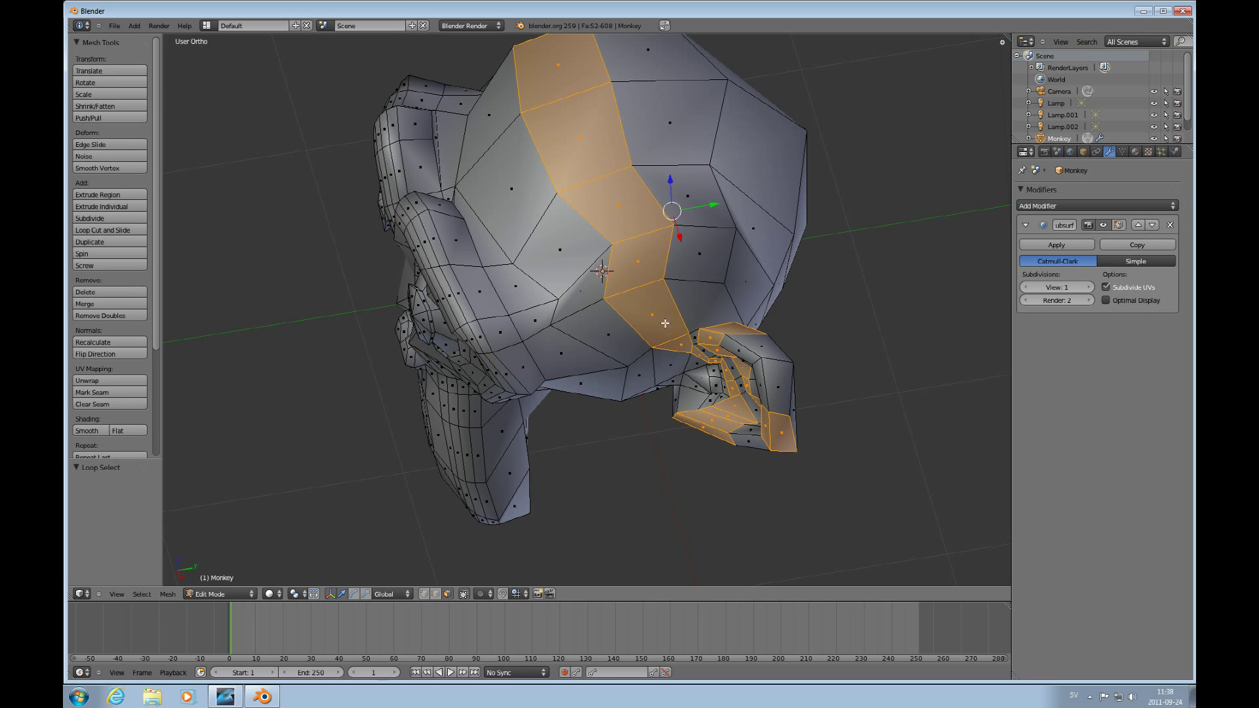
{"action": "right_click", "coordinate": [530, 331], "text": "alt"}
{"action": "right_click", "coordinate": [499, 341], "text": "alt"}
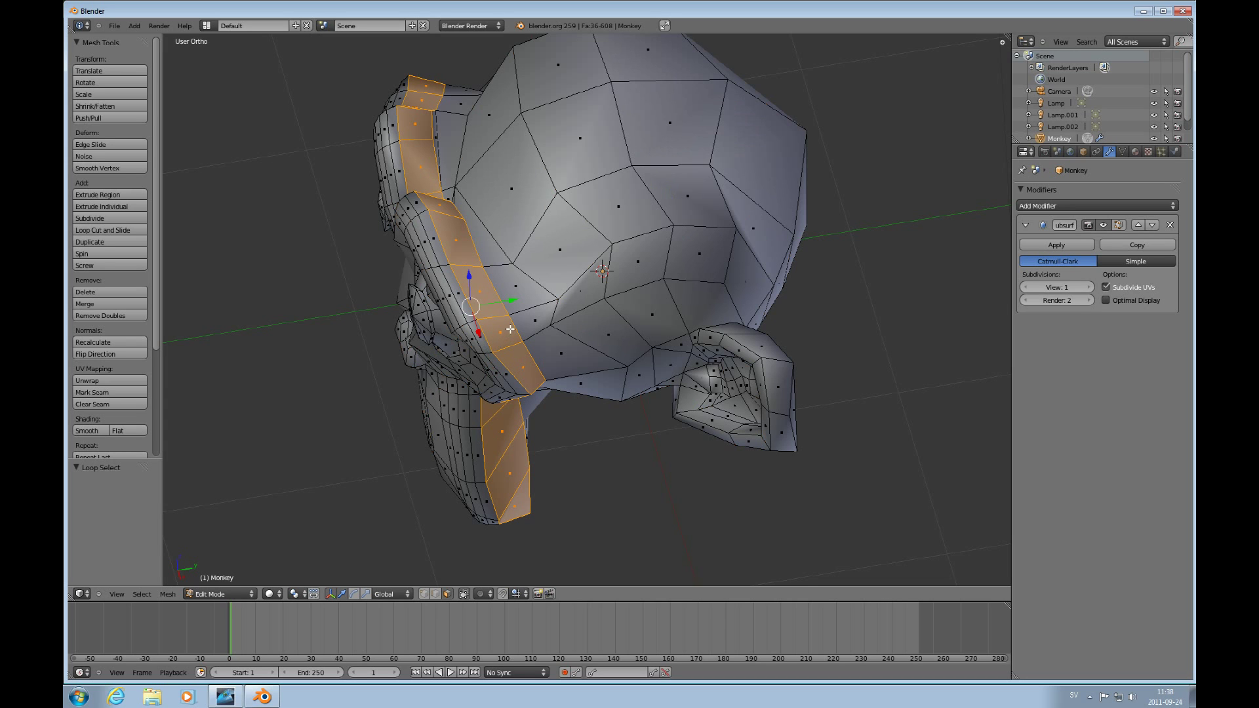
{"action": "middle_click_drag", "start_coordinate": [528, 342], "coordinate": [398, 282]}
{"action": "middle_click_drag", "start_coordinate": [491, 269], "coordinate": [512, 387]}
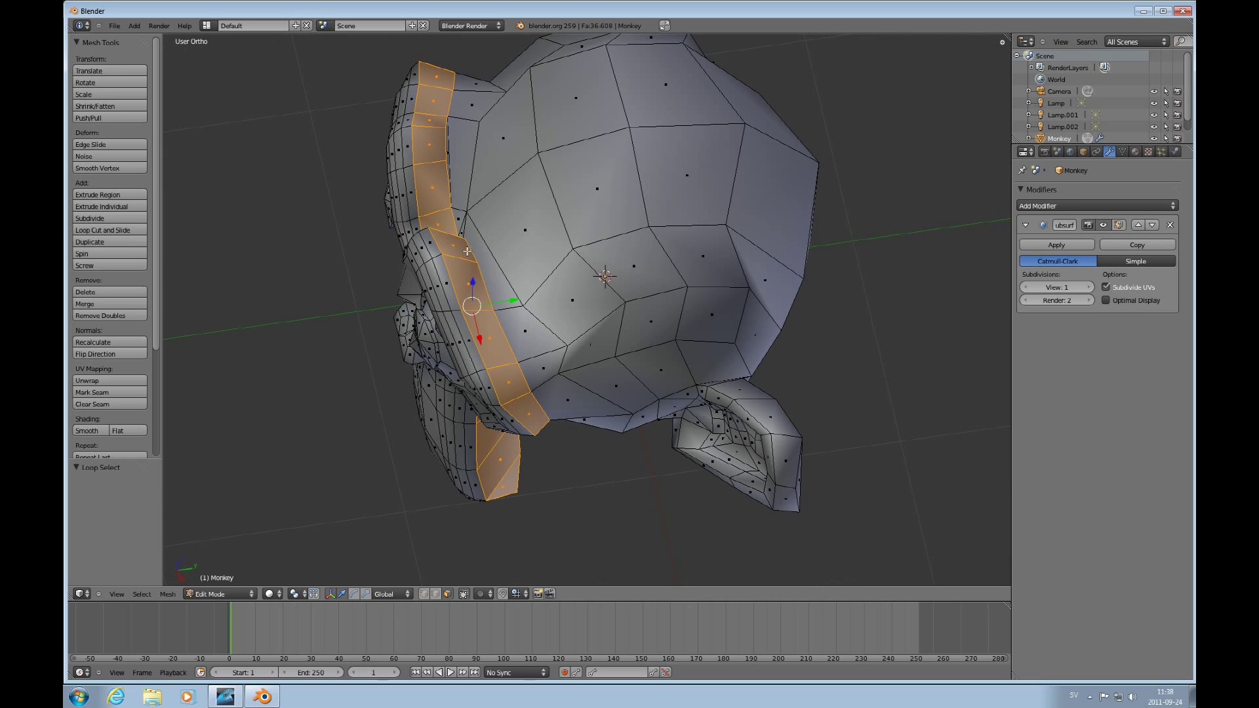
Step: Switch to edge selection and deselect the long cheek edge loops bordering the strip
{"action": "key", "text": "ctrl+Tab"}
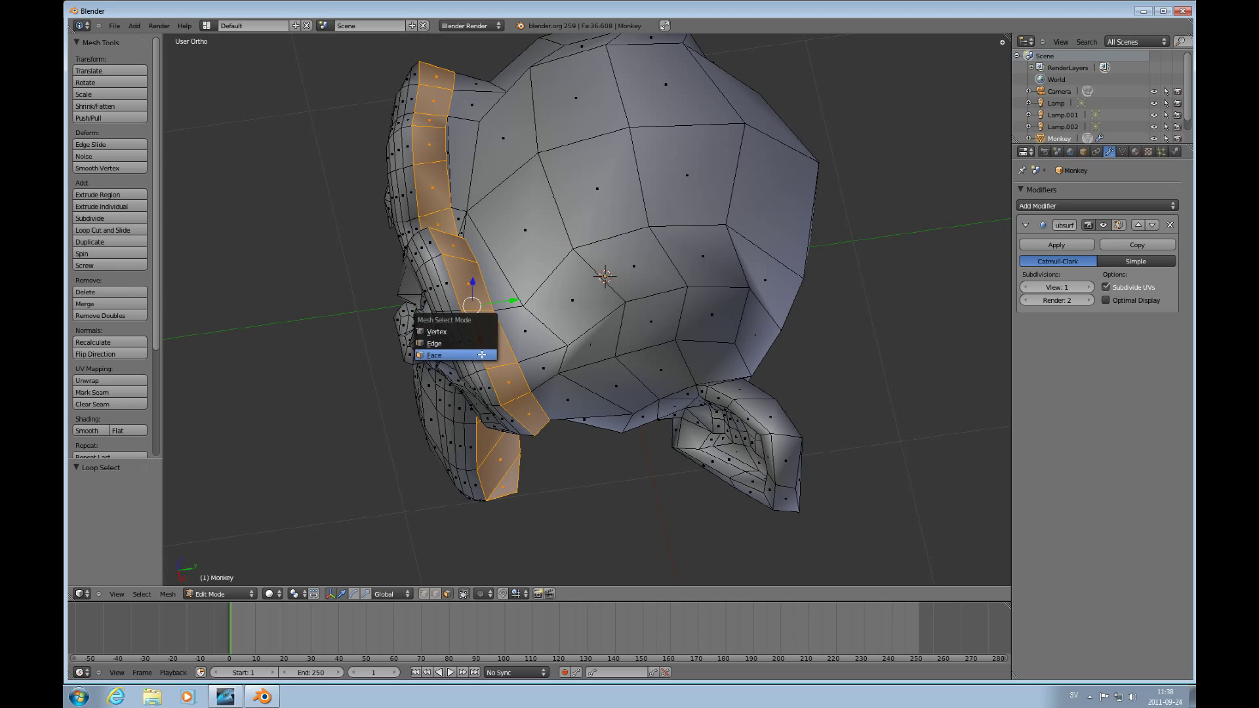
{"action": "left_click", "coordinate": [459, 340]}
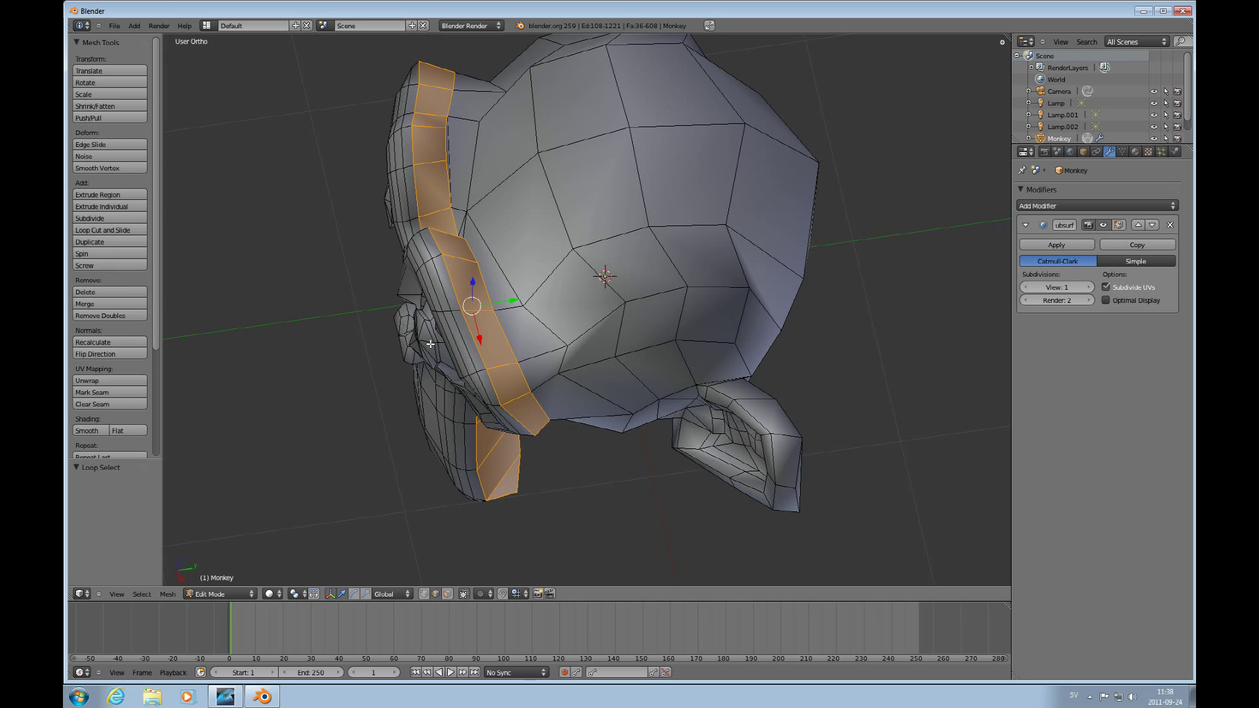
{"action": "right_click", "coordinate": [474, 336], "text": "ctrl+alt+shift"}
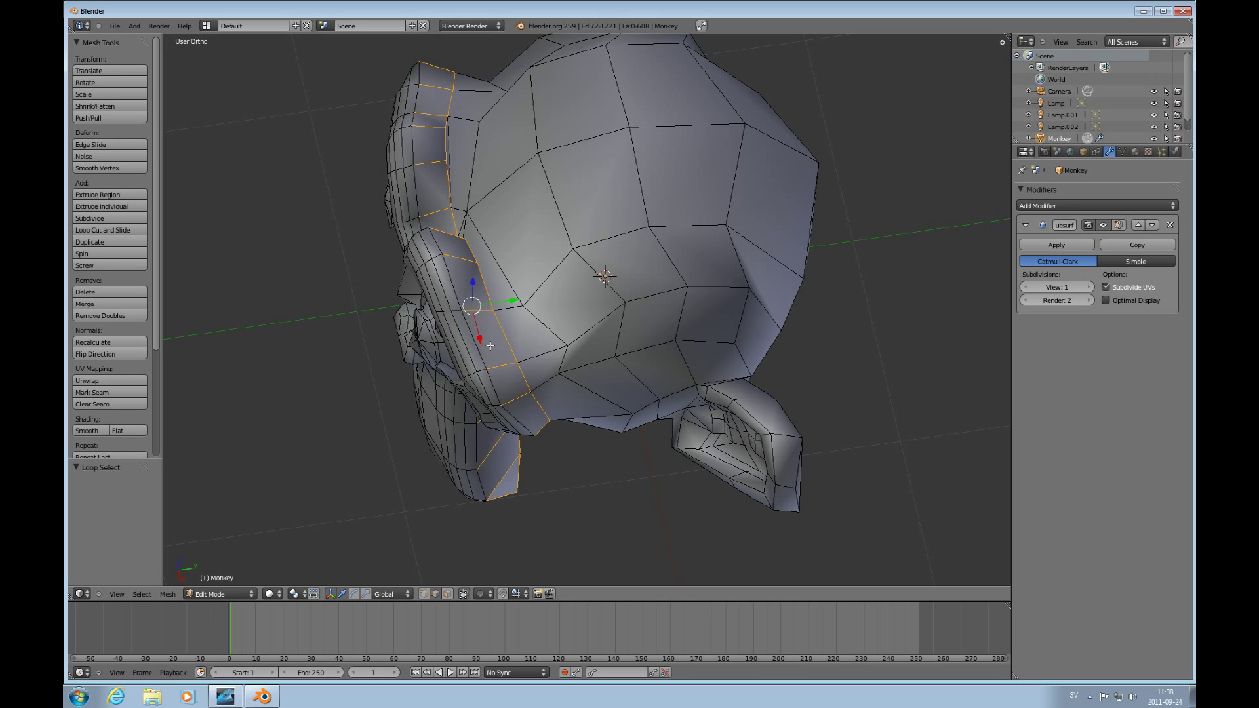
{"action": "middle_click_drag", "start_coordinate": [500, 351], "coordinate": [499, 315]}
{"action": "right_click", "coordinate": [476, 276], "text": "alt+shift"}
{"action": "right_click", "coordinate": [498, 250], "text": "shift"}
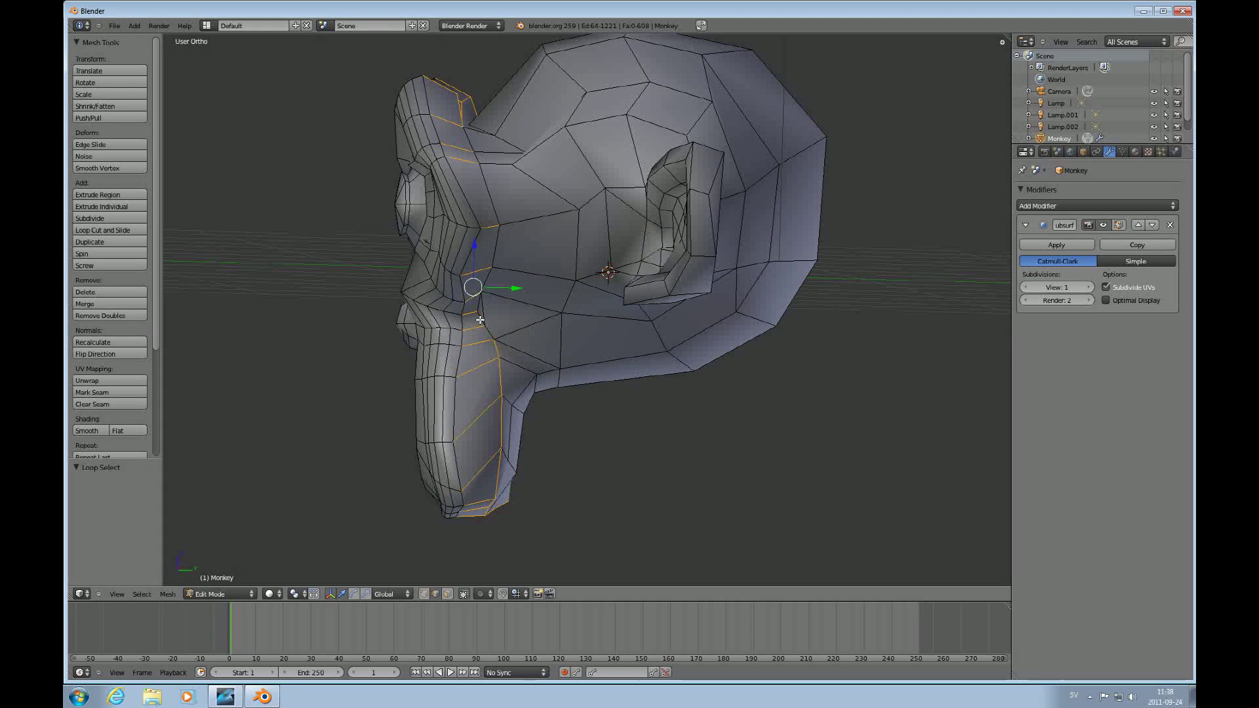
{"action": "right_click", "coordinate": [499, 360], "text": "shift"}
{"action": "right_click", "coordinate": [498, 353], "text": "alt+shift"}
Step: Deselect the remaining bordering loops on the nose and the leftover rim edges on the top ridge
{"action": "middle_click_drag", "start_coordinate": [529, 390], "coordinate": [435, 234]}
{"action": "right_click", "coordinate": [427, 282], "text": "alt+shift"}
{"action": "middle_click_drag", "start_coordinate": [451, 324], "coordinate": [501, 308]}
{"action": "right_click", "coordinate": [504, 234], "text": "alt+shift"}
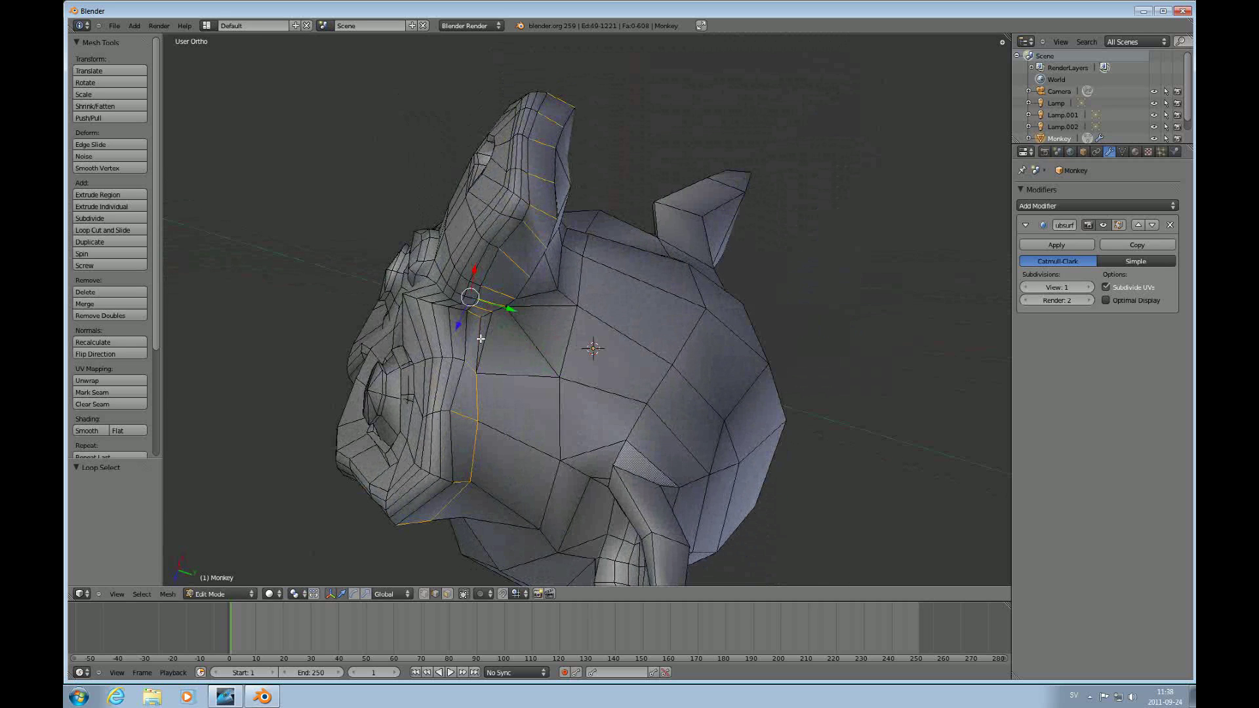
{"action": "right_click", "coordinate": [480, 390], "text": "alt+shift"}
{"action": "middle_click_drag", "start_coordinate": [480, 390], "coordinate": [612, 163]}
{"action": "right_click", "coordinate": [613, 163], "text": "shift"}
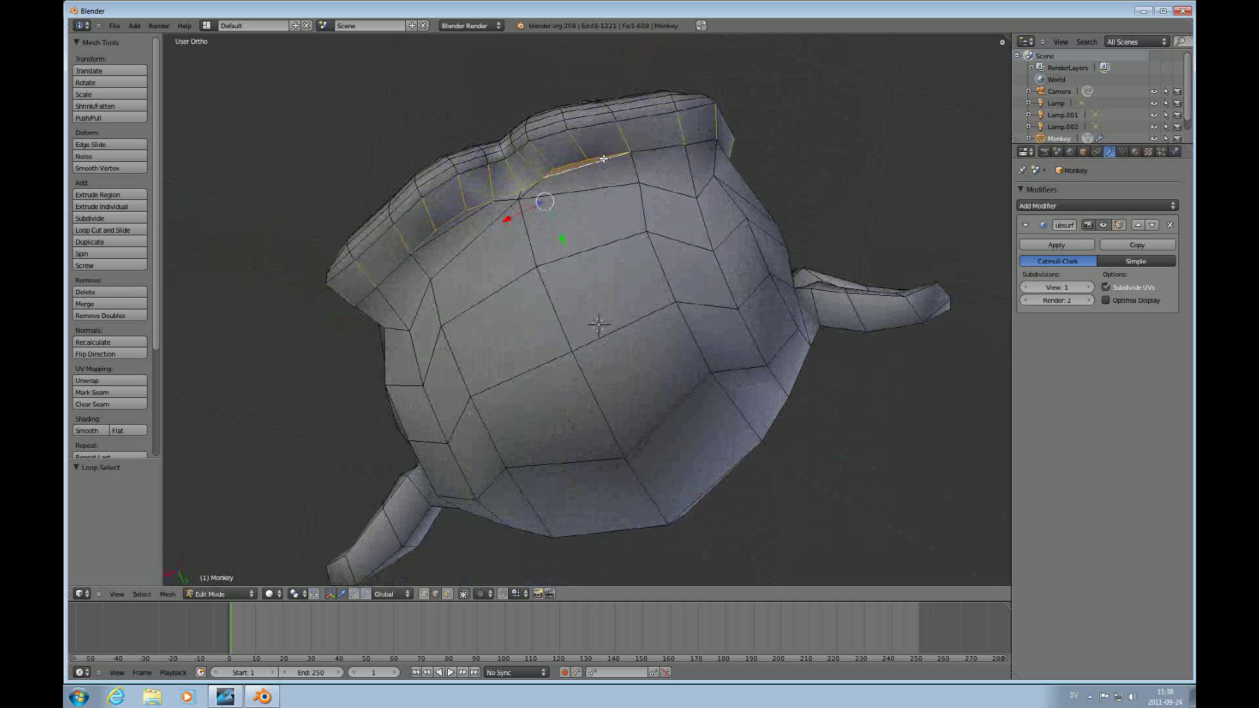
{"action": "right_click", "coordinate": [607, 161], "text": "shift"}
{"action": "middle_click_drag", "start_coordinate": [606, 161], "coordinate": [640, 191]}
{"action": "right_click", "coordinate": [630, 172], "text": "shift"}
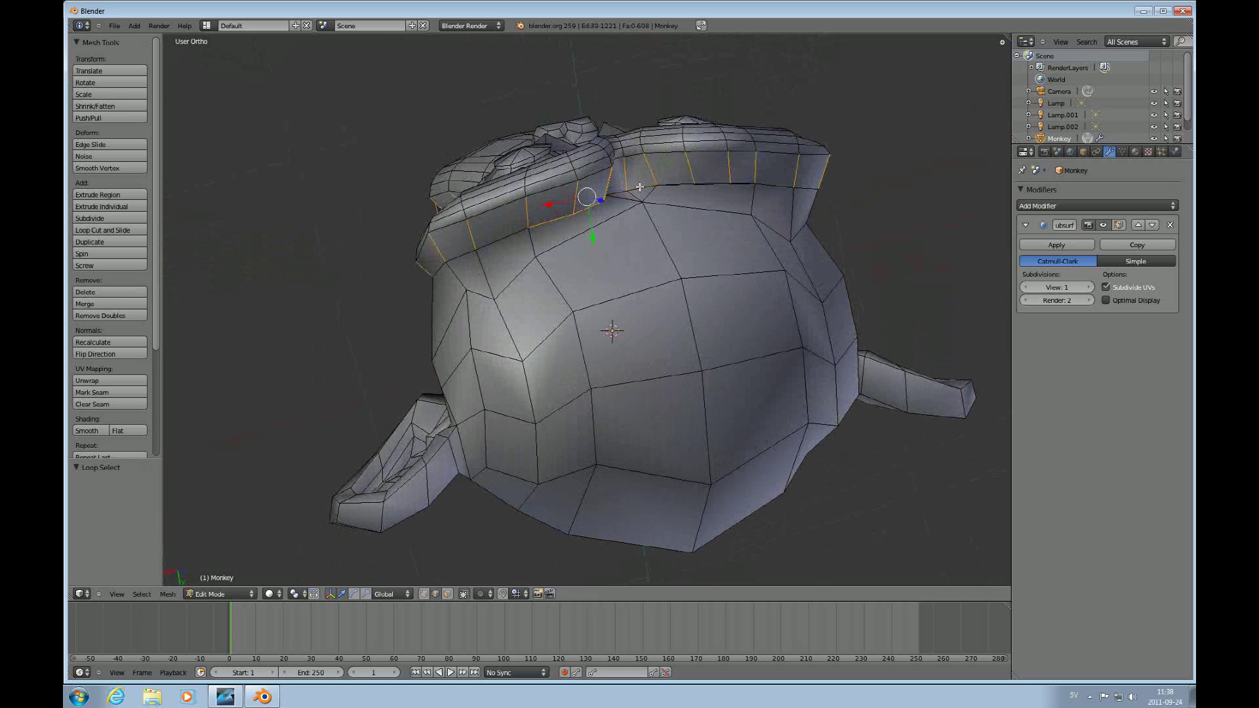
Step: Orbit, pan and zoom around the head to inspect the 36-edge crossing selection
{"action": "middle_click_drag", "start_coordinate": [639, 187], "coordinate": [551, 168]}
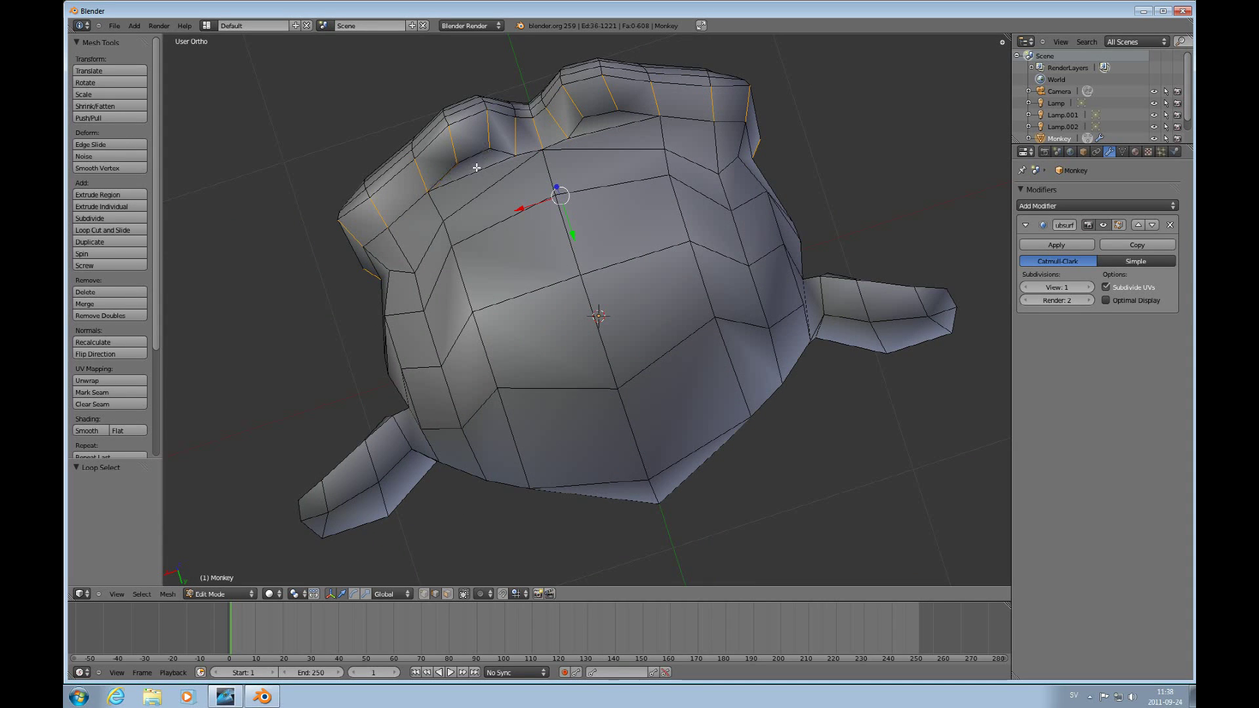
{"action": "middle_click_drag", "start_coordinate": [450, 173], "coordinate": [540, 270], "text": "shift"}
{"action": "scroll", "coordinate": [590, 142], "scroll_direction": "down", "scroll_amount": 4}
{"action": "middle_click_drag", "start_coordinate": [654, 310], "coordinate": [613, 365]}
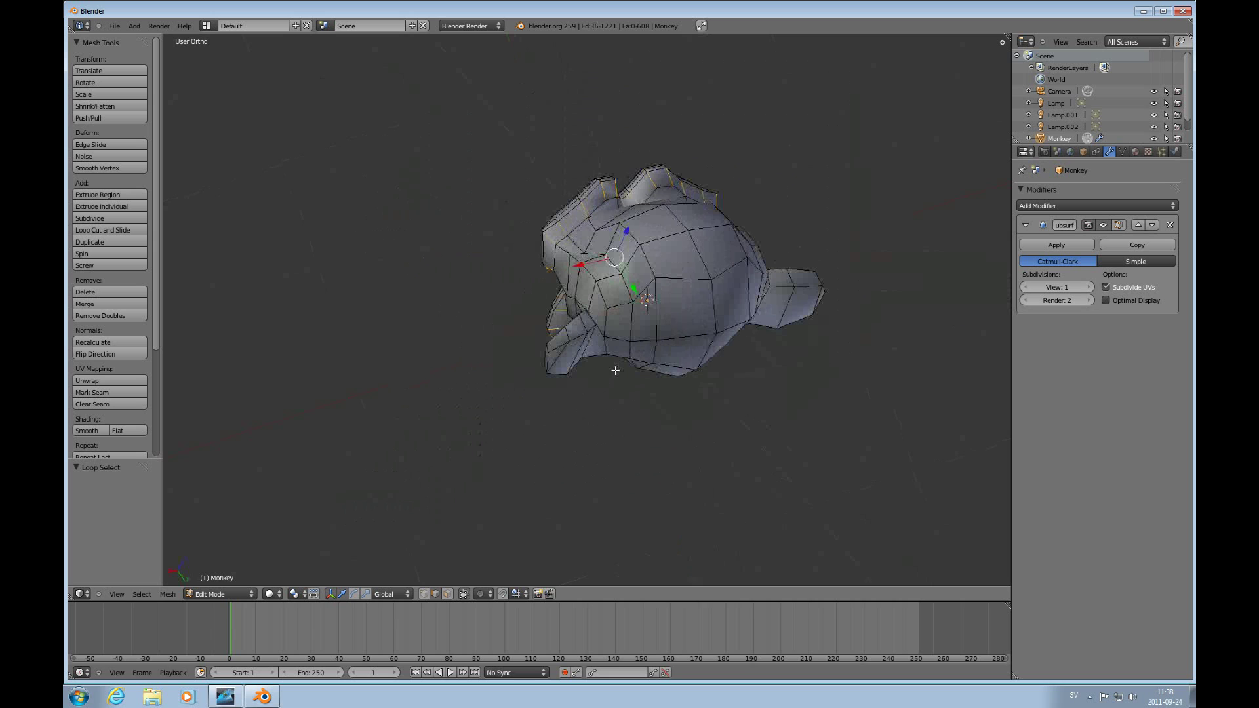
{"action": "middle_click_drag", "start_coordinate": [595, 472], "coordinate": [483, 295]}
{"action": "scroll", "coordinate": [534, 308], "scroll_direction": "up", "scroll_amount": 5}
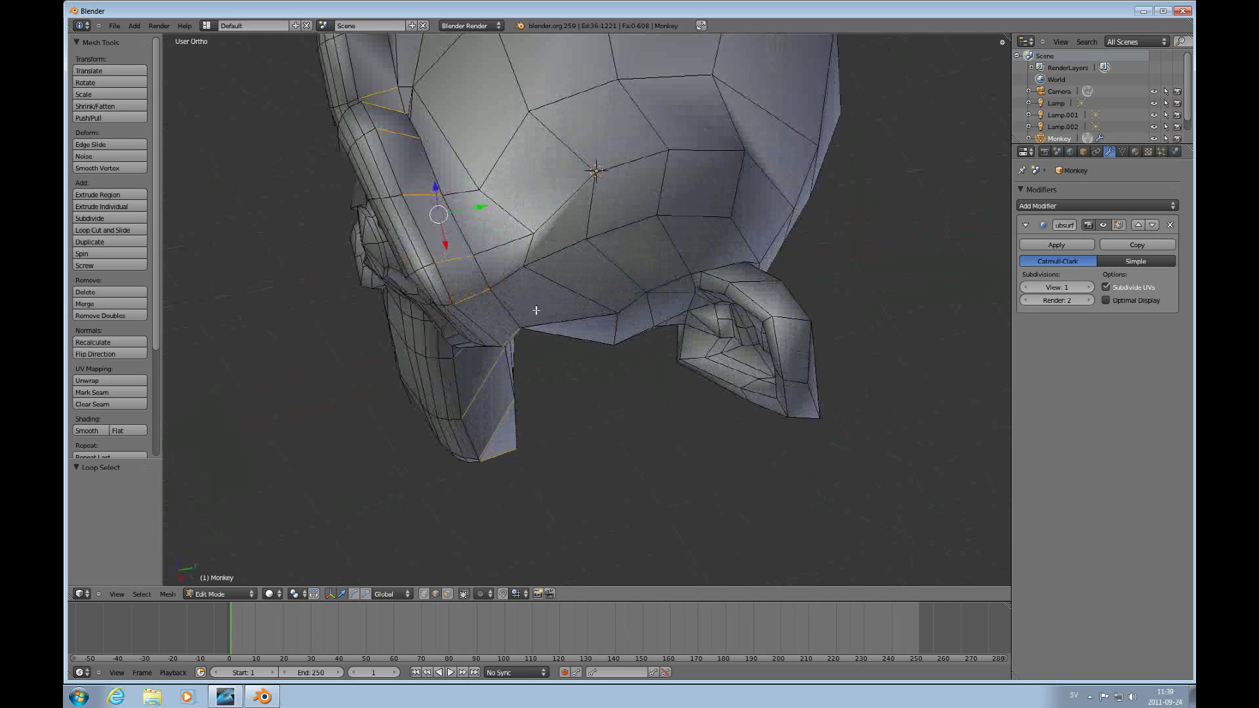
{"action": "scroll", "coordinate": [537, 310], "scroll_direction": "down", "scroll_amount": 3}
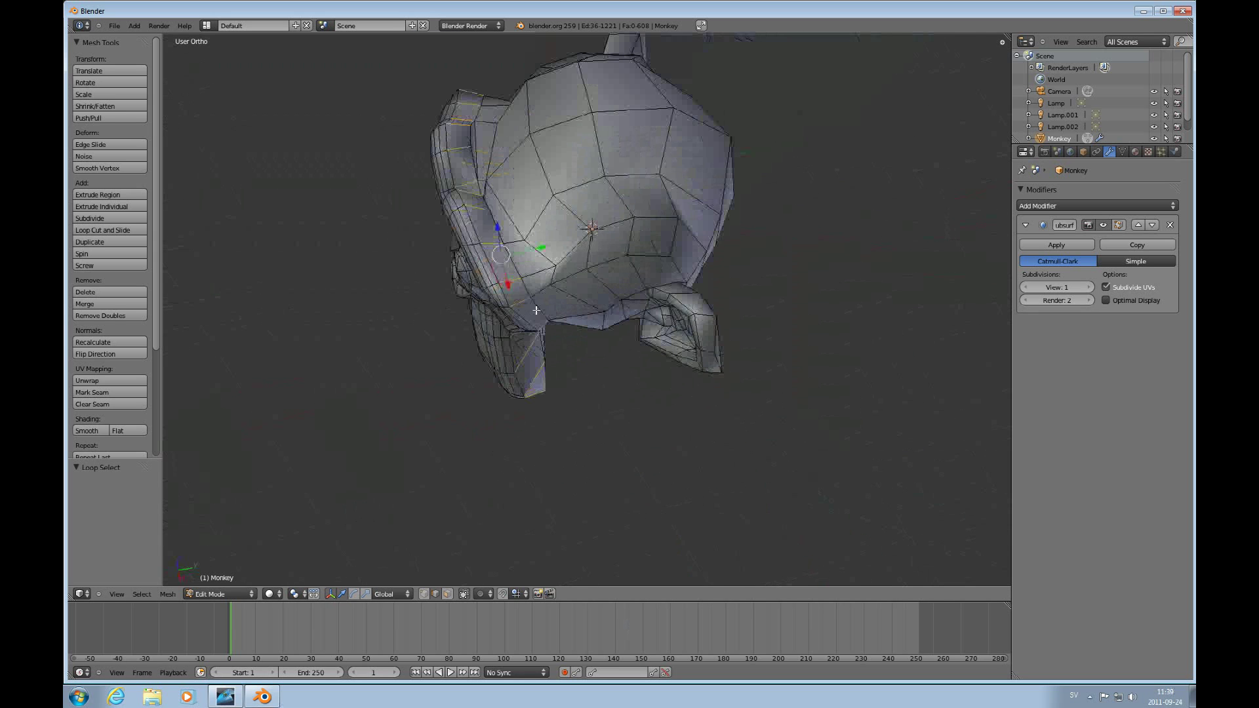
Step: Tick Rotate Around Selection under User Preferences > Interface, then switch the area back to 3D View
{"action": "left_click", "coordinate": [80, 593]}
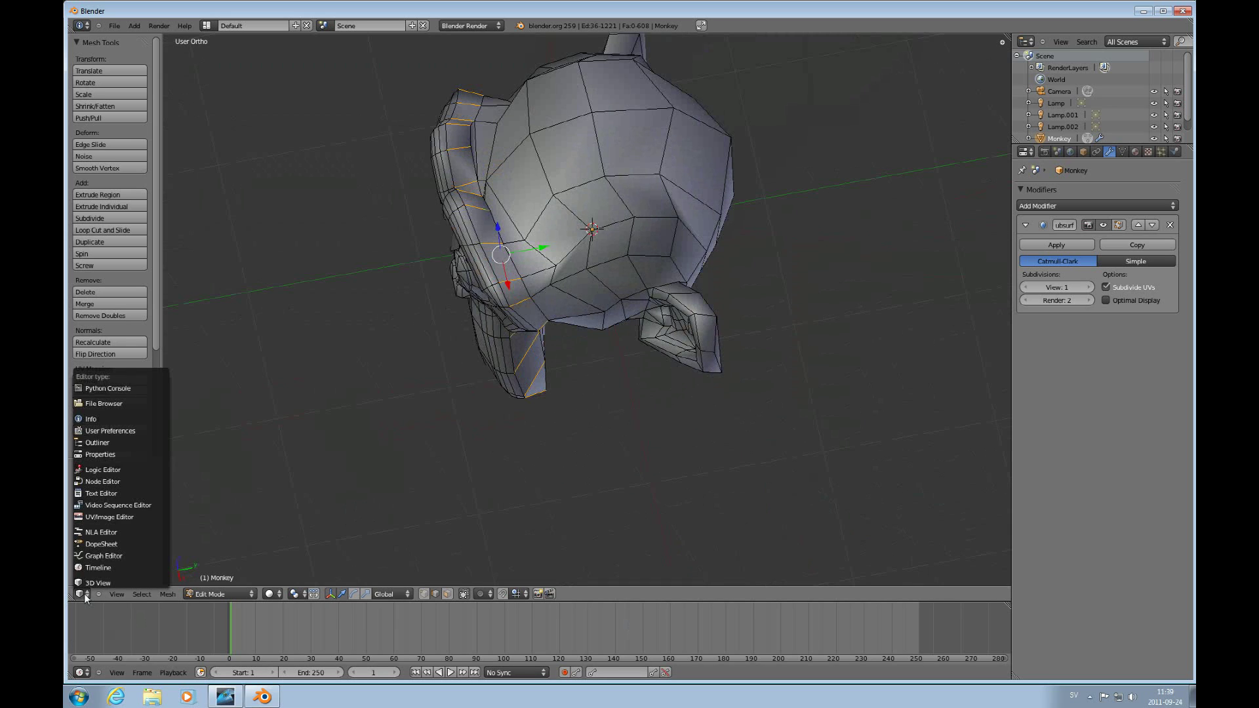
{"action": "left_click", "coordinate": [104, 431]}
{"action": "left_click", "coordinate": [132, 48]}
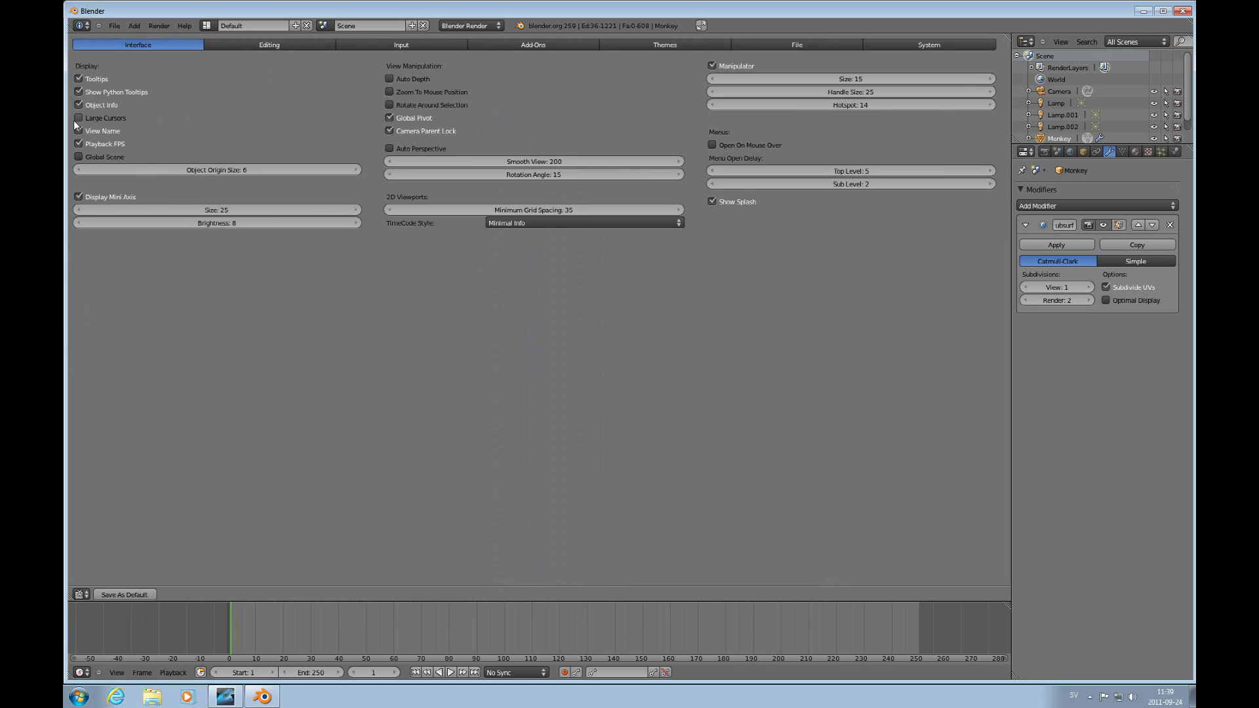
{"action": "left_click", "coordinate": [390, 104]}
{"action": "left_click", "coordinate": [78, 595]}
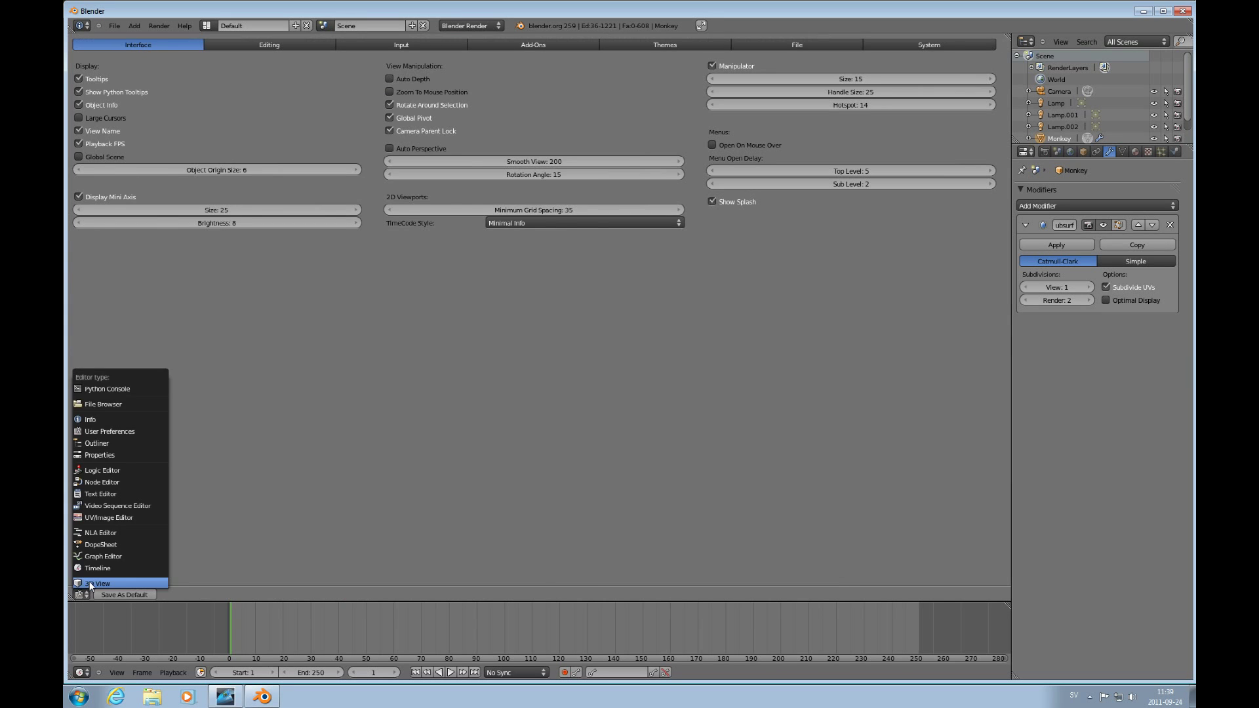
{"action": "left_click", "coordinate": [91, 583]}
{"action": "middle_click_drag", "start_coordinate": [514, 390], "coordinate": [521, 387]}
{"action": "scroll", "coordinate": [521, 387], "scroll_direction": "up", "scroll_amount": 4}
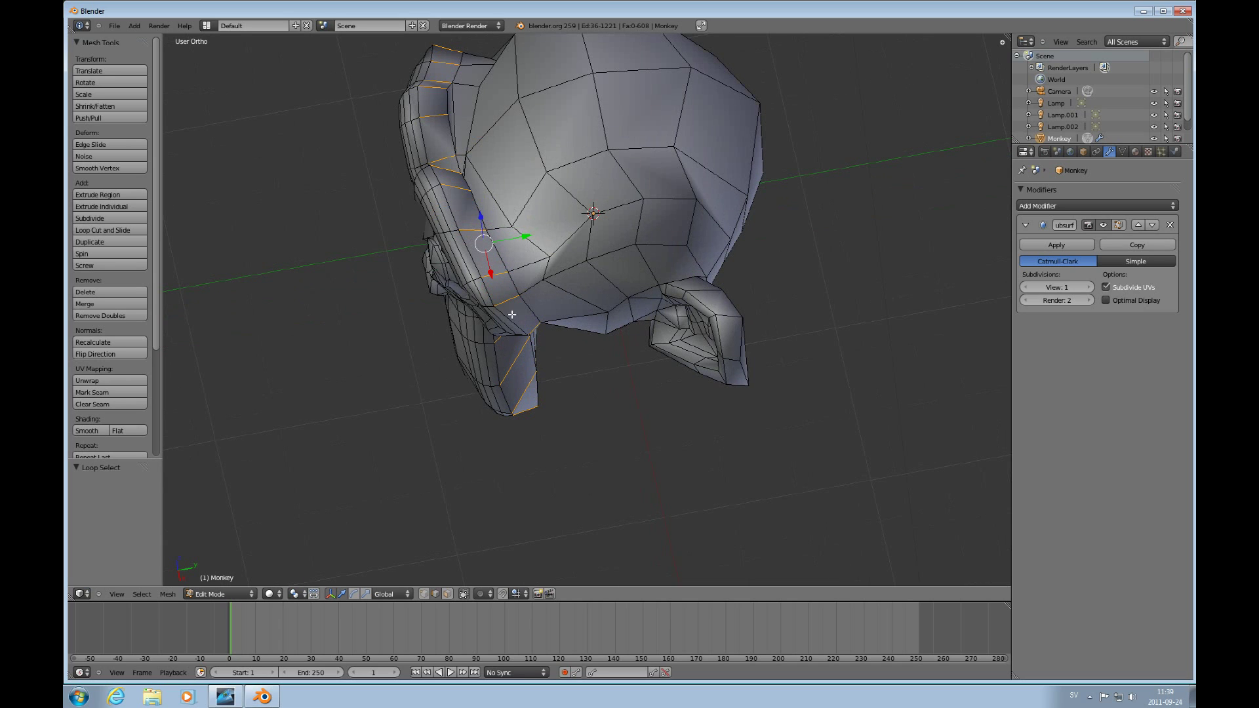
{"action": "middle_click_drag", "start_coordinate": [463, 325], "coordinate": [669, 285]}
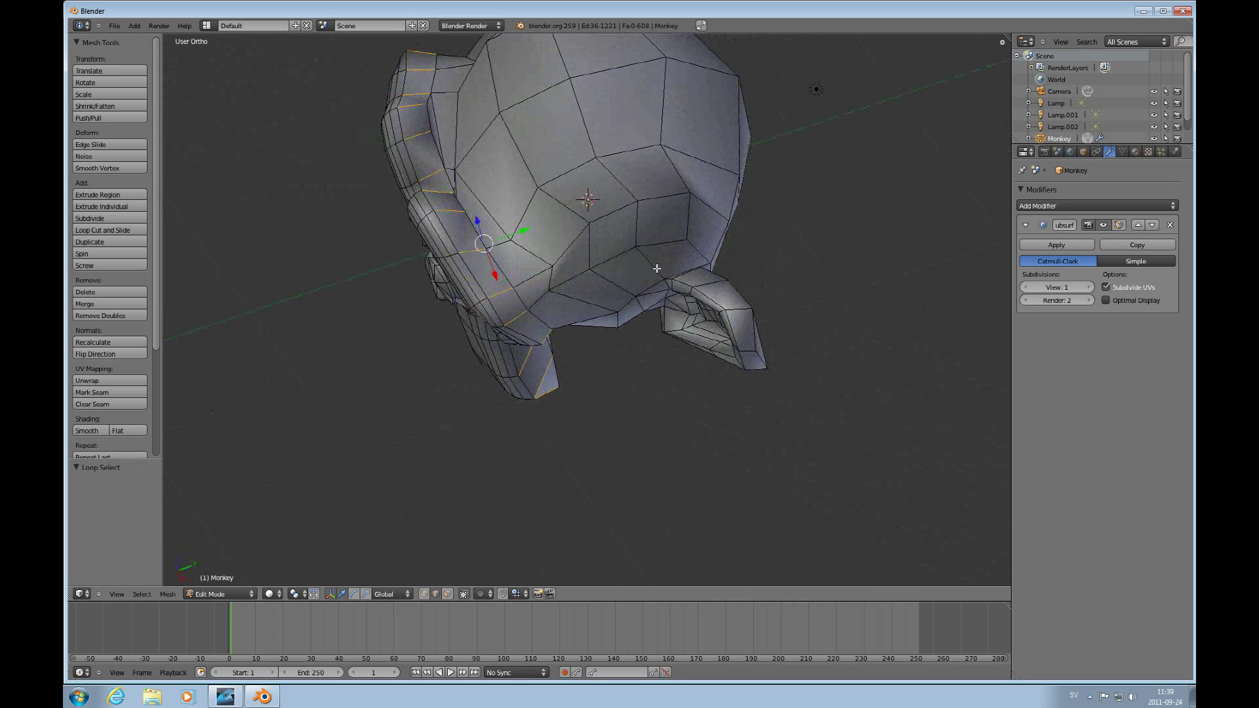
Step: Subdivide the selected crossing edges, trying several cut counts before settling on 3 cuts
{"action": "key", "text": "w"}
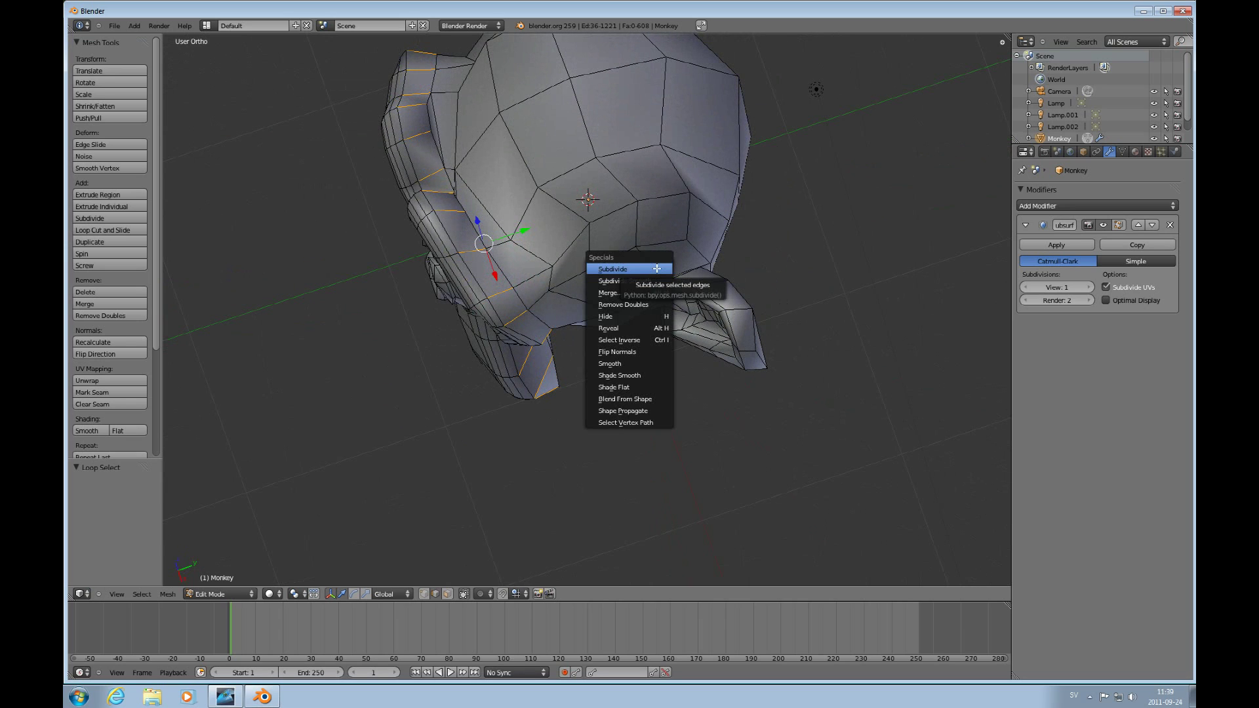
{"action": "left_click", "coordinate": [656, 268]}
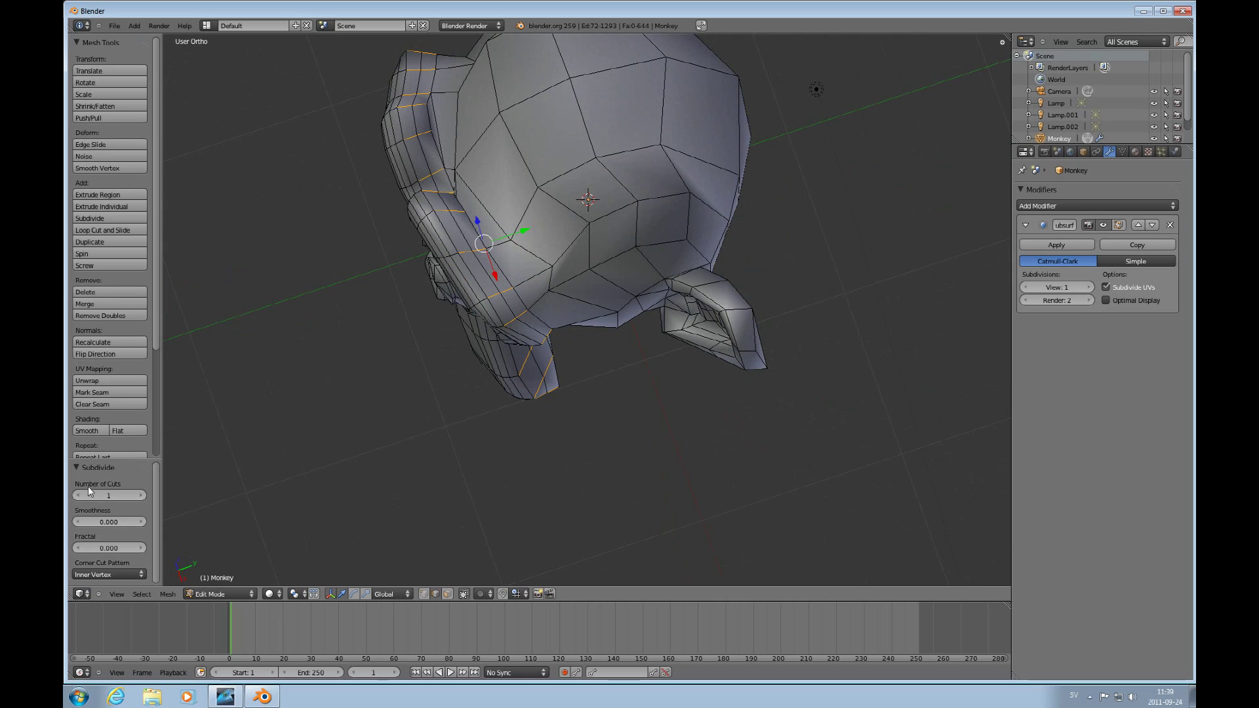
{"action": "left_click", "coordinate": [135, 496]}
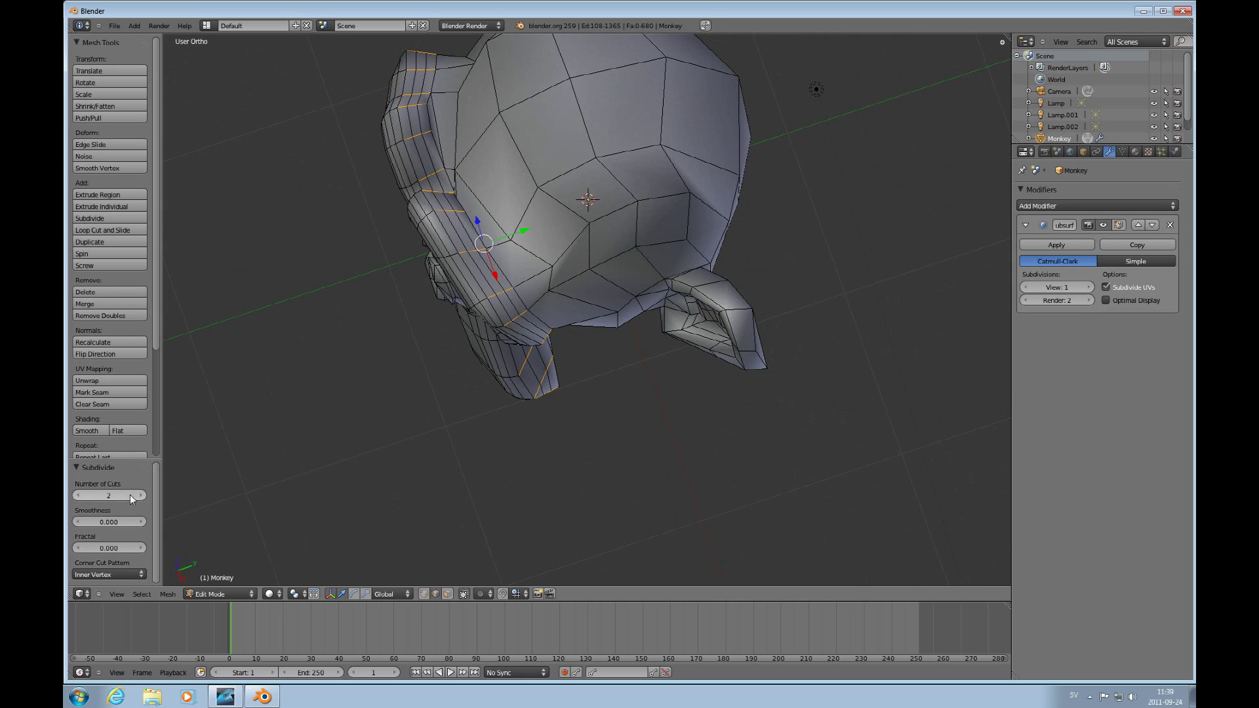
{"action": "left_click", "coordinate": [135, 497]}
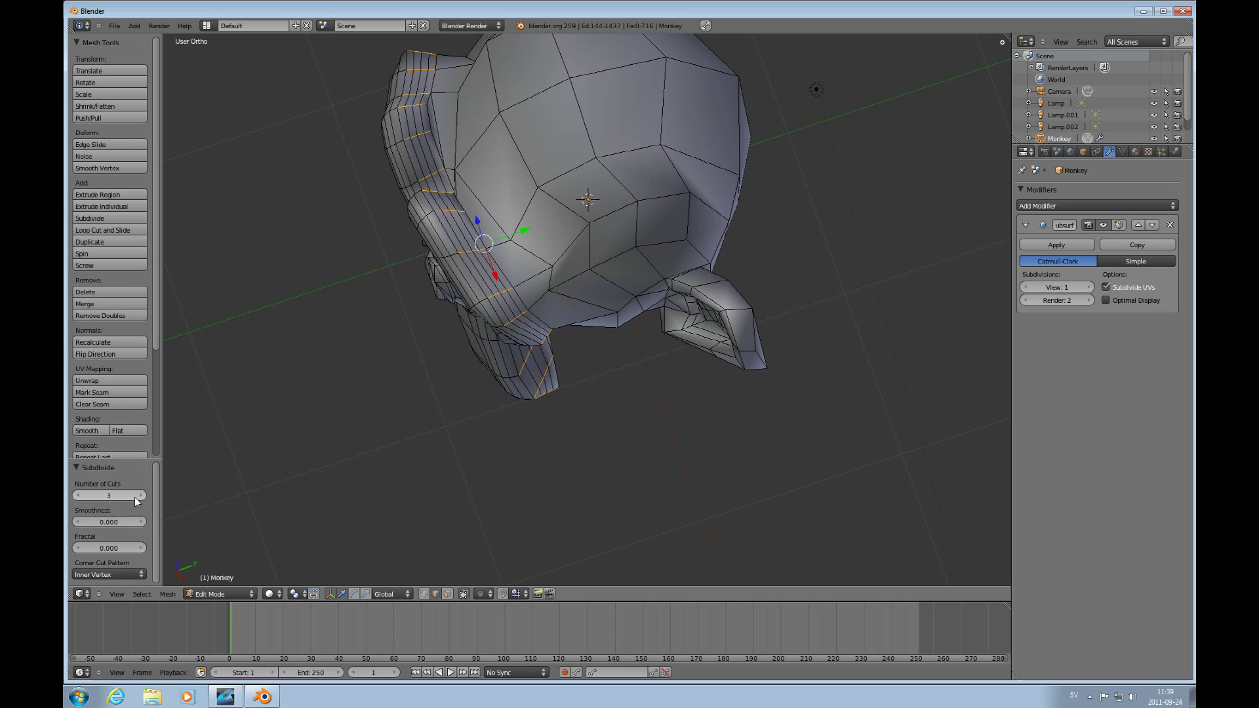
{"action": "left_click", "coordinate": [137, 498]}
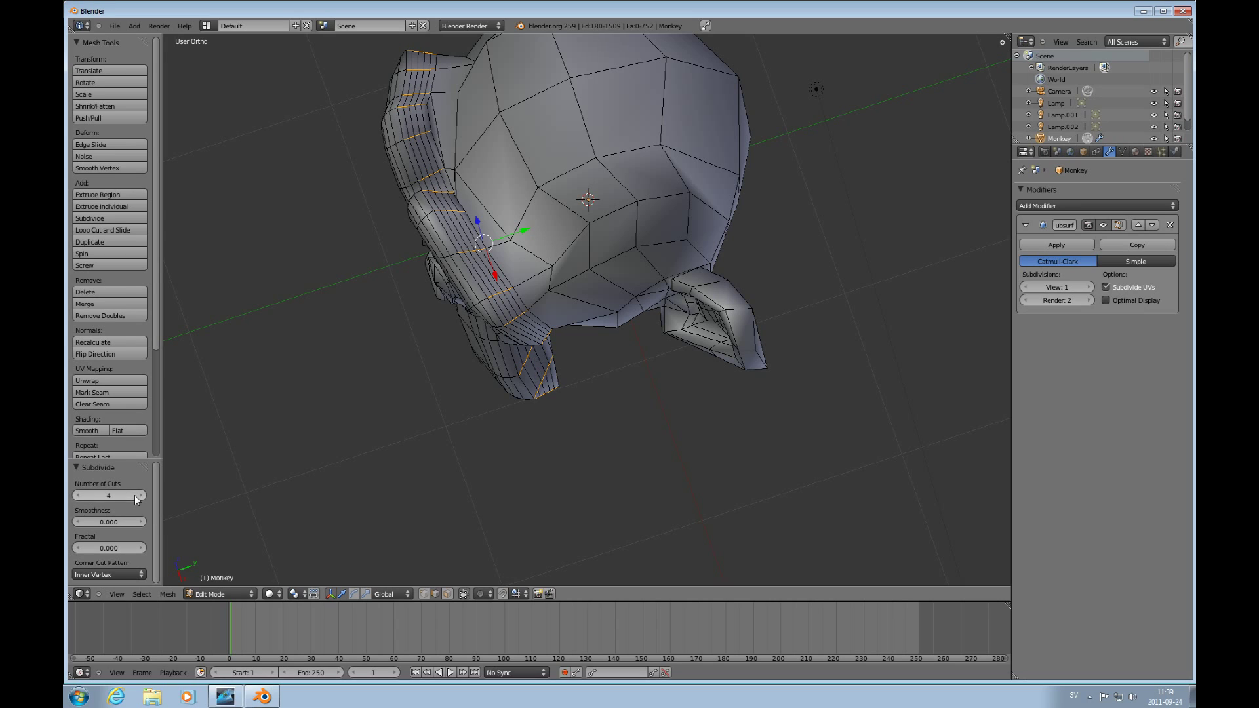
{"action": "left_click", "coordinate": [85, 497]}
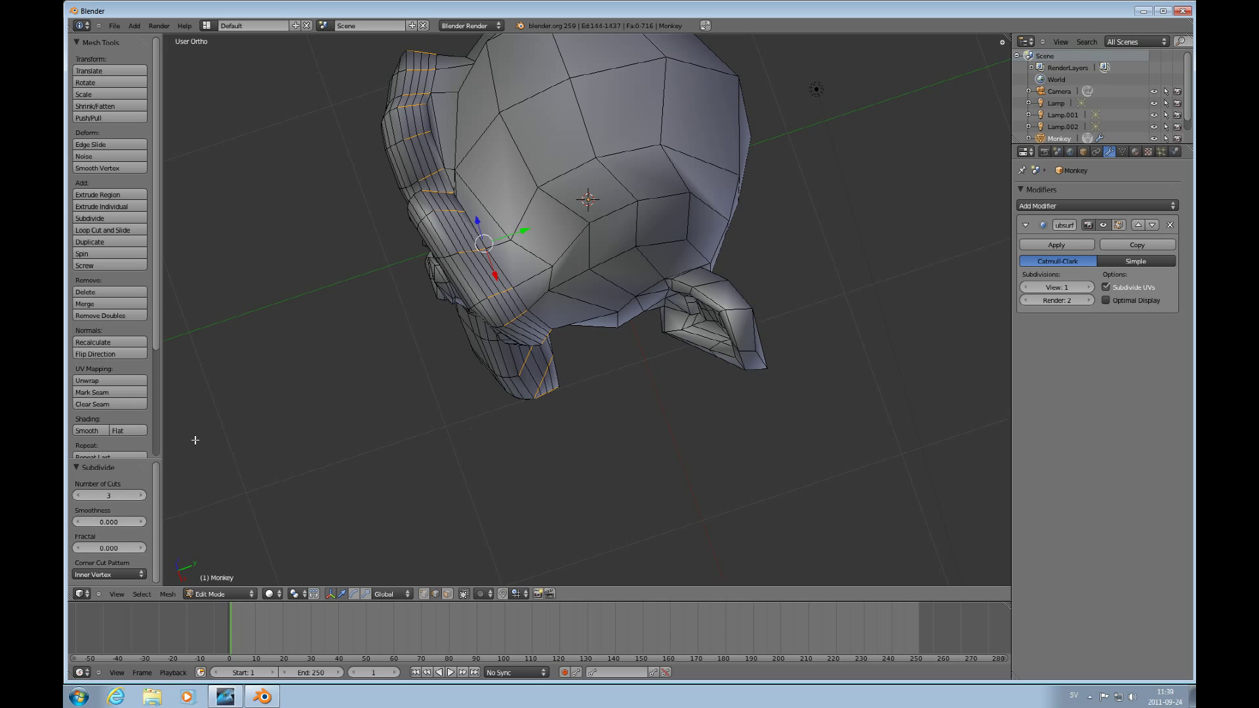
{"action": "middle_click_drag", "start_coordinate": [553, 412], "coordinate": [652, 242]}
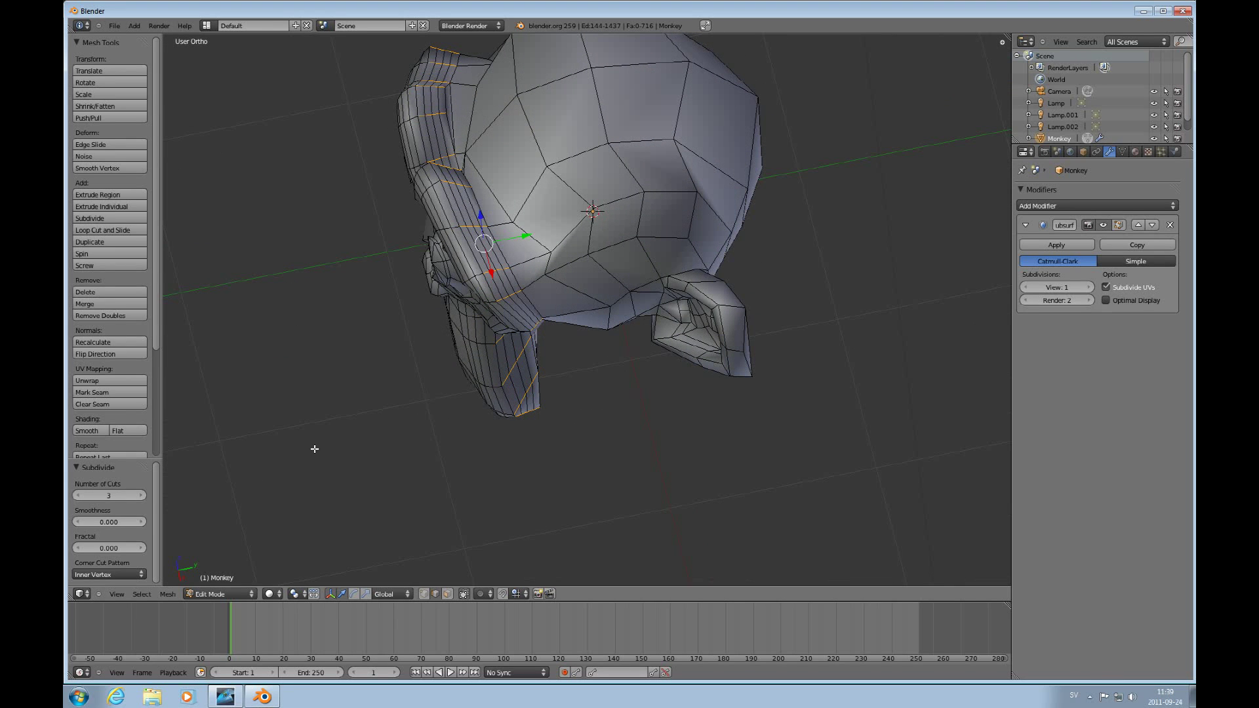
Step: Set the Subdivide smoothness to 1, then raise it to 2.000 so the new loops round outward
{"action": "left_click", "coordinate": [111, 521]}
{"action": "type", "text": "1"}
{"action": "key", "text": "Return"}
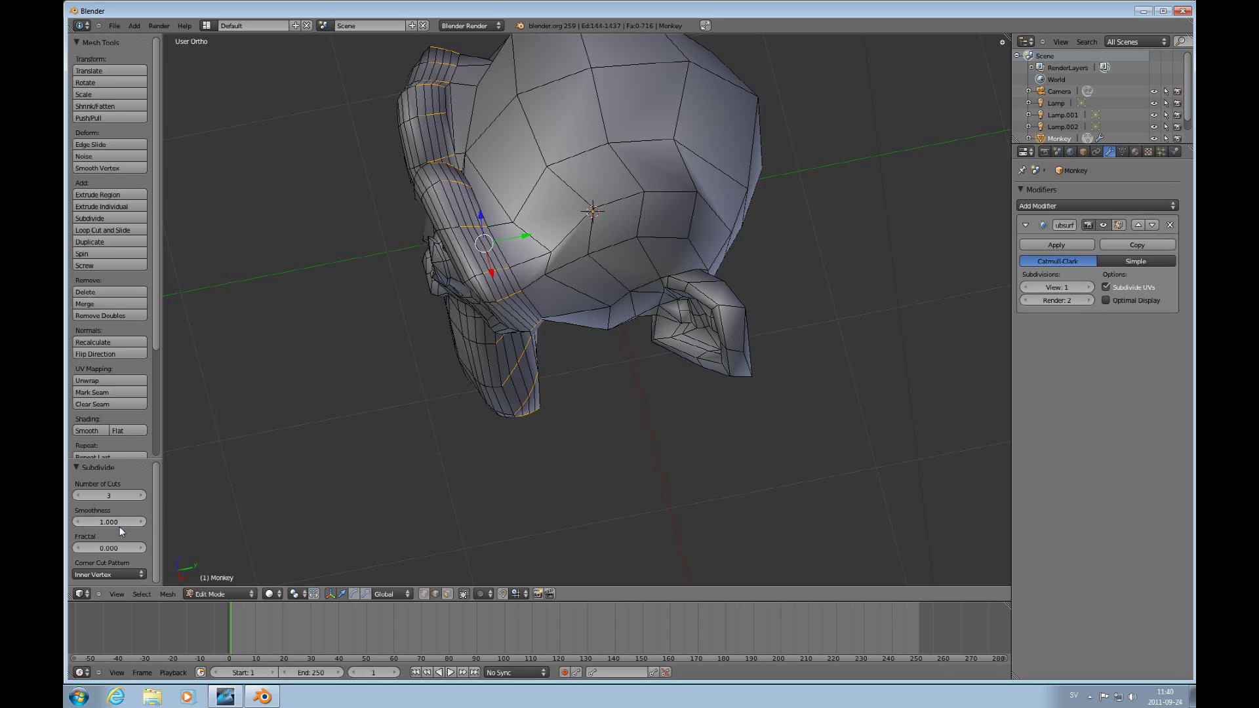
{"action": "left_click_drag", "start_coordinate": [129, 525], "coordinate": [120, 522]}
{"action": "left_click", "coordinate": [139, 522]}
{"action": "left_click", "coordinate": [131, 522]}
{"action": "type", "text": "1.0002"}
{"action": "key", "text": "Return"}
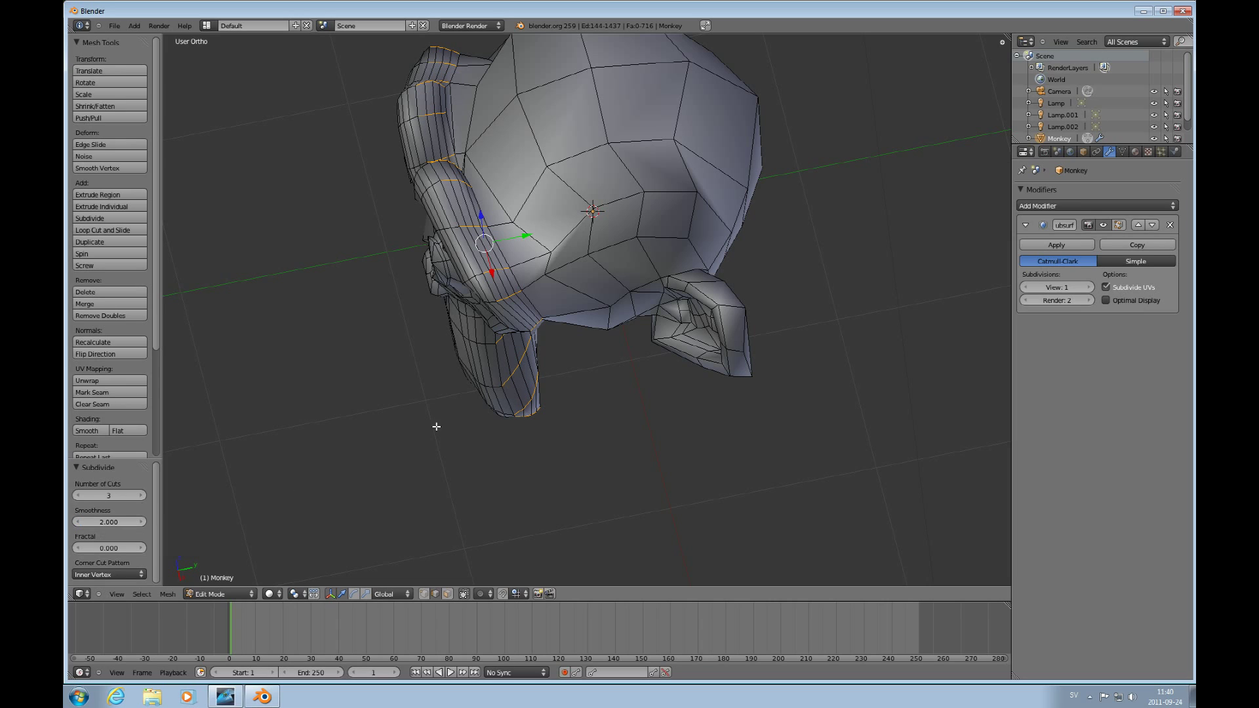
{"action": "middle_click_drag", "start_coordinate": [515, 369], "coordinate": [585, 315]}
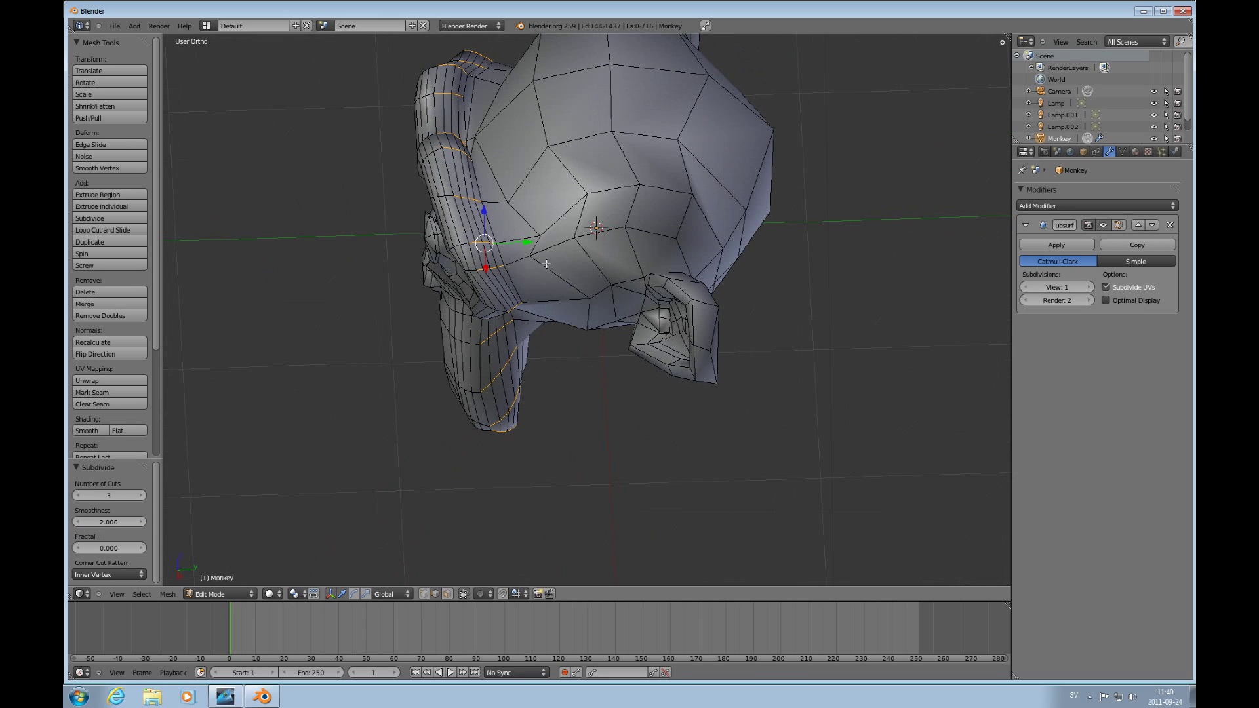
Step: Deselect all mesh elements, then orbit and zoom out to see the whole monkey from the front
{"action": "key", "text": "a"}
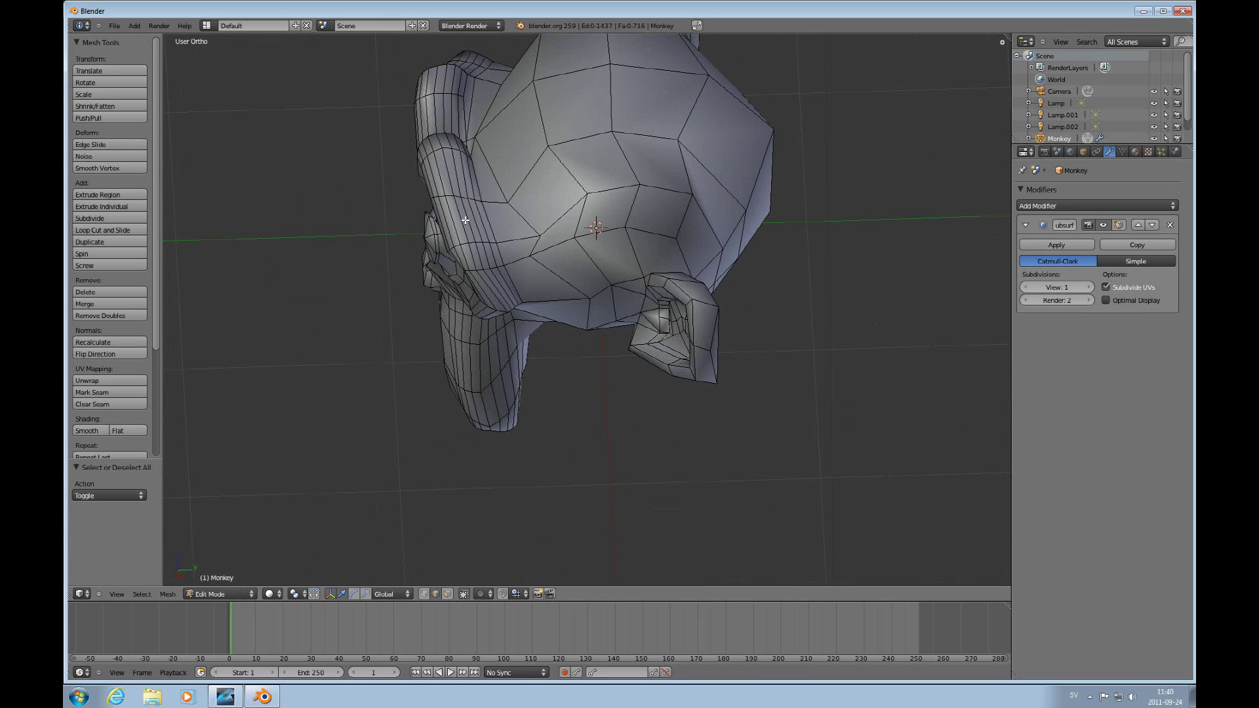
{"action": "middle_click_drag", "start_coordinate": [573, 336], "coordinate": [643, 310]}
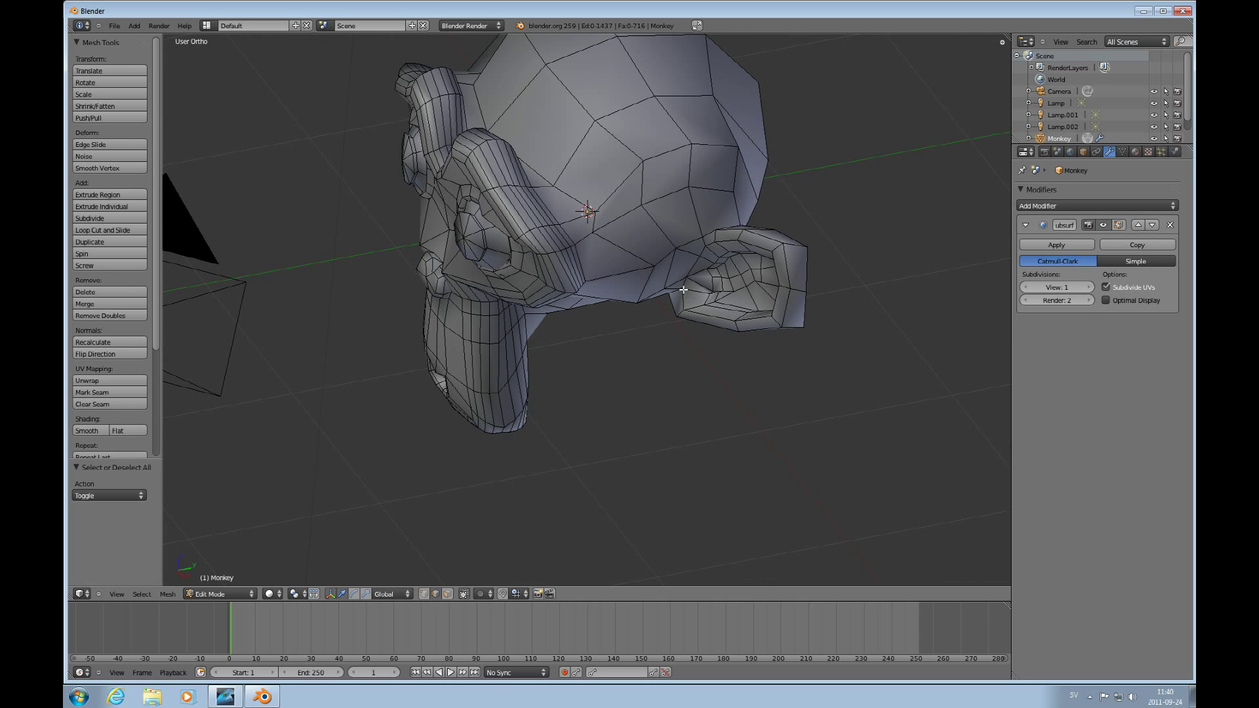
{"action": "scroll", "coordinate": [683, 289], "scroll_direction": "down", "scroll_amount": 3}
{"action": "middle_click_drag", "start_coordinate": [648, 334], "coordinate": [650, 262]}
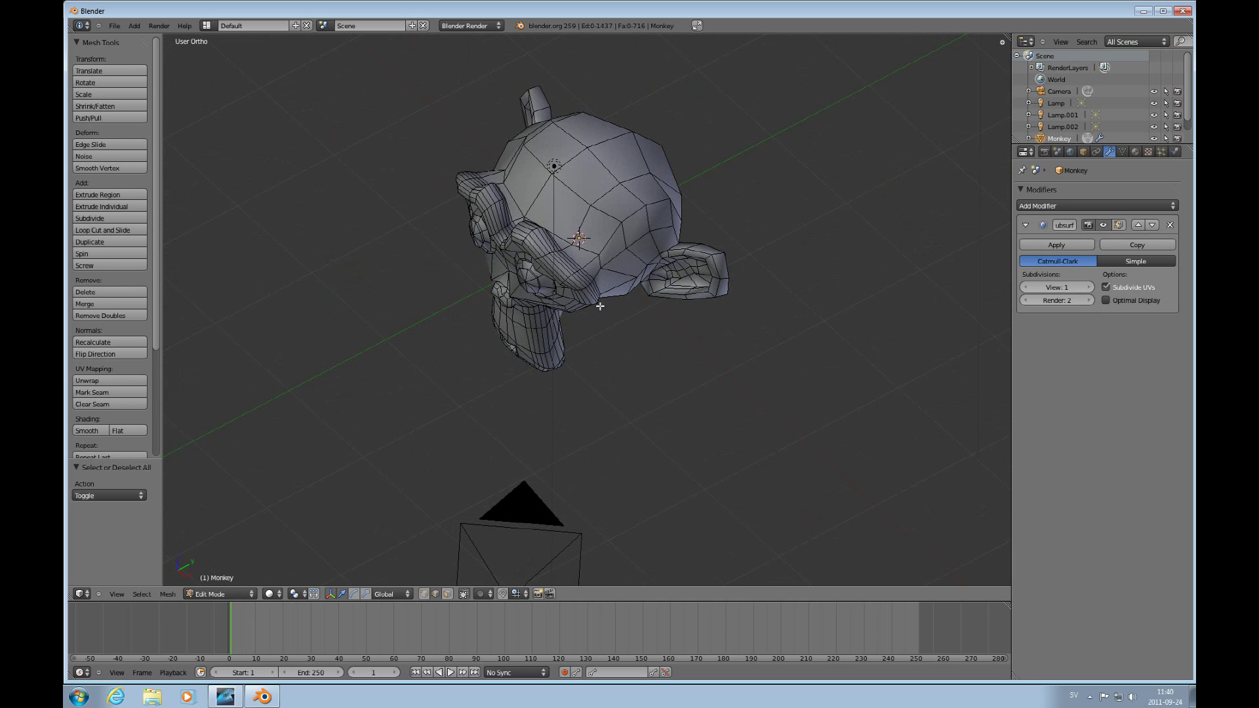
{"action": "middle_click_drag", "start_coordinate": [600, 306], "coordinate": [487, 175]}
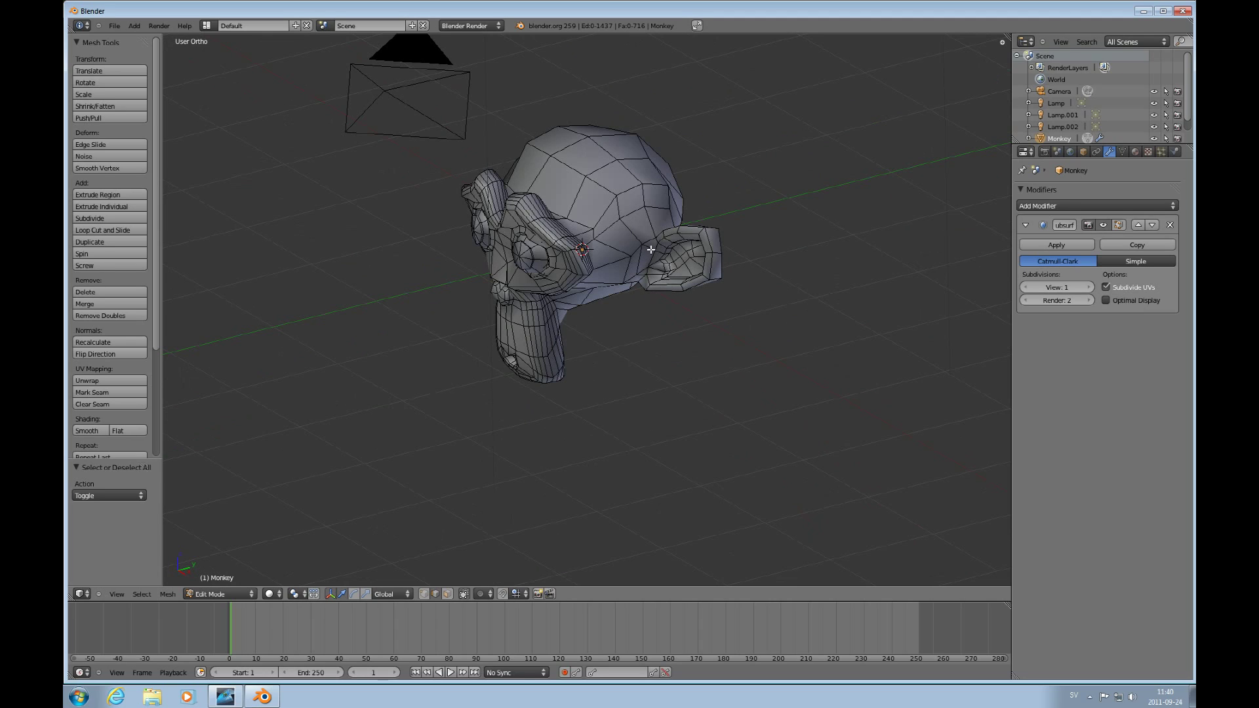
{"action": "key", "text": "ctrl+r"}
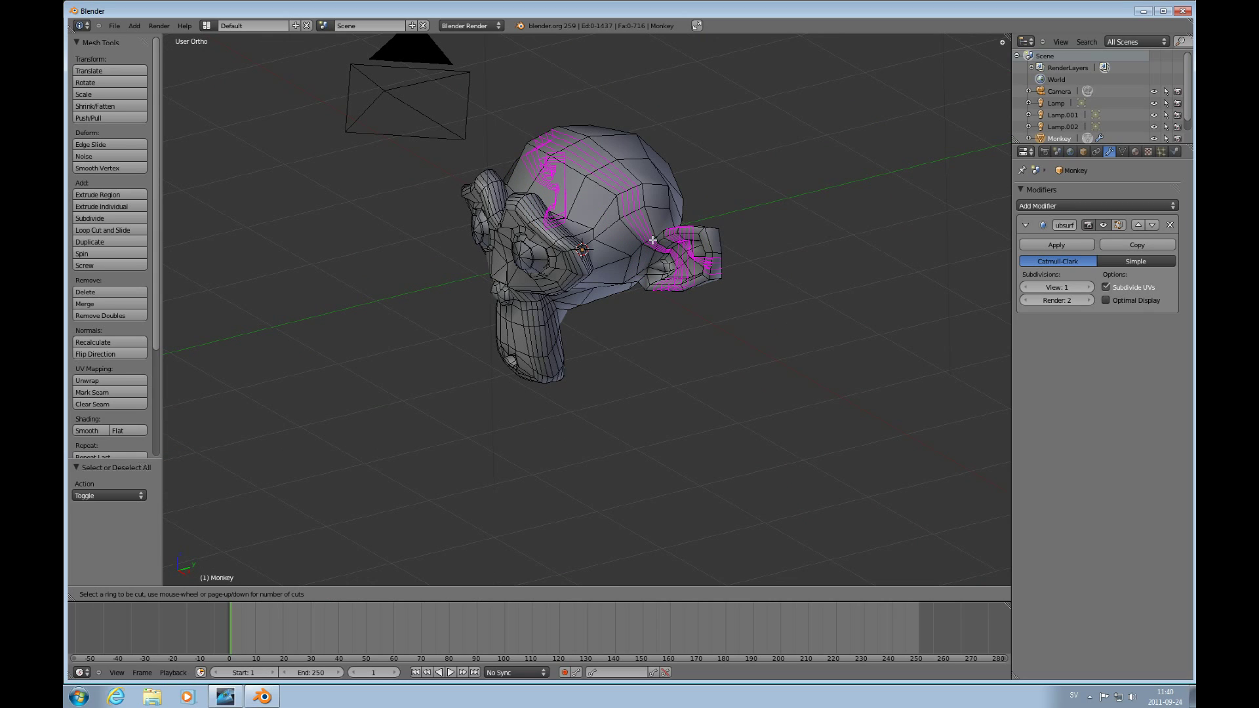
{"action": "left_click", "coordinate": [653, 241]}
{"action": "right_click", "coordinate": [652, 241]}
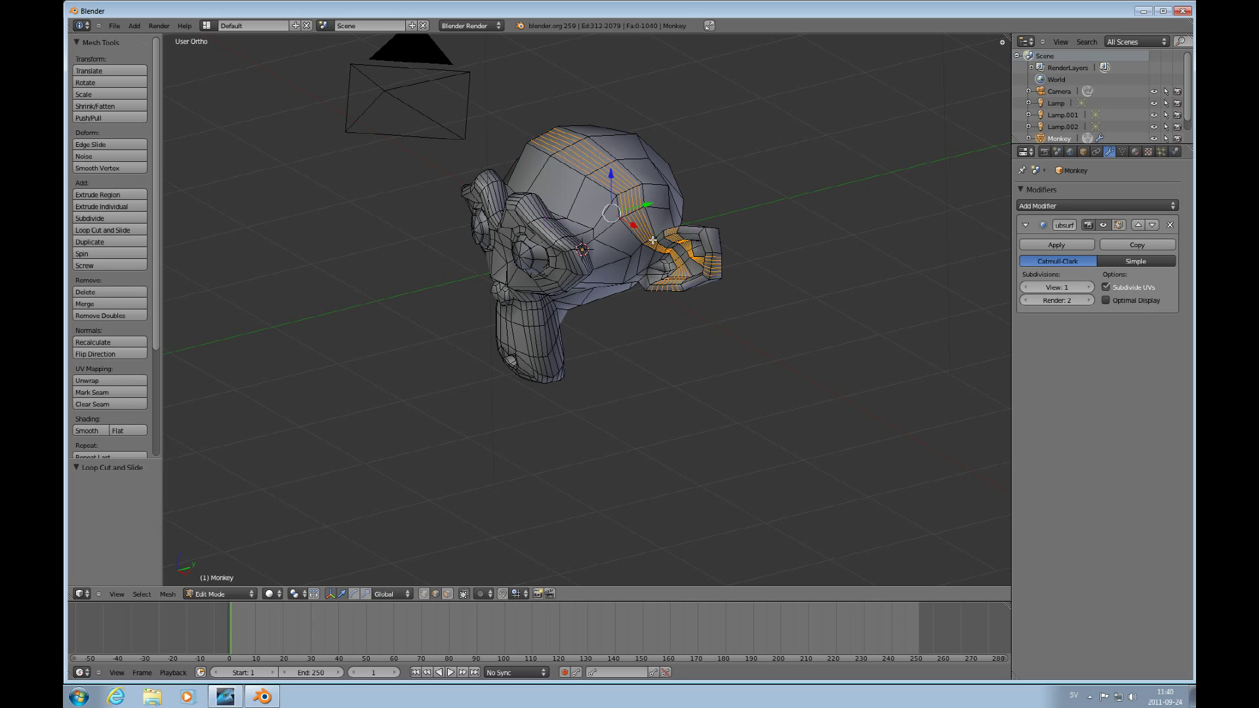
{"action": "middle_click_drag", "start_coordinate": [675, 244], "coordinate": [689, 308]}
{"action": "scroll", "coordinate": [689, 311], "scroll_direction": "up", "scroll_amount": 4}
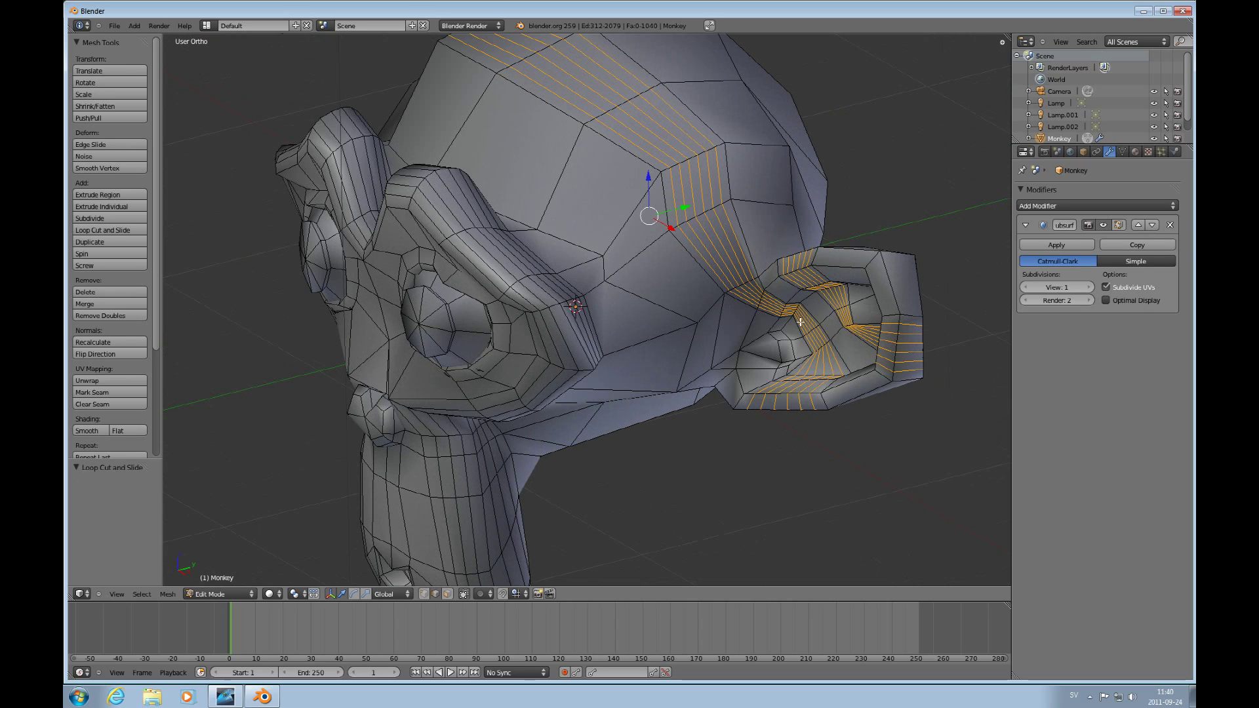
{"action": "key", "text": "KP_4"}
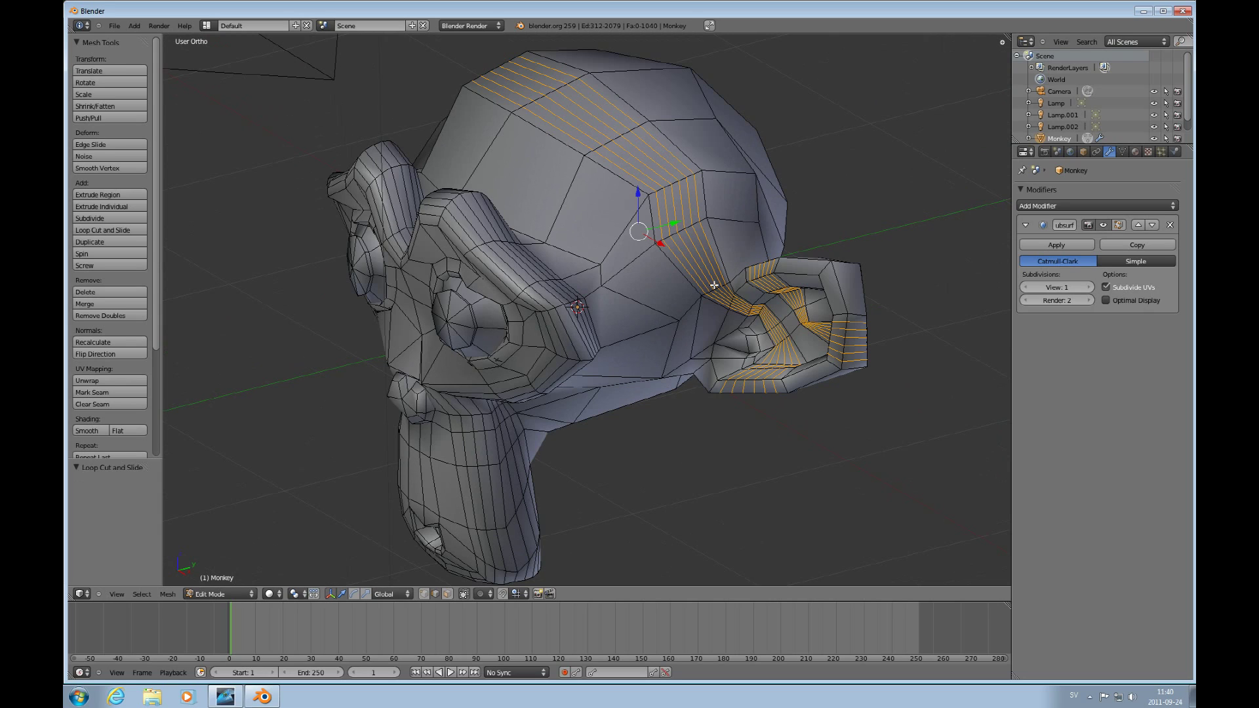
{"action": "key", "text": "ctrl+z"}
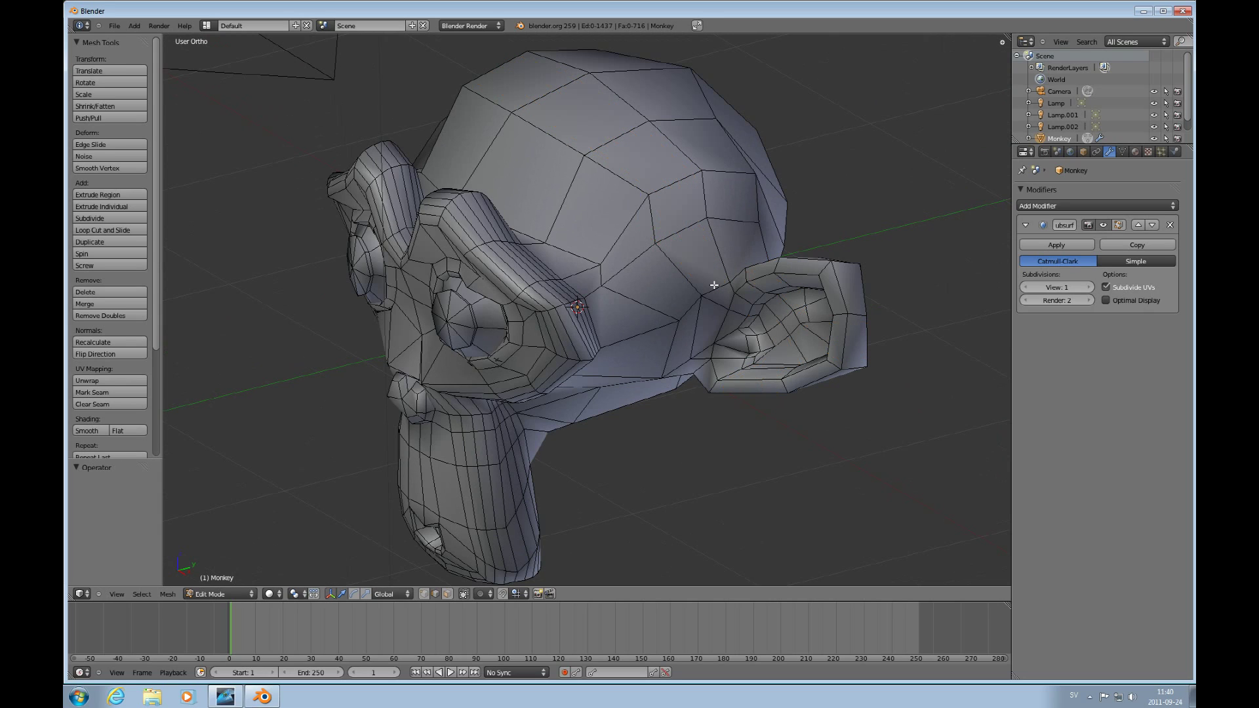
Step: Select the face loop across the head and ear, then return to Edge mode with nothing selected
{"action": "key", "text": "ctrl+Tab"}
{"action": "left_click", "coordinate": [714, 288]}
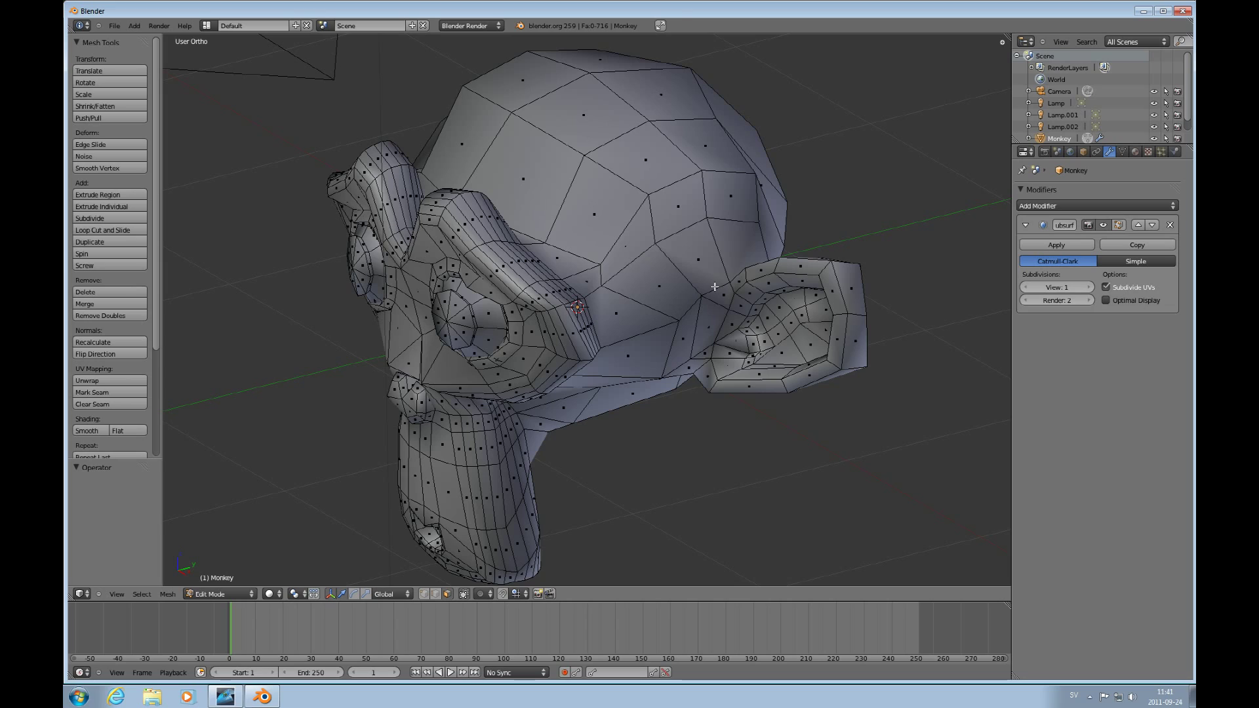
{"action": "right_click", "coordinate": [715, 287], "text": "alt"}
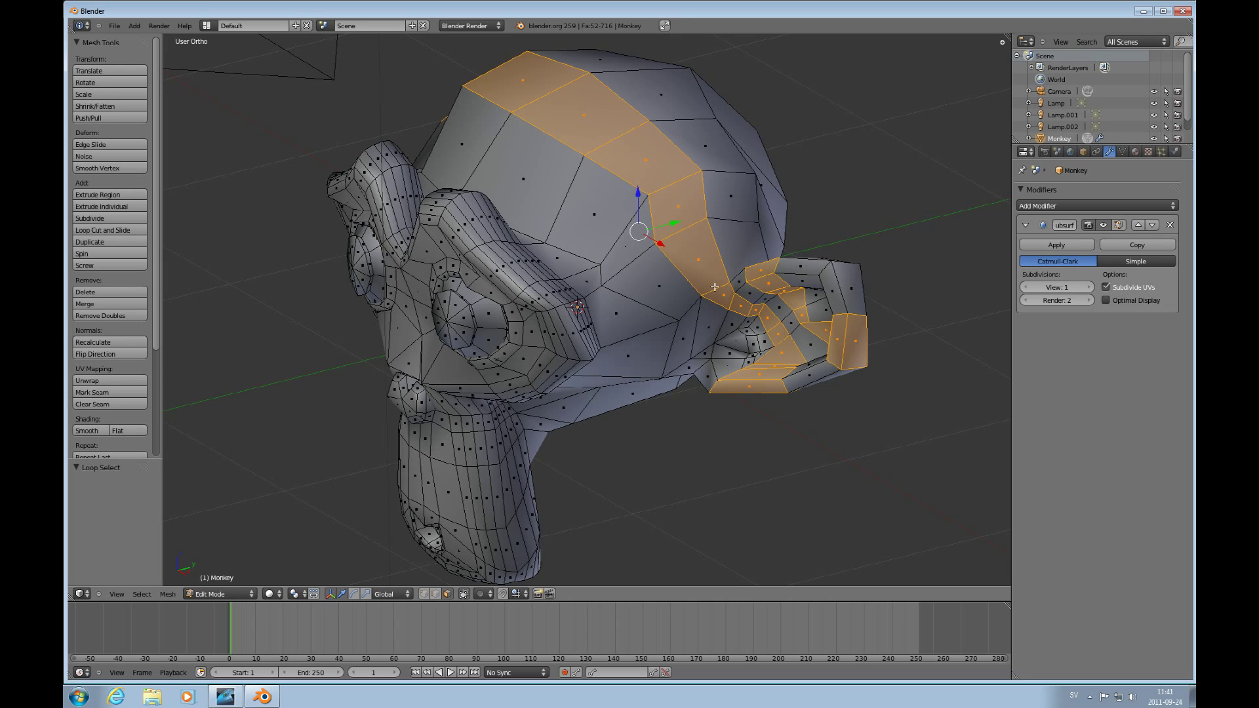
{"action": "key", "text": "ctrl+Tab"}
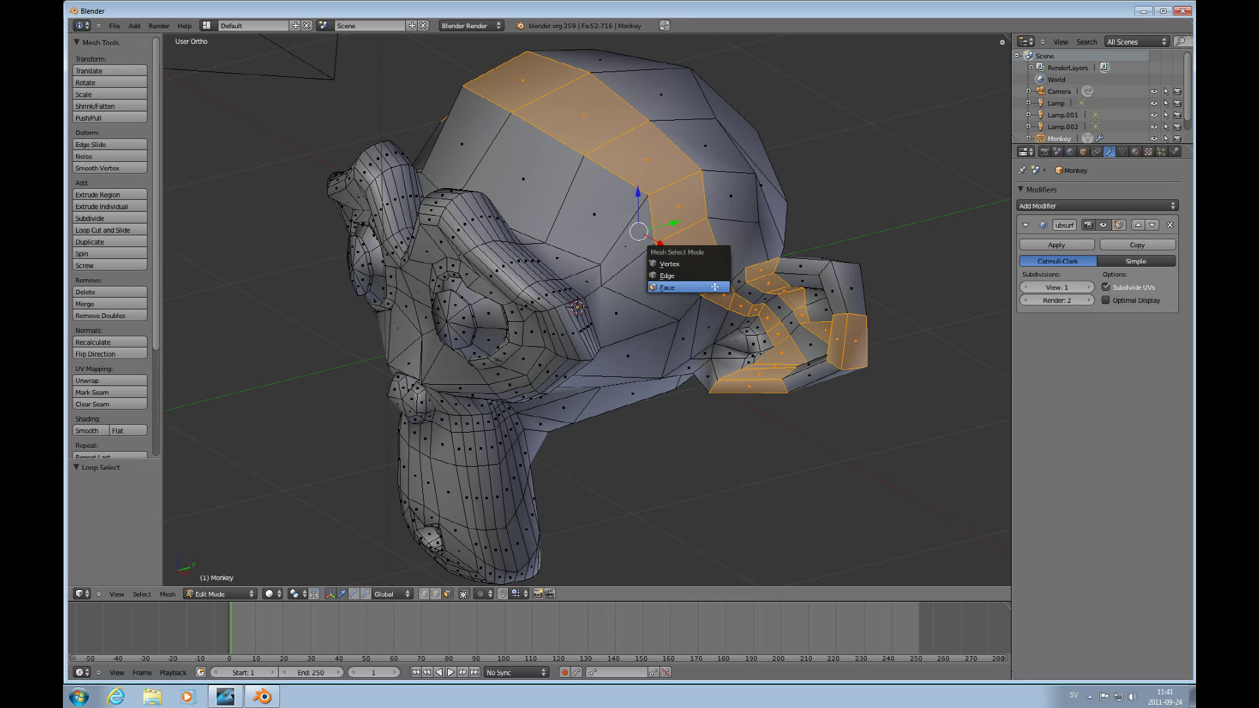
{"action": "left_click", "coordinate": [669, 275]}
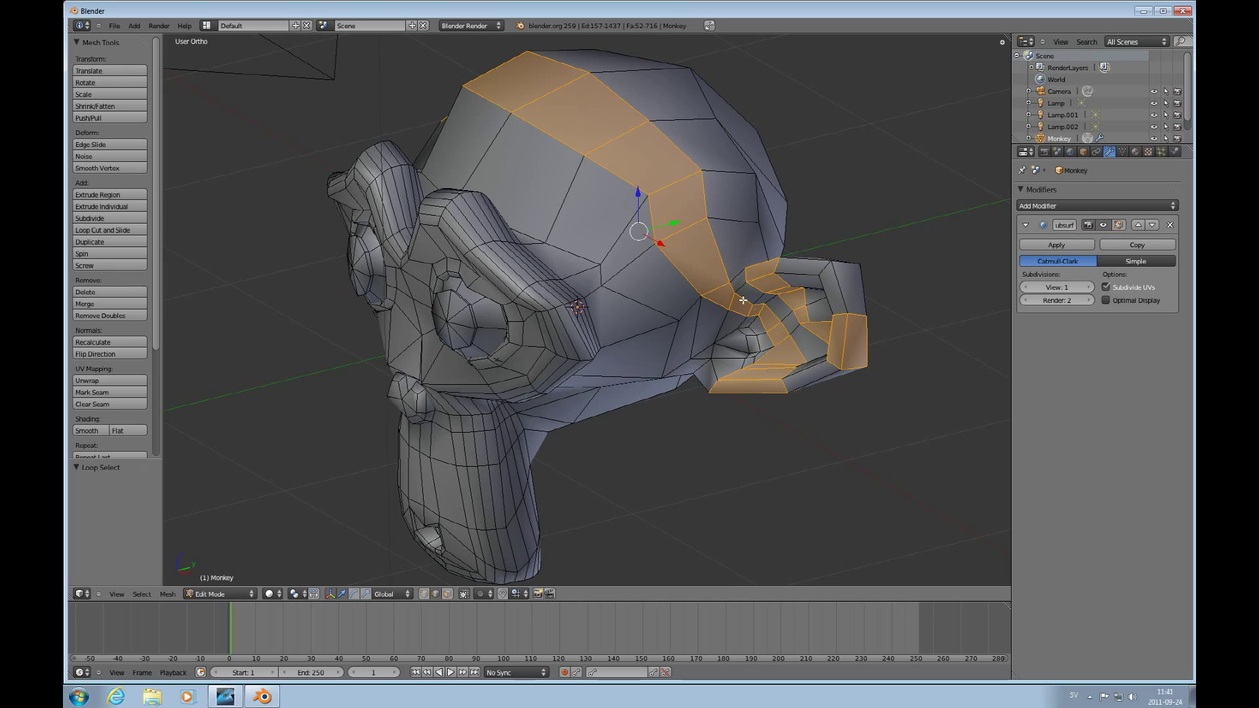
{"action": "key", "text": "a"}
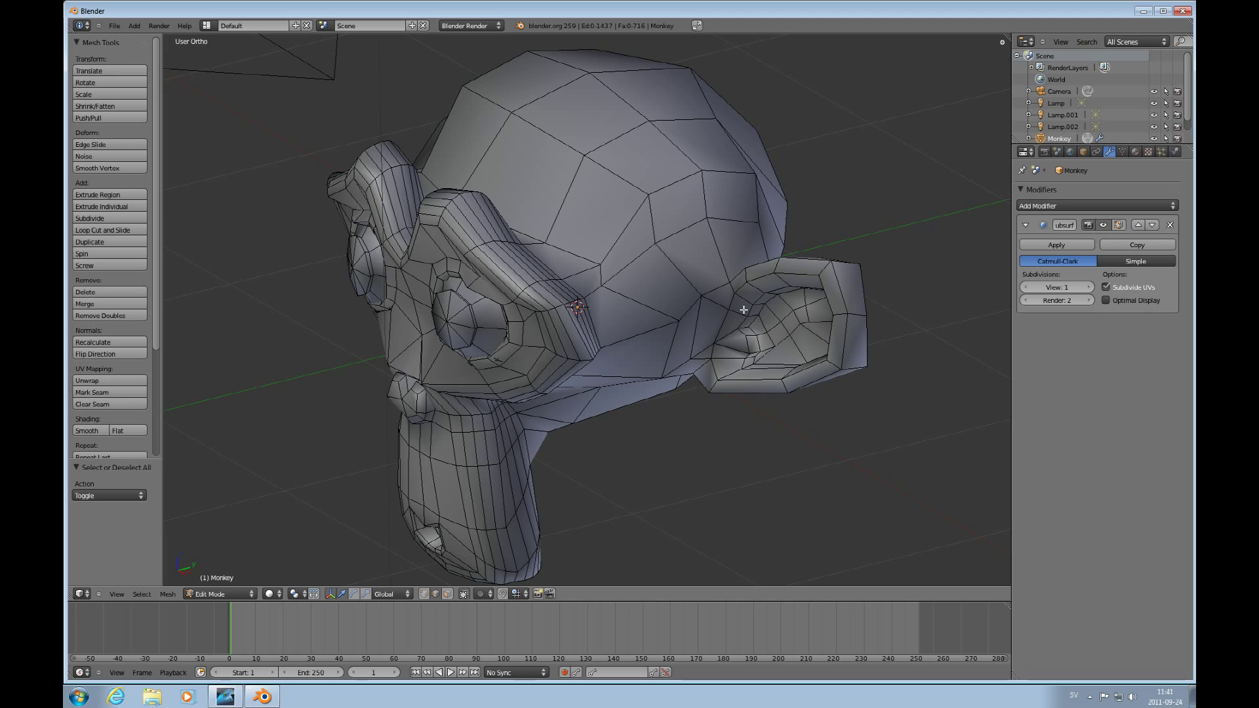
Step: Select six edges running from the ear up the side of the head
{"action": "right_click", "coordinate": [752, 309]}
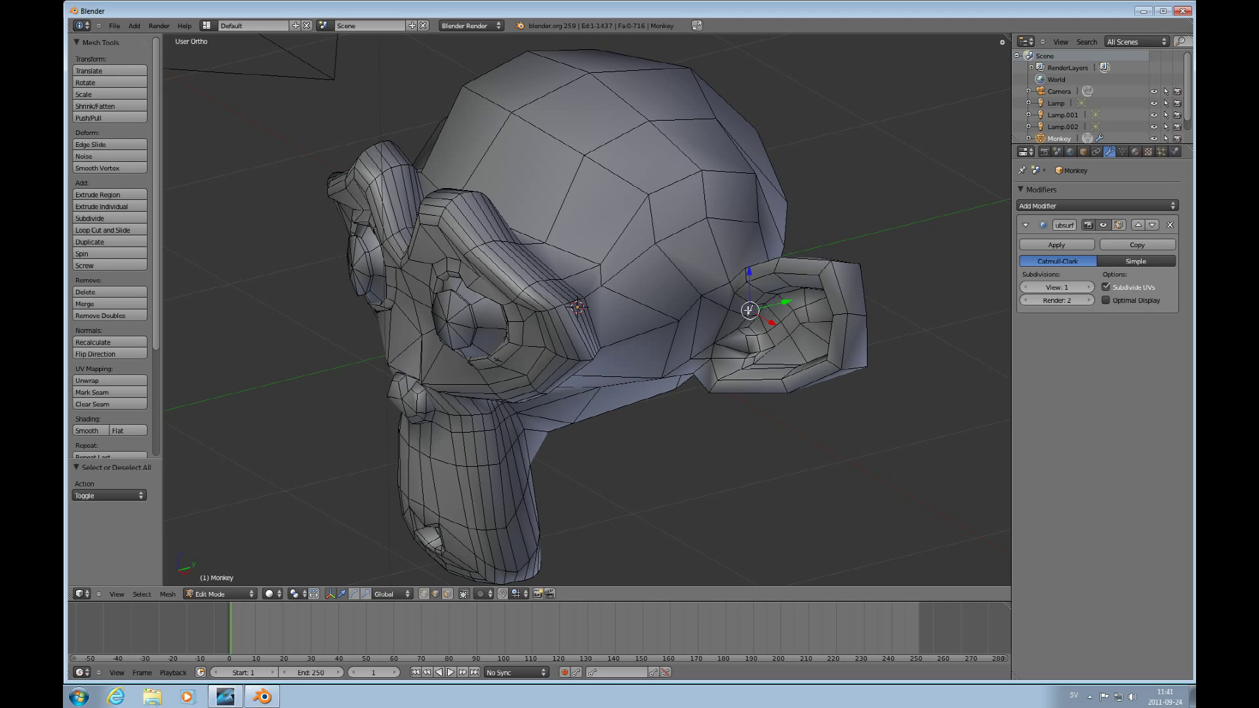
{"action": "right_click", "coordinate": [716, 290], "text": "ctrl"}
{"action": "right_click", "coordinate": [682, 231], "text": "ctrl"}
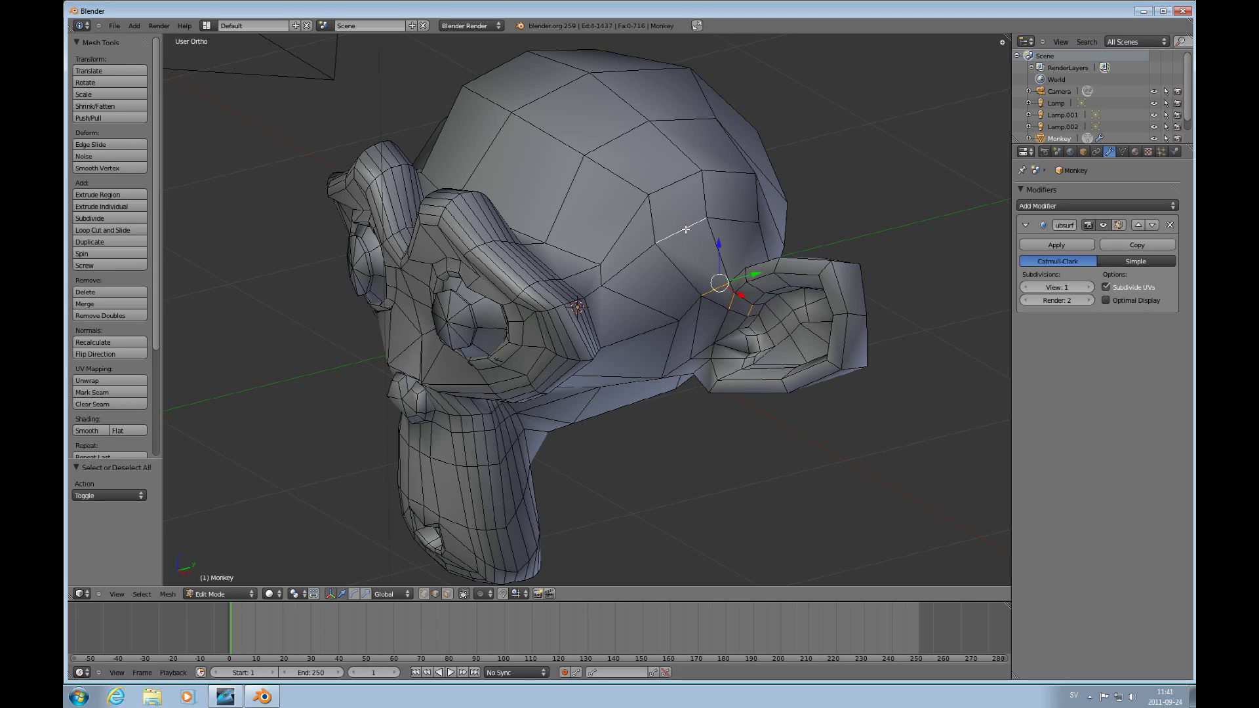
{"action": "right_click", "coordinate": [671, 188], "text": "ctrl"}
{"action": "right_click", "coordinate": [623, 134], "text": "ctrl"}
{"action": "right_click", "coordinate": [551, 93], "text": "ctrl"}
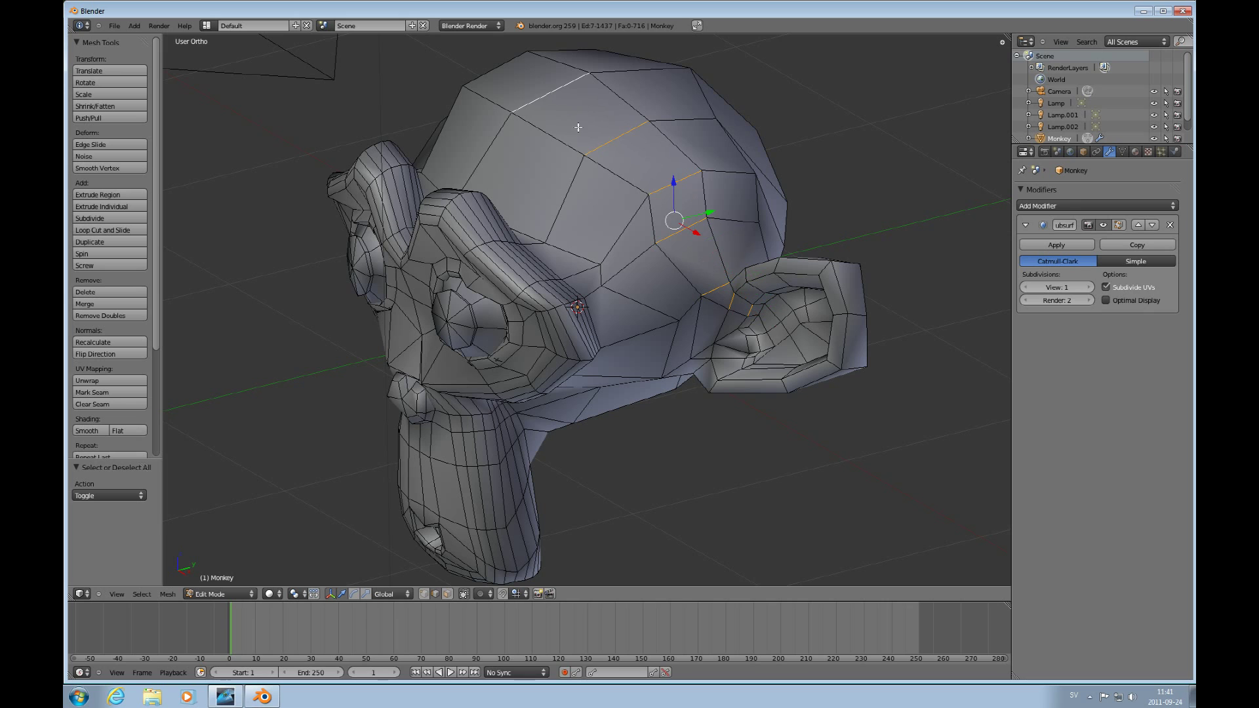
Step: Extend the selection over the top of the head toward the other ear, thirteen edges in all
{"action": "middle_click_drag", "start_coordinate": [575, 125], "coordinate": [628, 277]}
{"action": "scroll", "coordinate": [604, 151], "scroll_direction": "up", "scroll_amount": 8, "text": "shift"}
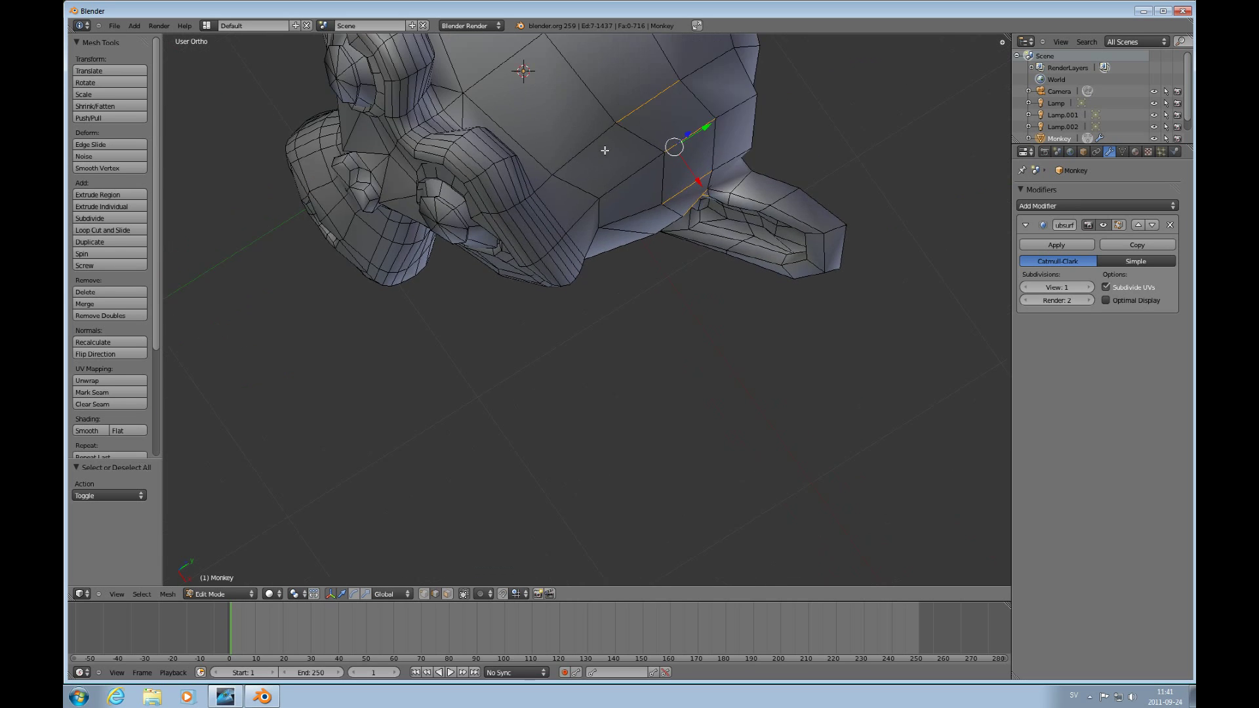
{"action": "right_click", "coordinate": [529, 223], "text": "ctrl"}
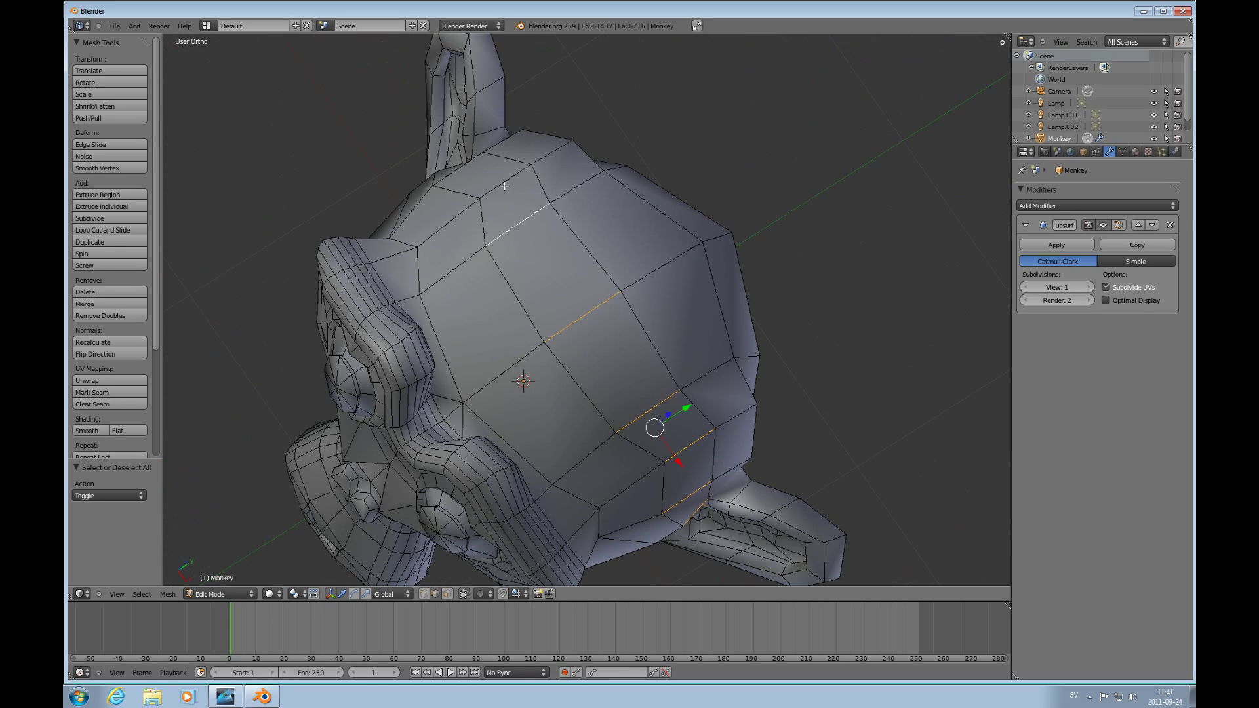
{"action": "right_click", "coordinate": [505, 176], "text": "ctrl"}
{"action": "right_click", "coordinate": [484, 185], "text": "ctrl"}
{"action": "middle_click_drag", "start_coordinate": [483, 185], "coordinate": [565, 308]}
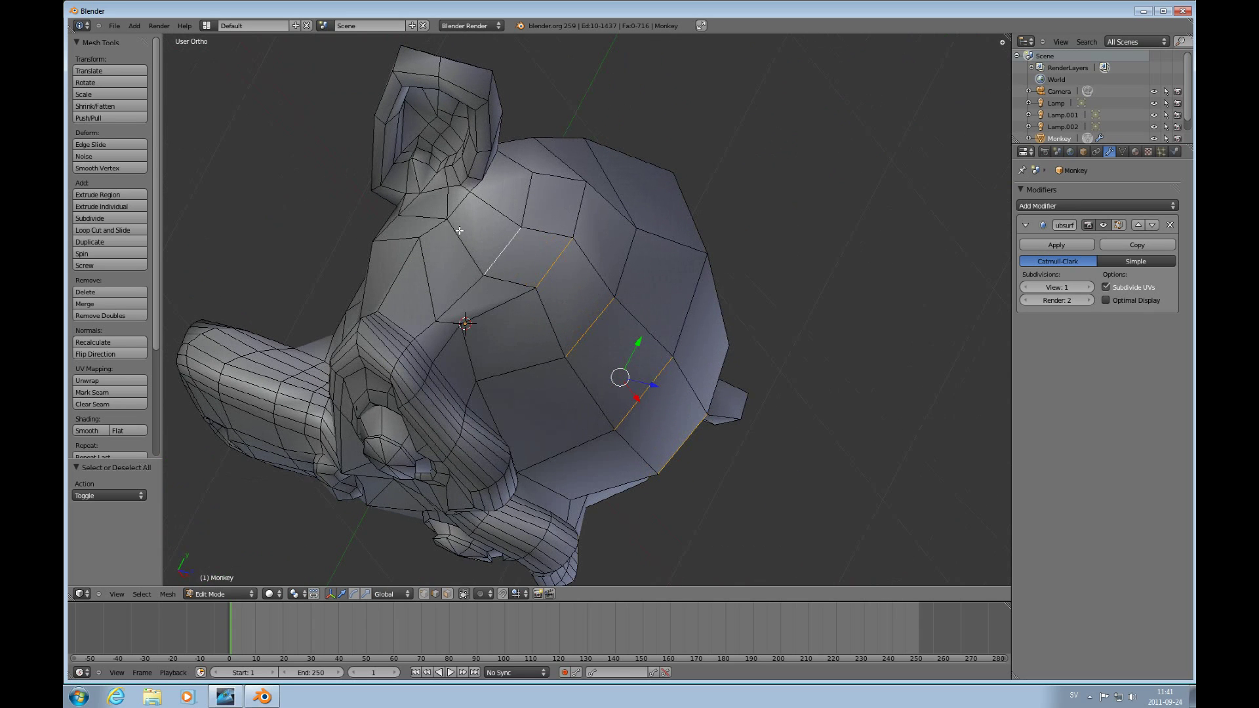
{"action": "right_click", "coordinate": [458, 208], "text": "ctrl"}
{"action": "right_click", "coordinate": [455, 185], "text": "ctrl"}
{"action": "right_click", "coordinate": [471, 174], "text": "ctrl"}
Step: Subdivide the selected head-top edges with 4 cuts
{"action": "key", "text": "w"}
{"action": "left_click", "coordinate": [602, 300]}
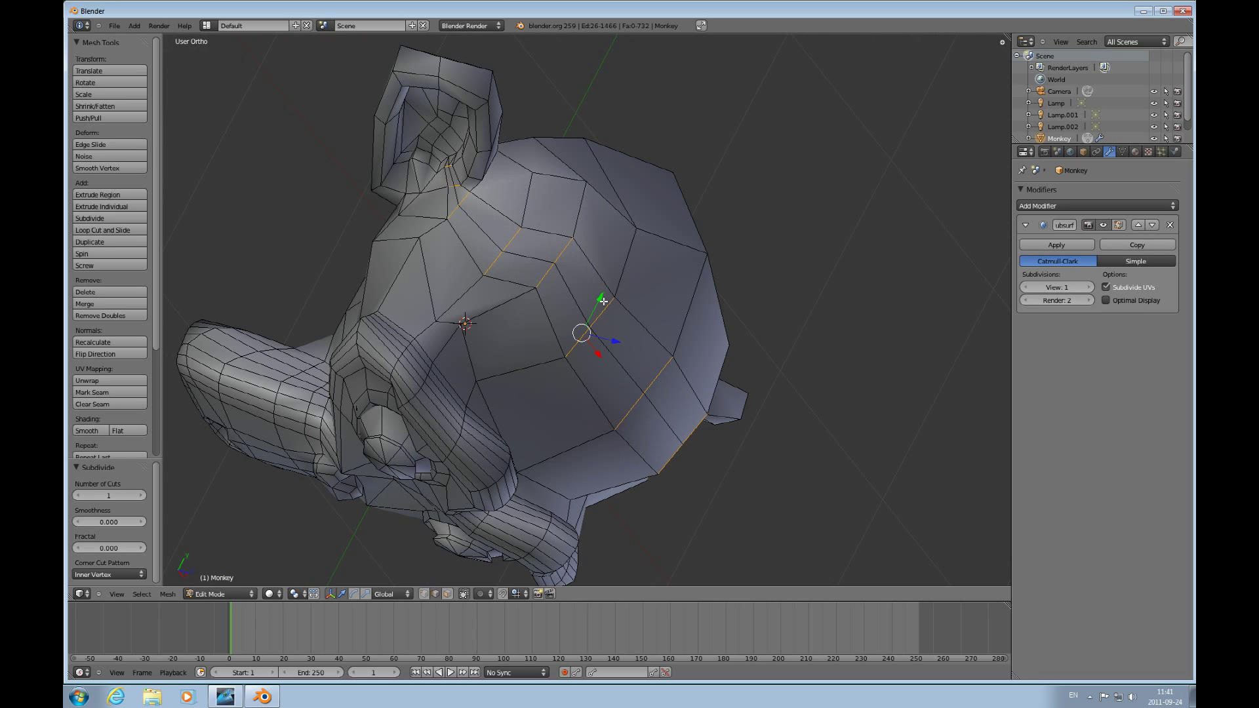
{"action": "left_click", "coordinate": [126, 495]}
{"action": "type", "text": "3"}
{"action": "key", "text": "Return"}
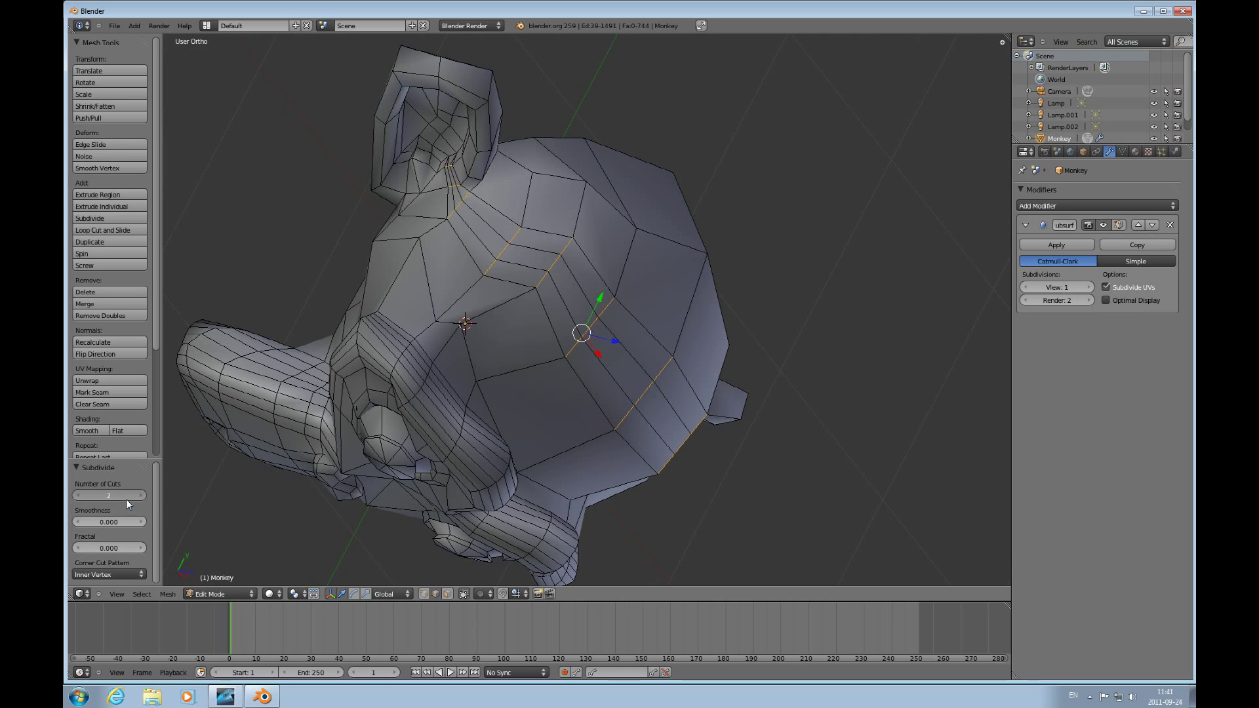
{"action": "left_click", "coordinate": [143, 497]}
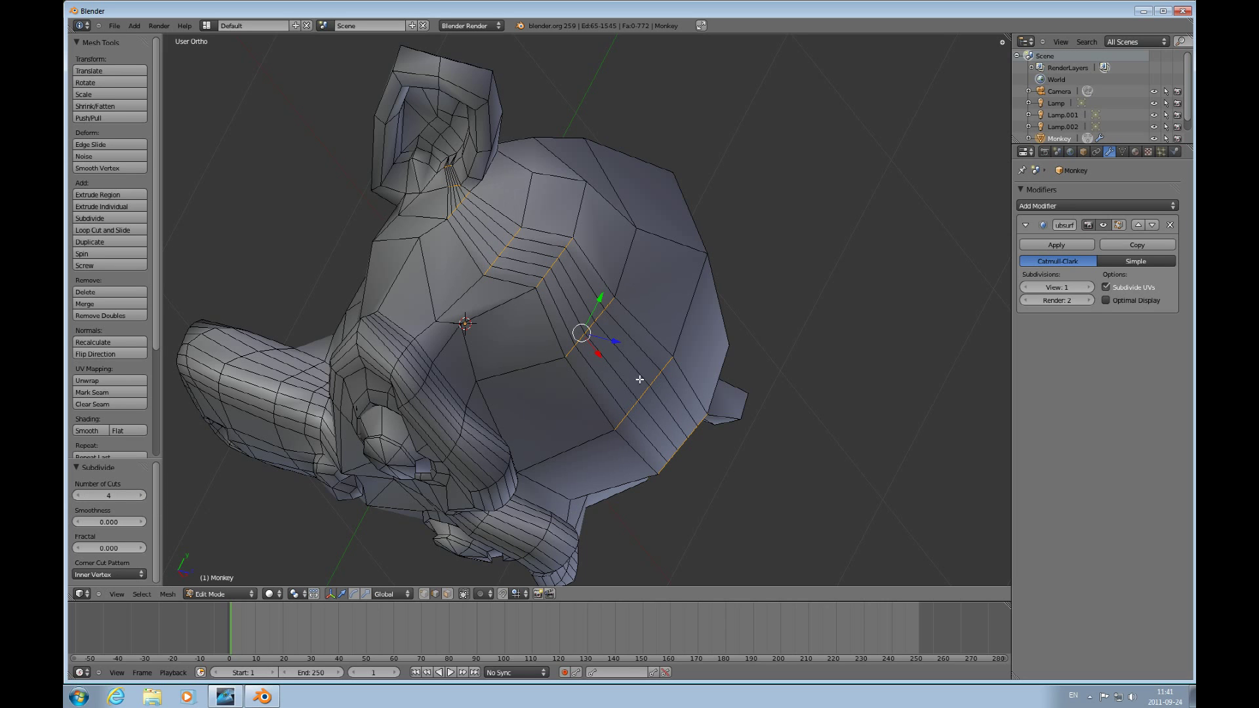
Step: Set the subdivision Smoothness to 10, then orbit and zoom toward the ear
{"action": "middle_click_drag", "start_coordinate": [669, 475], "coordinate": [646, 355]}
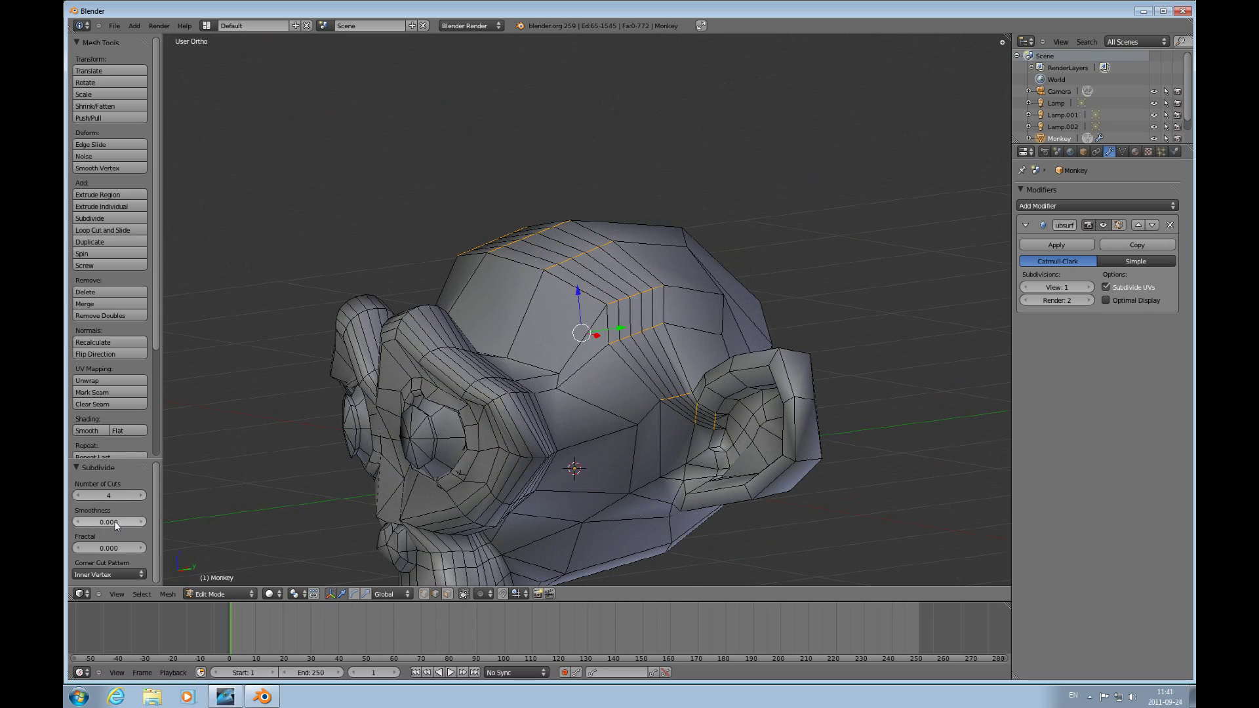
{"action": "left_click", "coordinate": [116, 522]}
{"action": "type", "text": "10"}
{"action": "key", "text": "Return"}
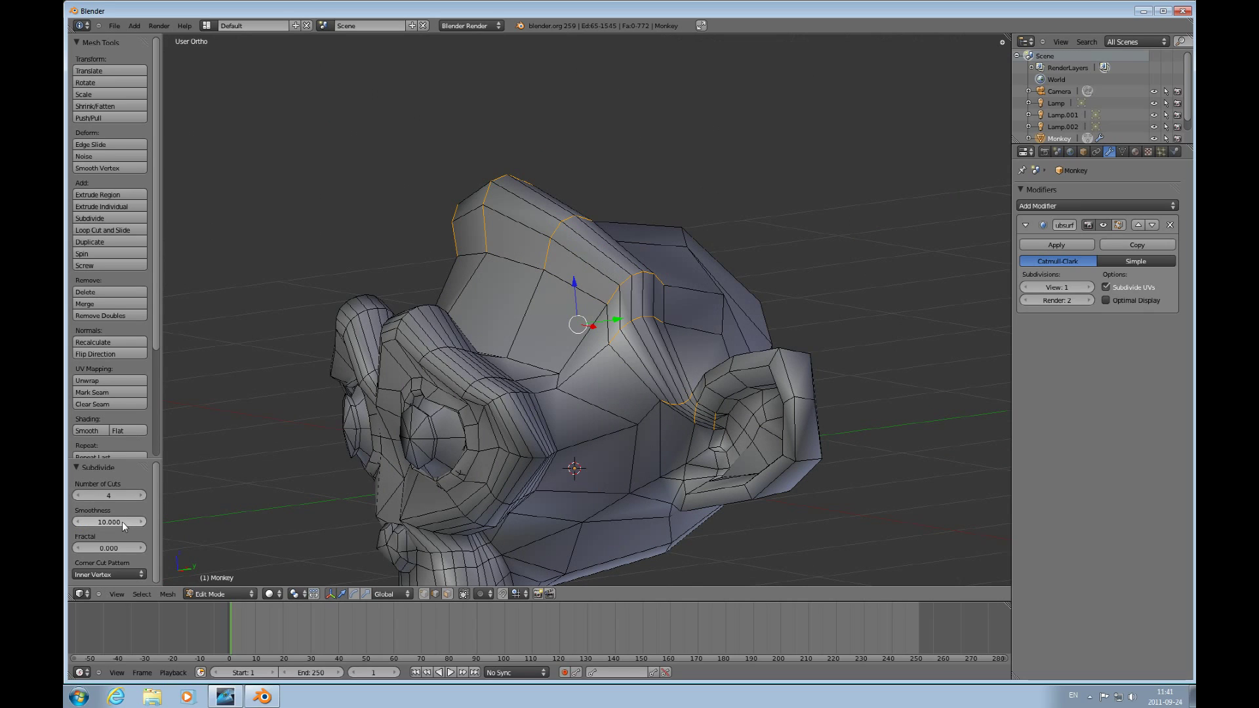
{"action": "left_click", "coordinate": [577, 326]}
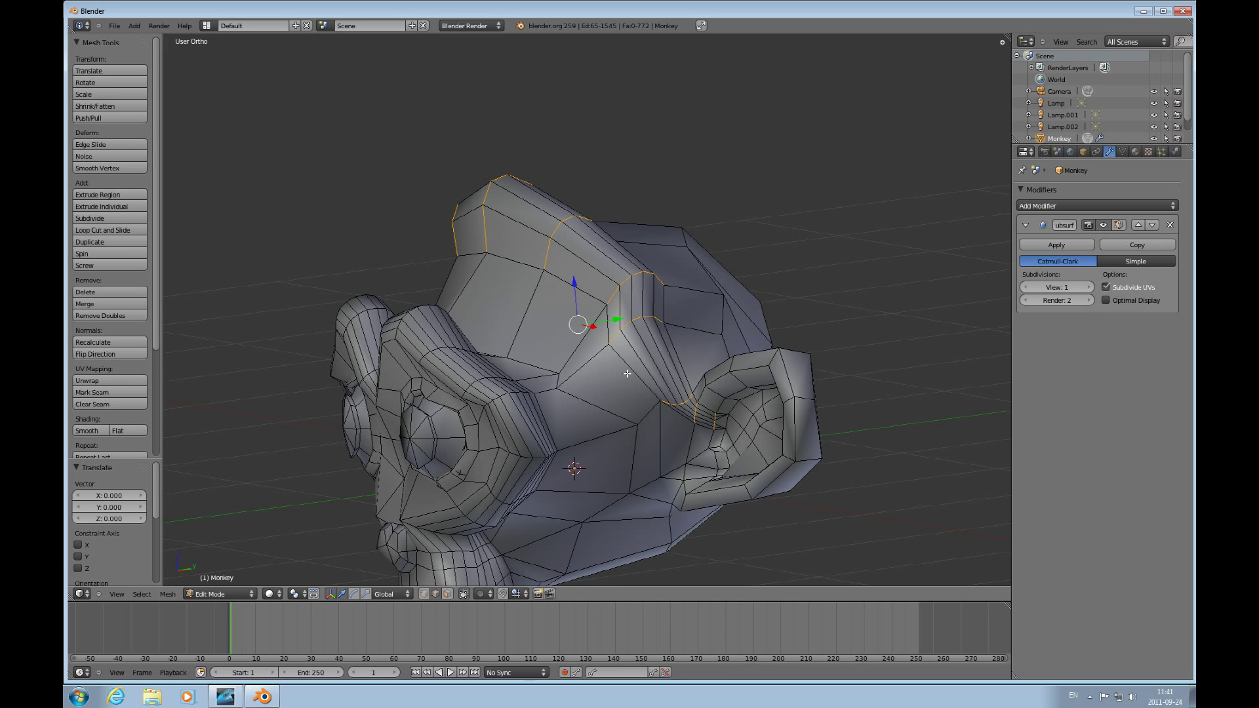
{"action": "middle_click_drag", "start_coordinate": [629, 372], "coordinate": [722, 397]}
{"action": "scroll", "coordinate": [688, 404], "scroll_direction": "up", "scroll_amount": 6}
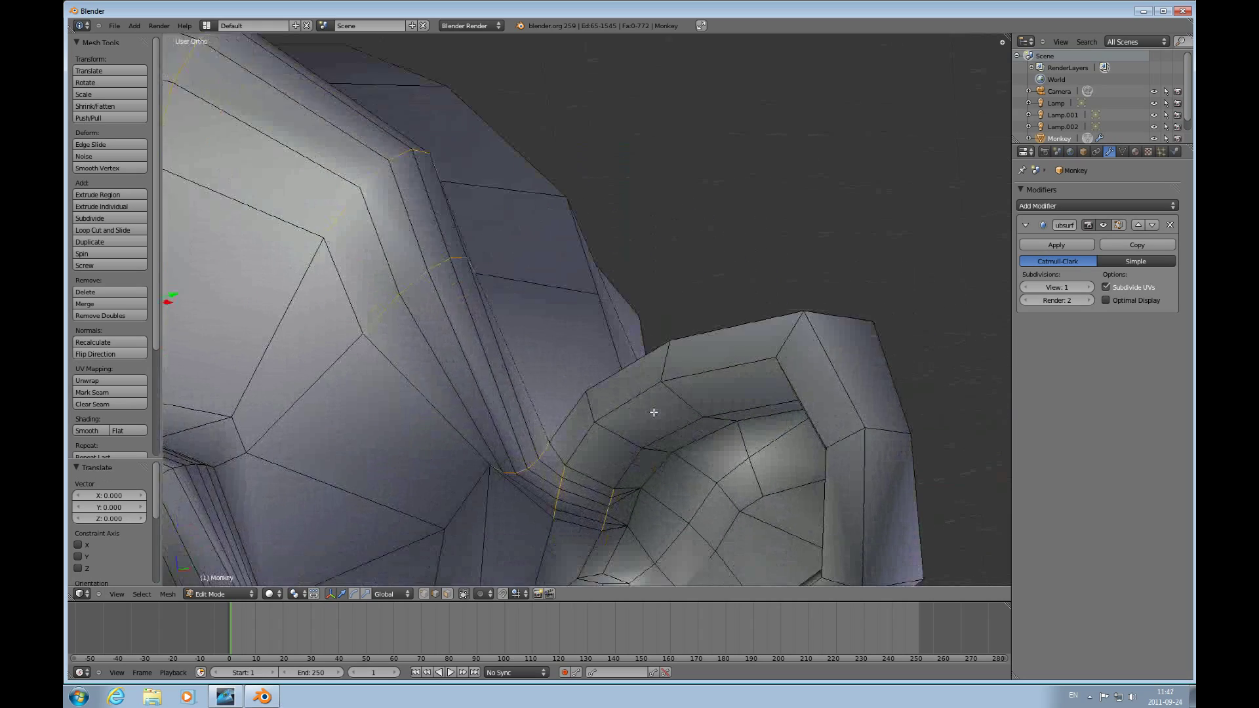
{"action": "scroll", "coordinate": [654, 412], "scroll_direction": "down", "scroll_amount": 1}
Step: In Face mode, merge the two small triangles at one ear's base into a quad
{"action": "scroll", "coordinate": [654, 412], "scroll_direction": "up", "scroll_amount": 1}
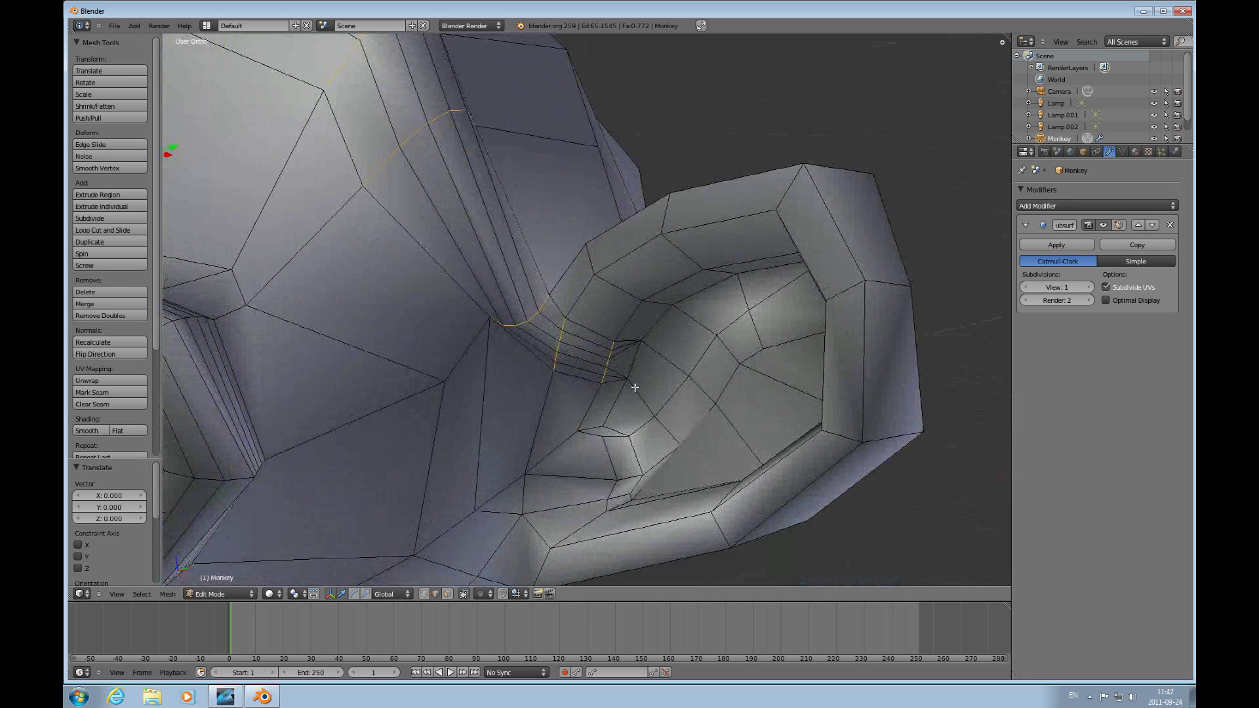
{"action": "key", "text": "ctrl+Tab"}
{"action": "left_click", "coordinate": [593, 390]}
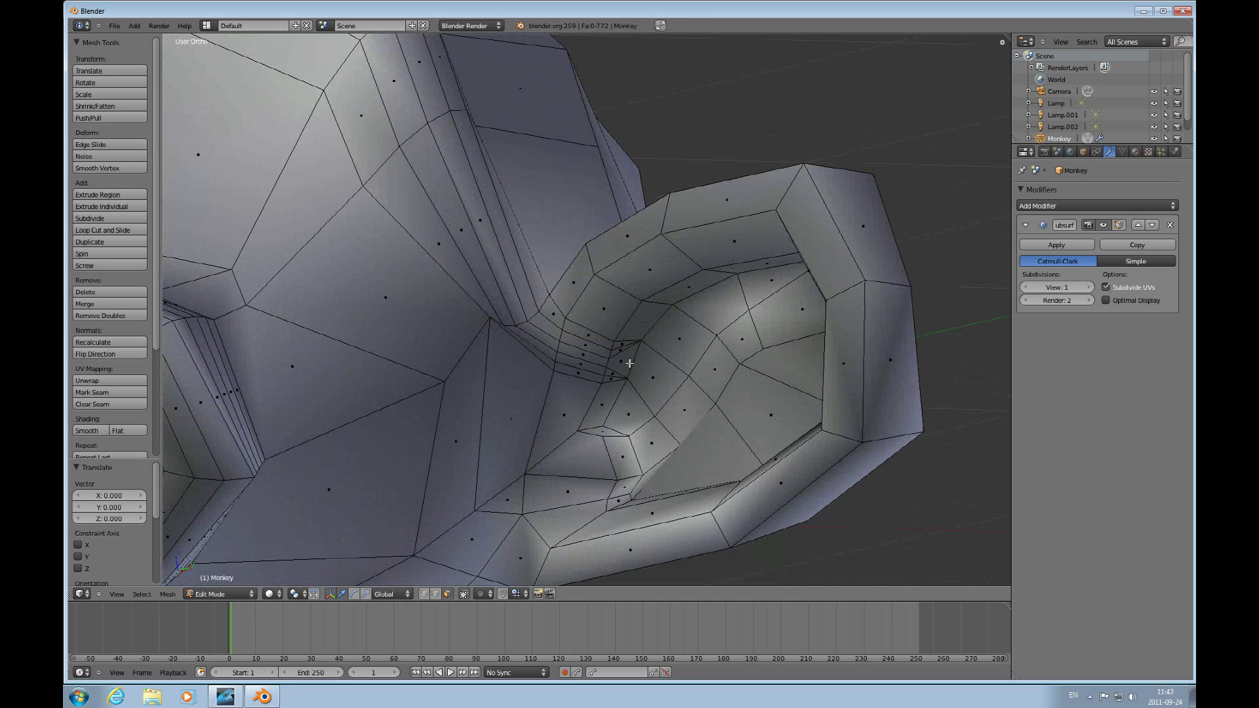
{"action": "right_click", "coordinate": [611, 381]}
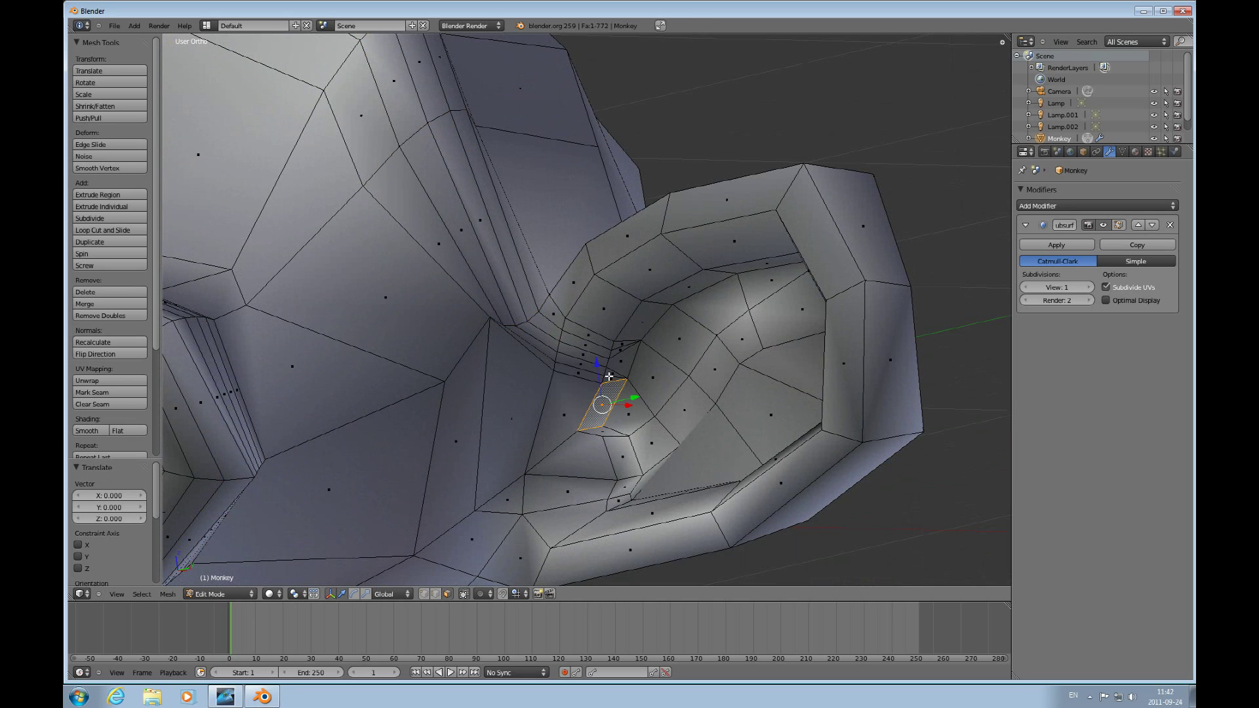
{"action": "right_click", "coordinate": [610, 377]}
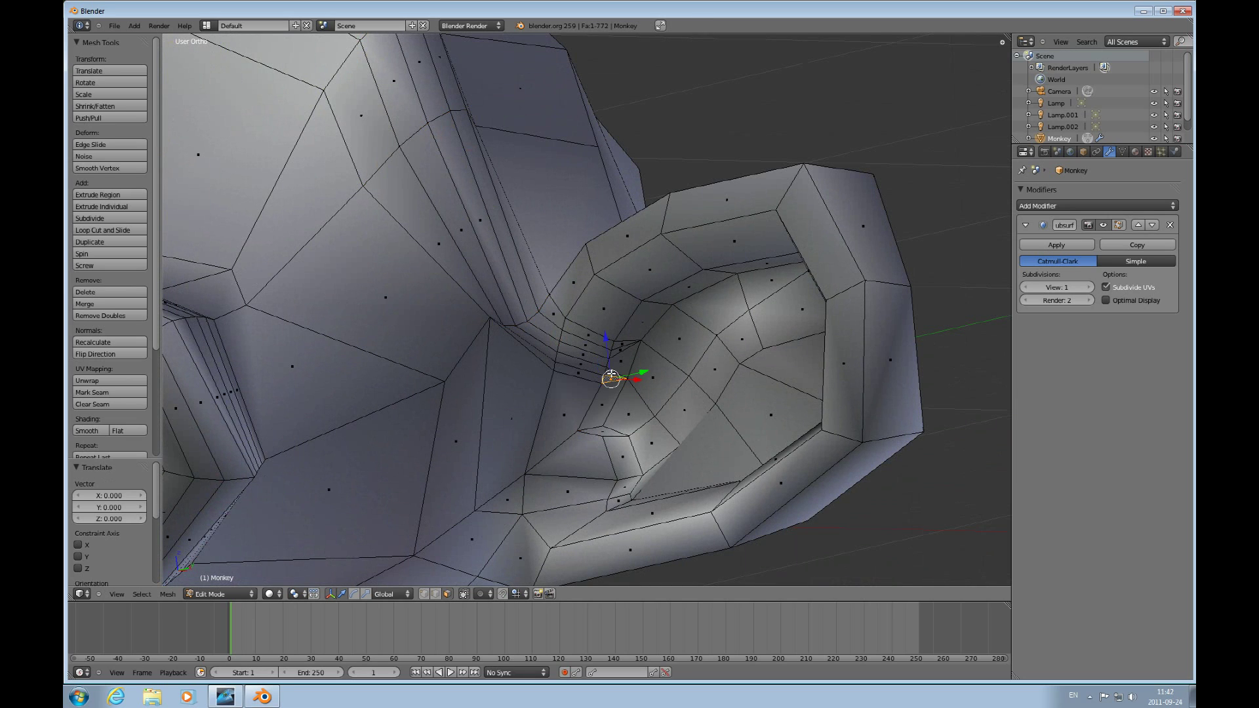
{"action": "right_click", "coordinate": [622, 342], "text": "shift"}
{"action": "key", "text": "alt+j"}
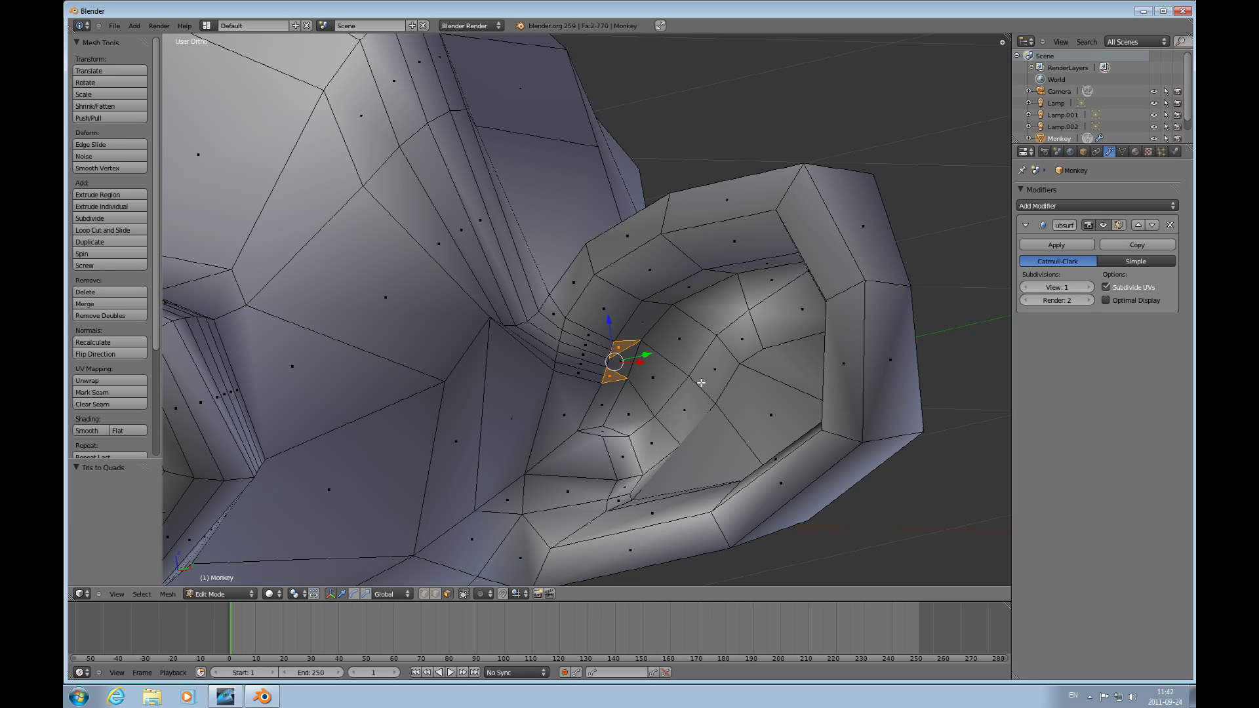
Step: Merge the triangles by the other ear into a quad, then deselect everything
{"action": "scroll", "coordinate": [716, 393], "scroll_direction": "down", "scroll_amount": 2}
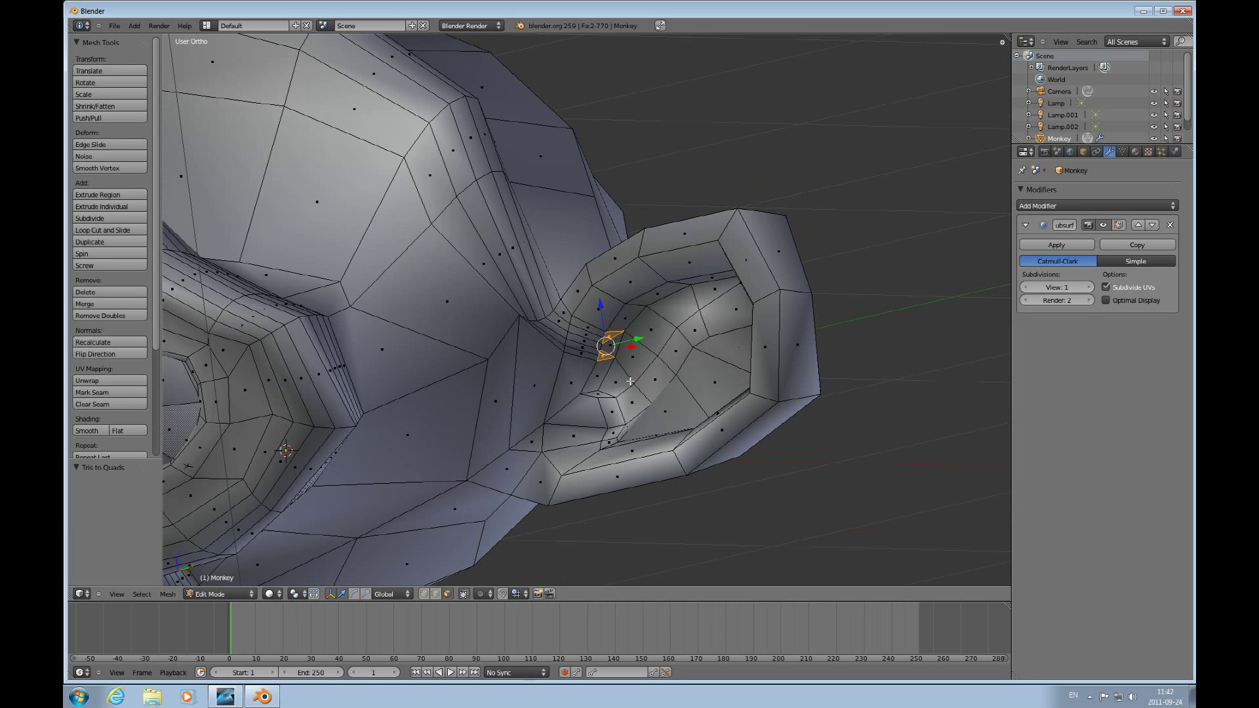
{"action": "scroll", "coordinate": [378, 259], "scroll_direction": "down", "scroll_amount": 3}
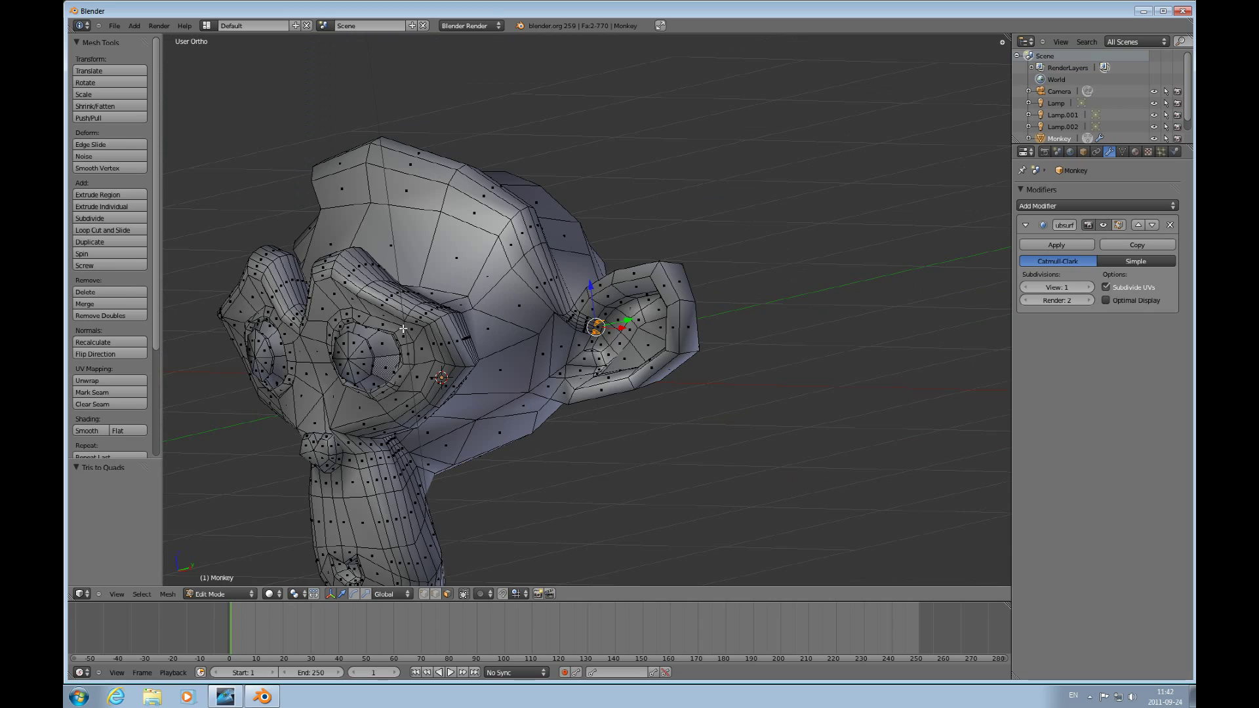
{"action": "middle_click_drag", "start_coordinate": [403, 329], "coordinate": [602, 333]}
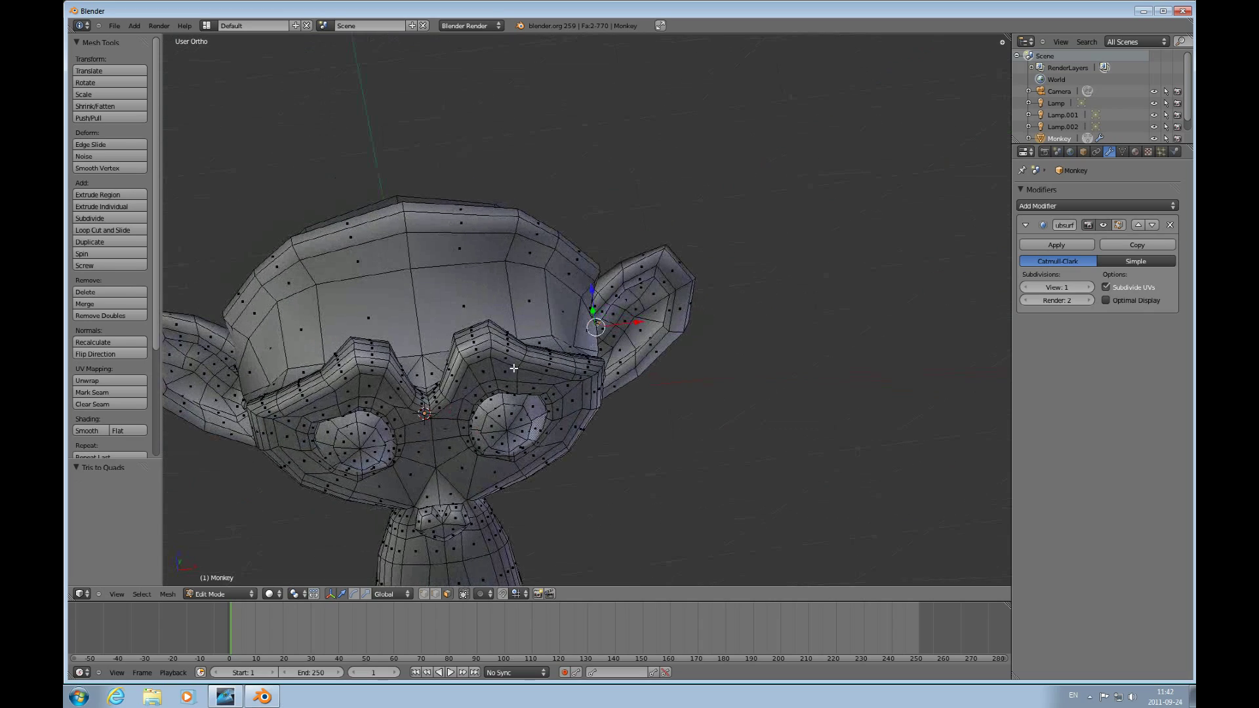
{"action": "middle_click_drag", "start_coordinate": [513, 369], "coordinate": [498, 328]}
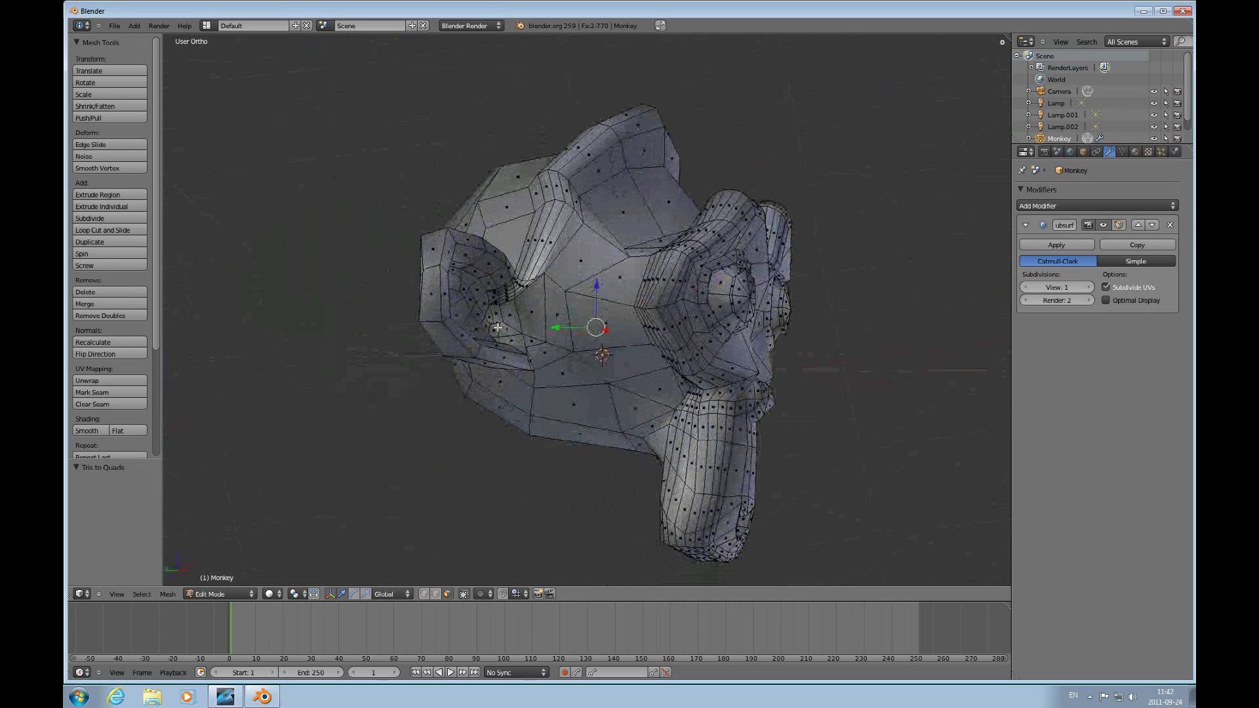
{"action": "scroll", "coordinate": [498, 328], "scroll_direction": "up", "scroll_amount": 5}
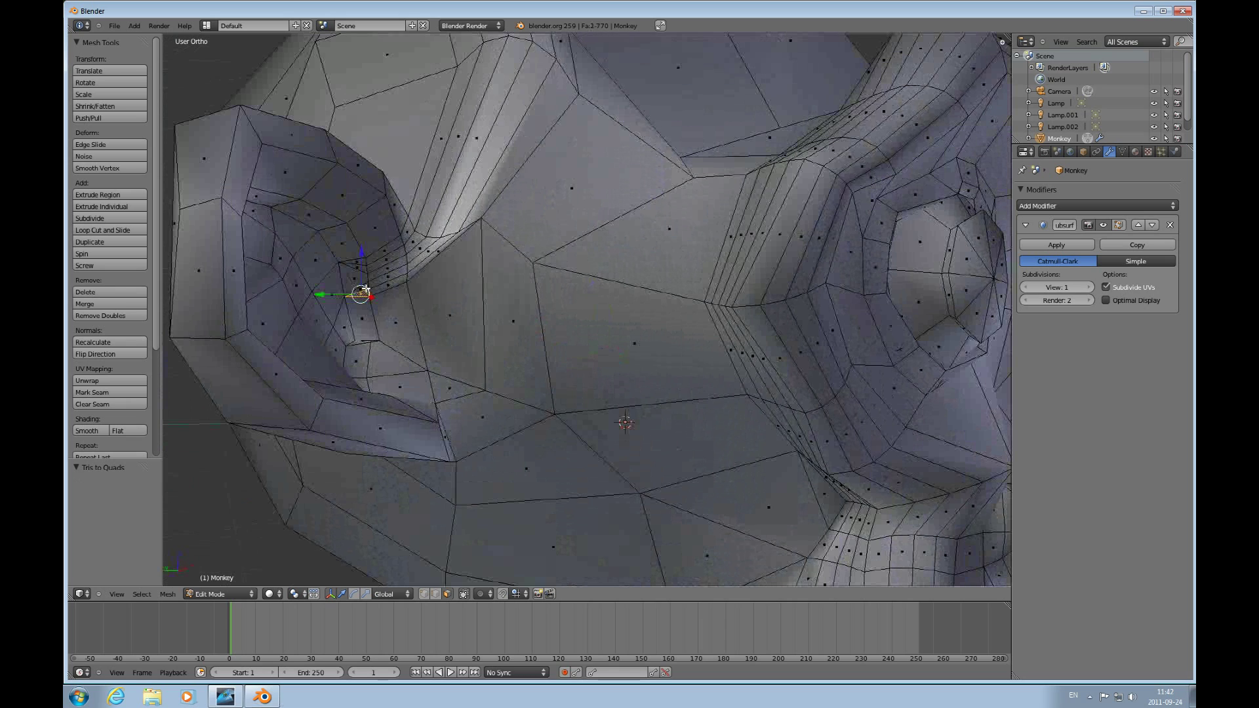
{"action": "right_click", "coordinate": [362, 288], "text": "shift"}
{"action": "right_click", "coordinate": [359, 269], "text": "shift"}
{"action": "scroll", "coordinate": [518, 312], "scroll_direction": "down", "scroll_amount": 1}
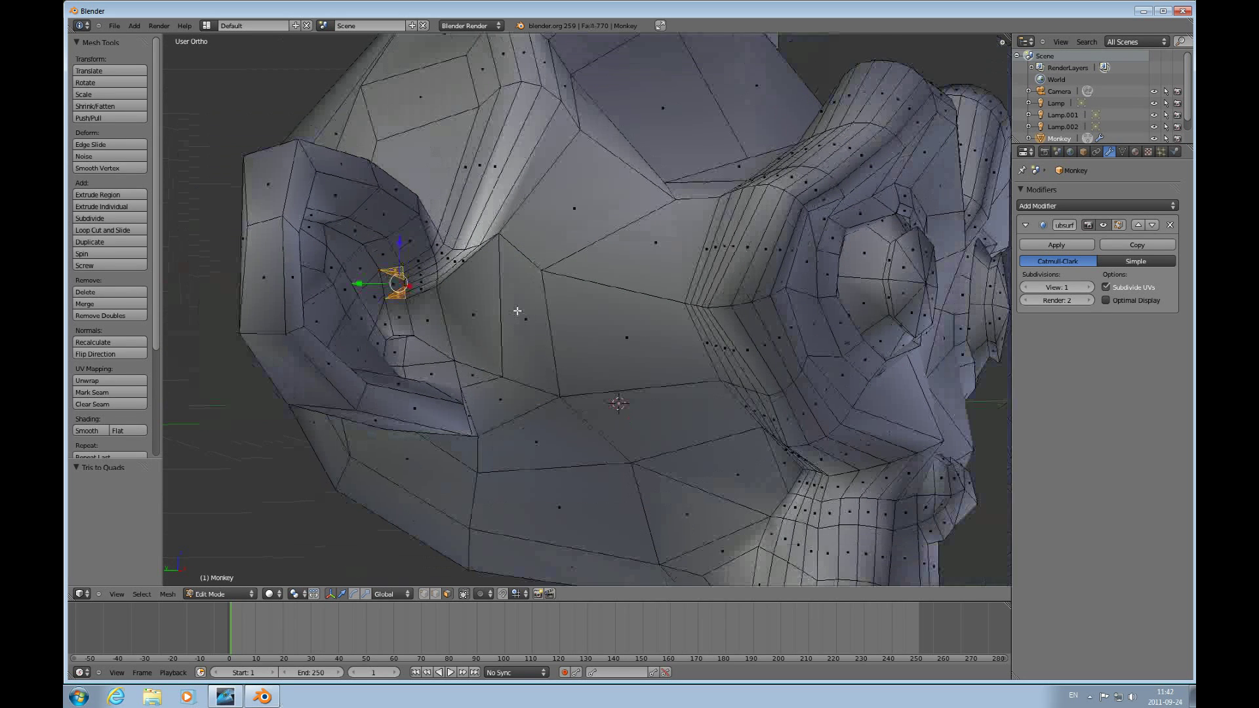
{"action": "key", "text": "alt+j"}
{"action": "key", "text": "a"}
{"action": "scroll", "coordinate": [518, 310], "scroll_direction": "down", "scroll_amount": 4}
{"action": "middle_click_drag", "start_coordinate": [652, 336], "coordinate": [593, 403]}
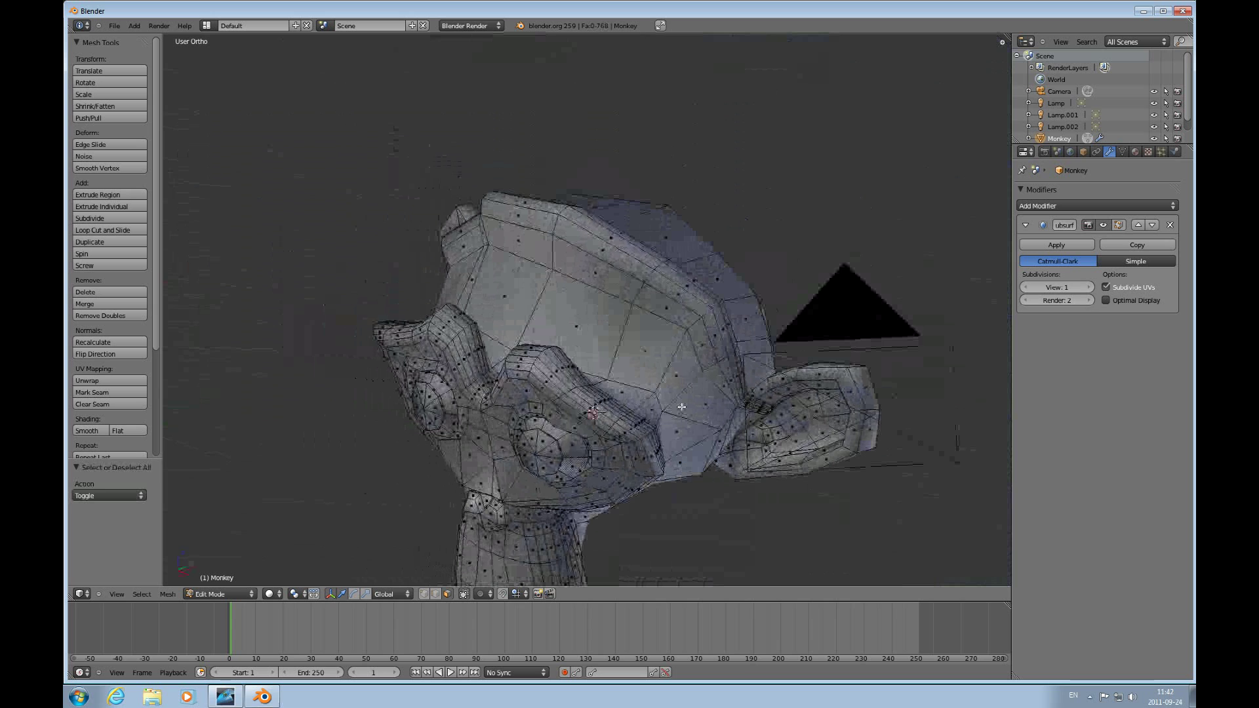
Step: Orbit and zoom around the 768-face monkey mesh, then switch to Camera view with Numpad 0
{"action": "scroll", "coordinate": [683, 403], "scroll_direction": "down", "scroll_amount": 2}
{"action": "middle_click_drag", "start_coordinate": [683, 403], "coordinate": [539, 298]}
{"action": "scroll", "coordinate": [677, 382], "scroll_direction": "down", "scroll_amount": 3}
{"action": "scroll", "coordinate": [677, 382], "scroll_direction": "up", "scroll_amount": 5}
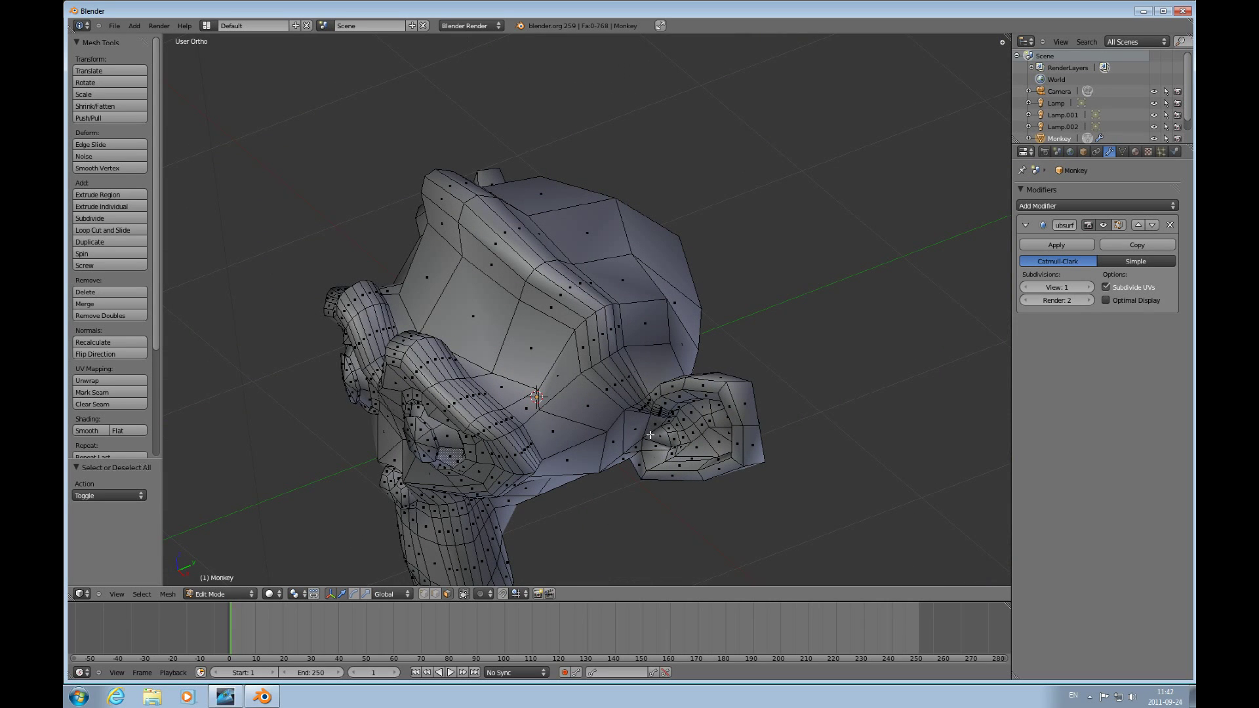
{"action": "scroll", "coordinate": [650, 434], "scroll_direction": "down", "scroll_amount": 3, "text": "shift"}
{"action": "scroll", "coordinate": [650, 434], "scroll_direction": "down", "scroll_amount": 4, "text": "shift"}
{"action": "scroll", "coordinate": [879, 256], "scroll_direction": "up", "scroll_amount": 5}
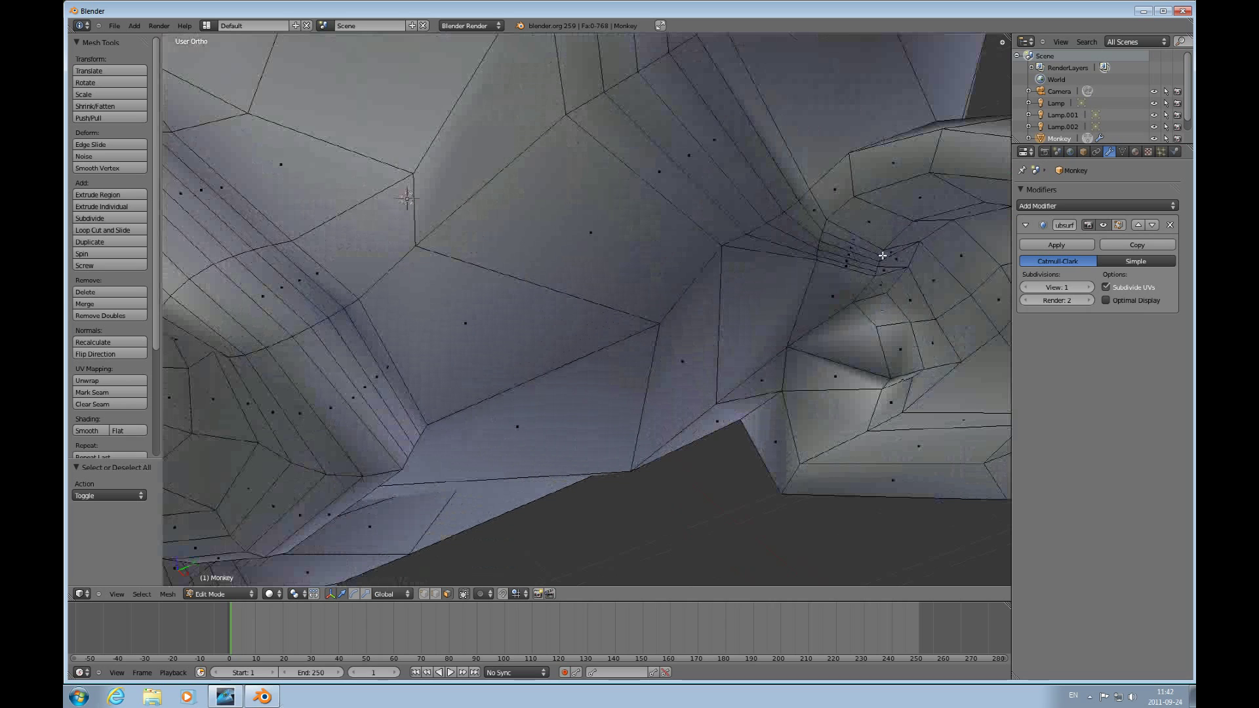
{"action": "scroll", "coordinate": [923, 262], "scroll_direction": "down", "scroll_amount": 4}
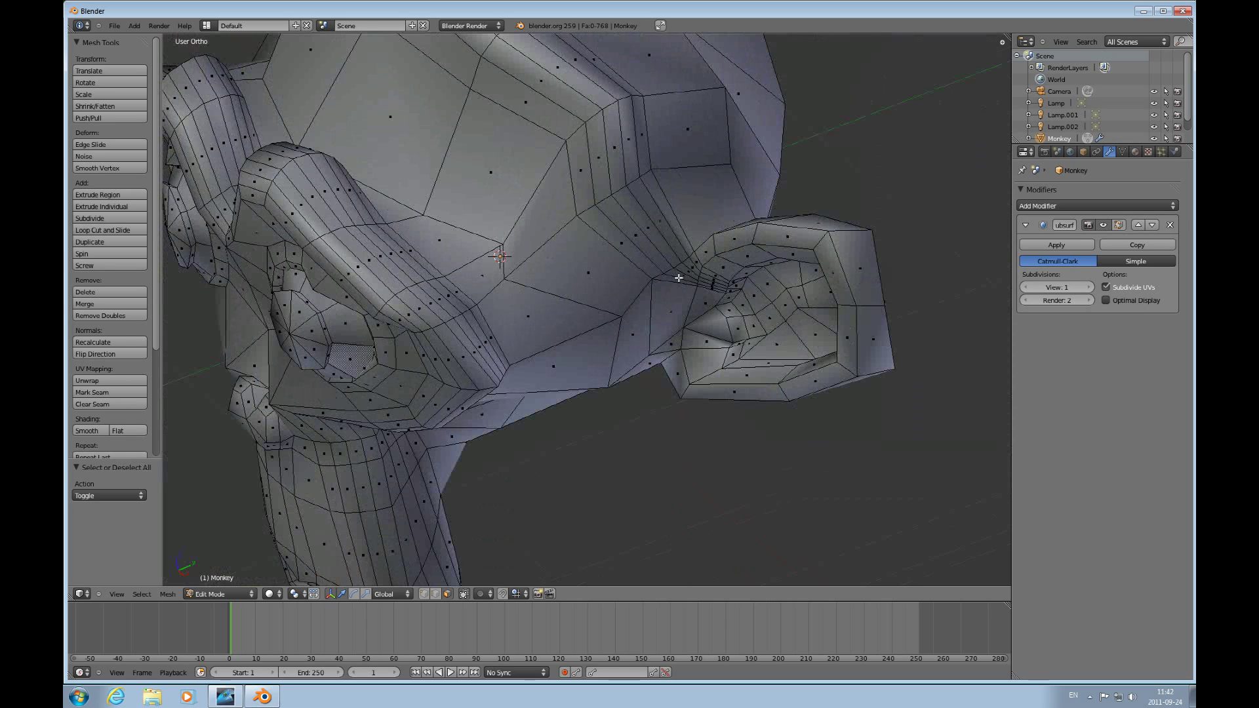
{"action": "scroll", "coordinate": [686, 276], "scroll_direction": "down", "scroll_amount": 1}
{"action": "scroll", "coordinate": [605, 350], "scroll_direction": "down", "scroll_amount": 4}
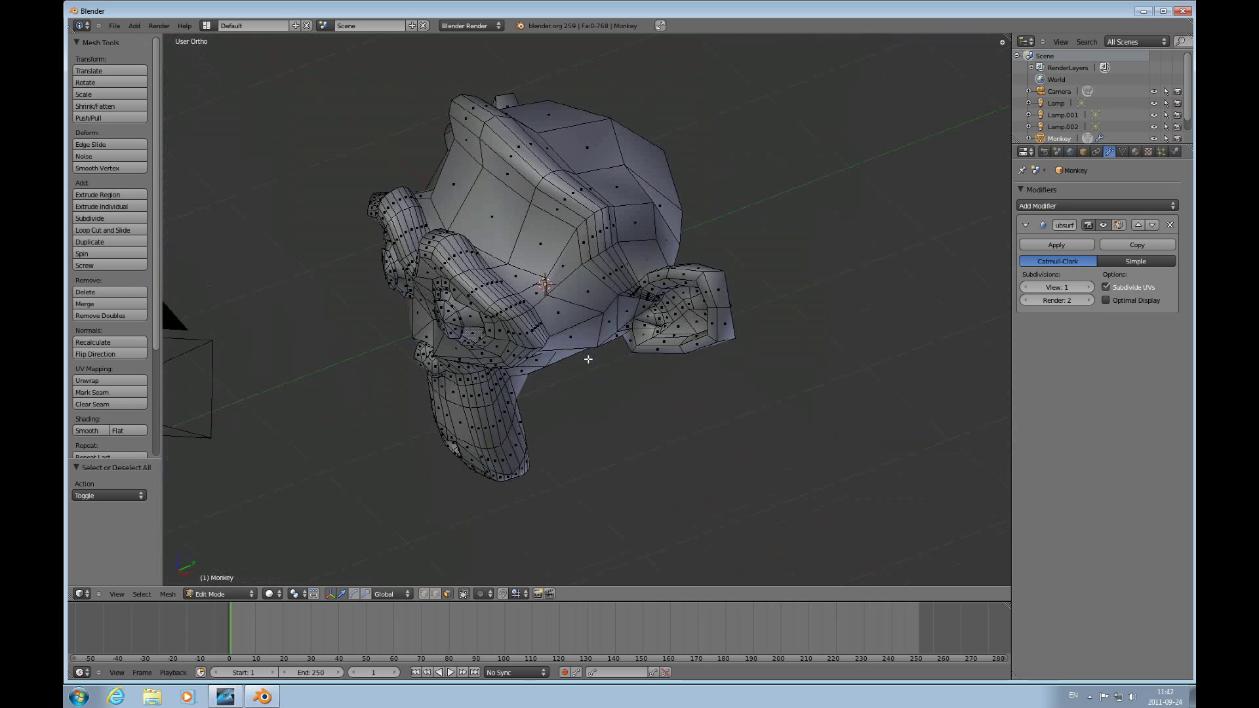
{"action": "key", "text": "KP_0"}
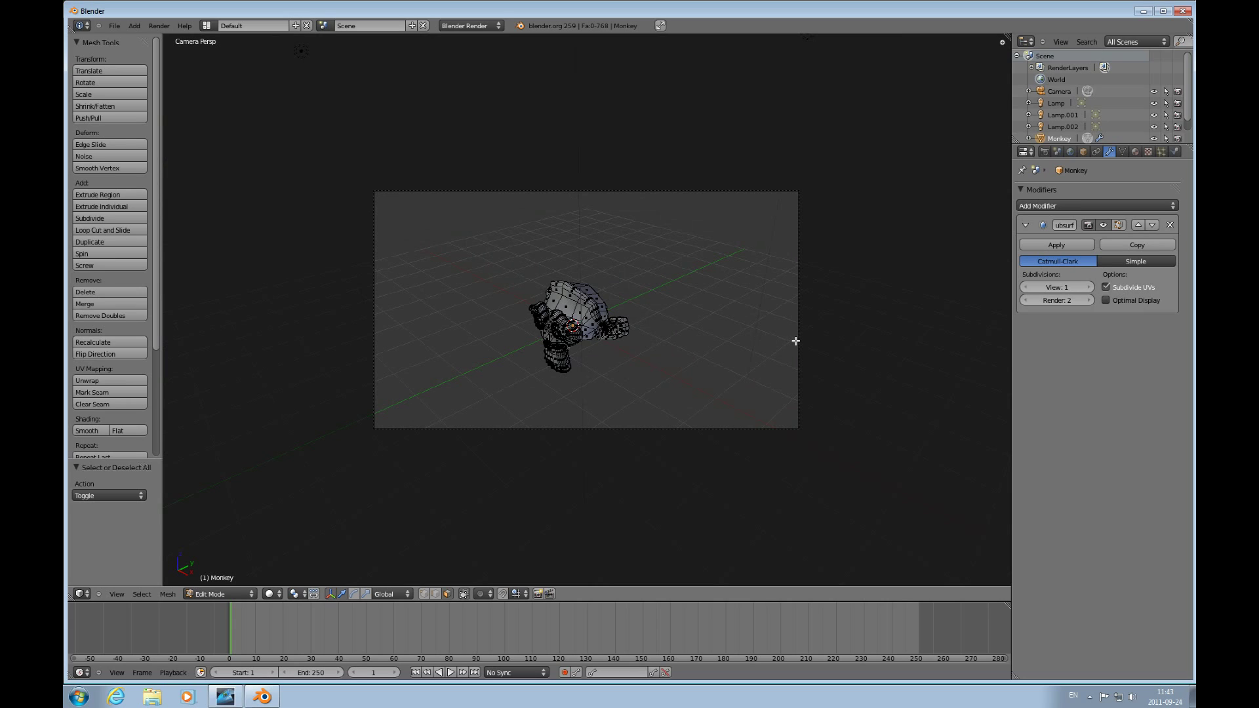
Step: In Object Mode, move the camera closer along its local Z and reposition it to frame the monkey
{"action": "key", "text": "ctrl+Tab"}
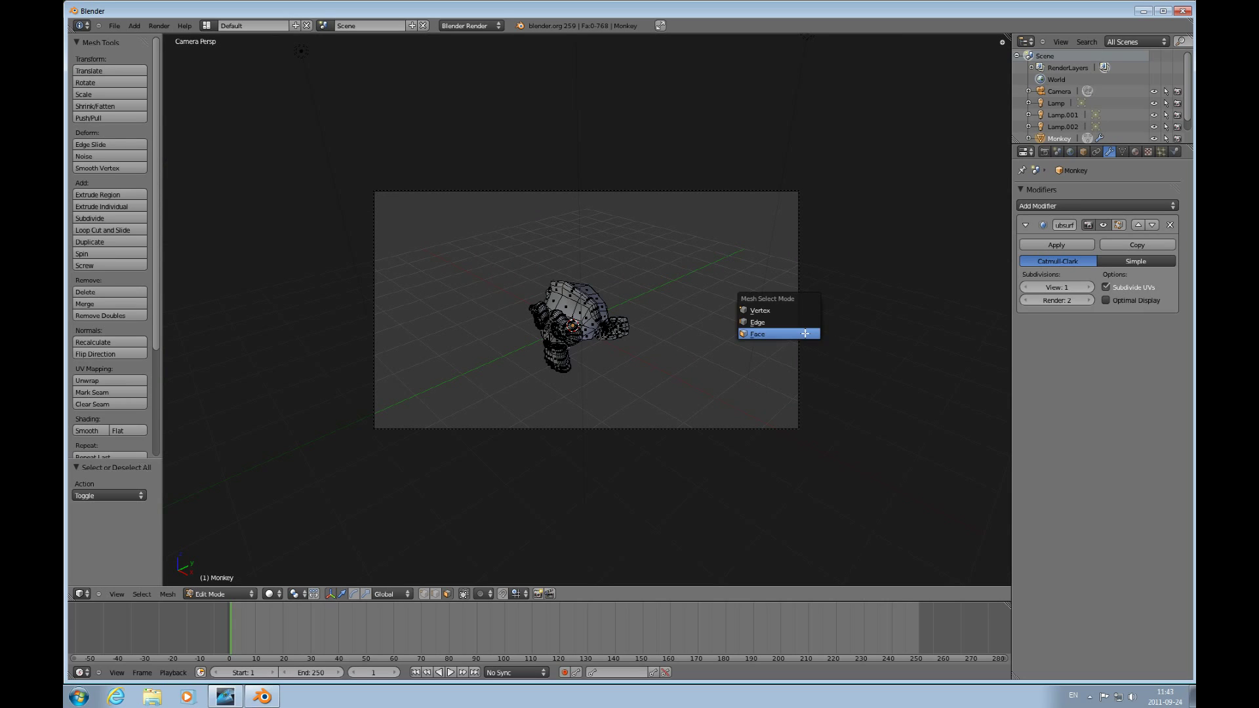
{"action": "left_click", "coordinate": [755, 333]}
{"action": "key", "text": "Tab"}
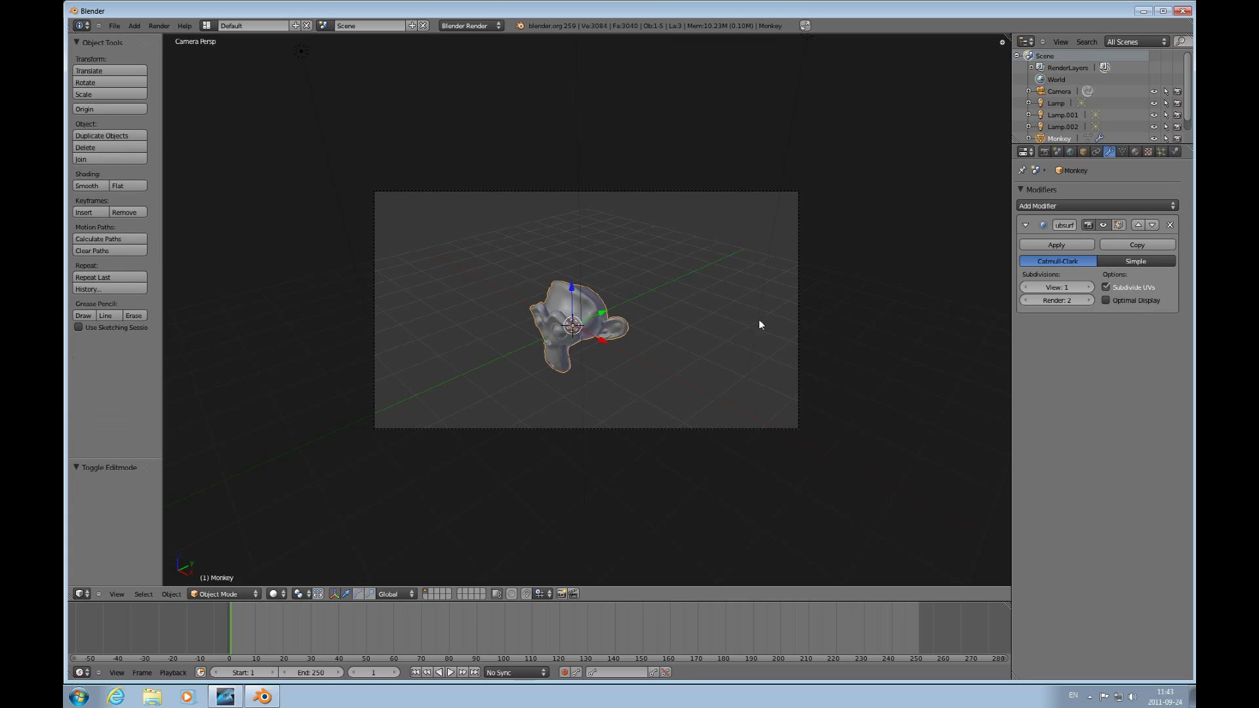
{"action": "right_click", "coordinate": [799, 307]}
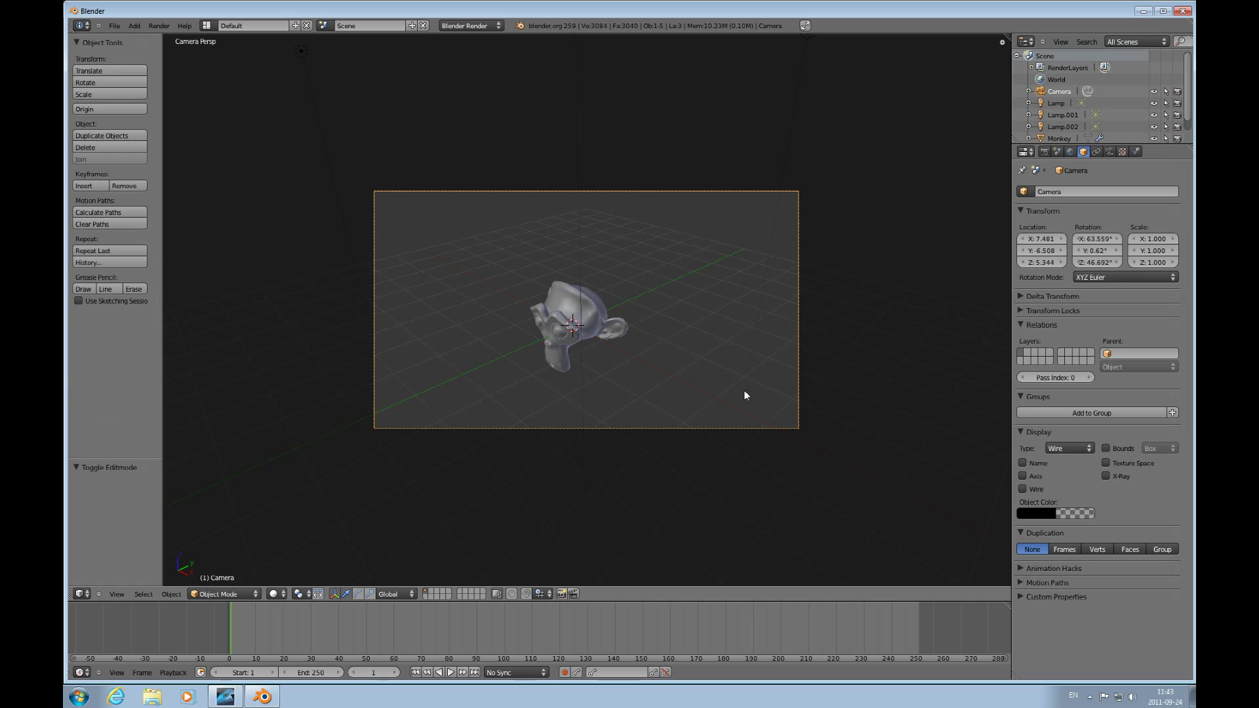
{"action": "key", "text": "g"}
{"action": "key", "text": "z"}
{"action": "key", "text": "z"}
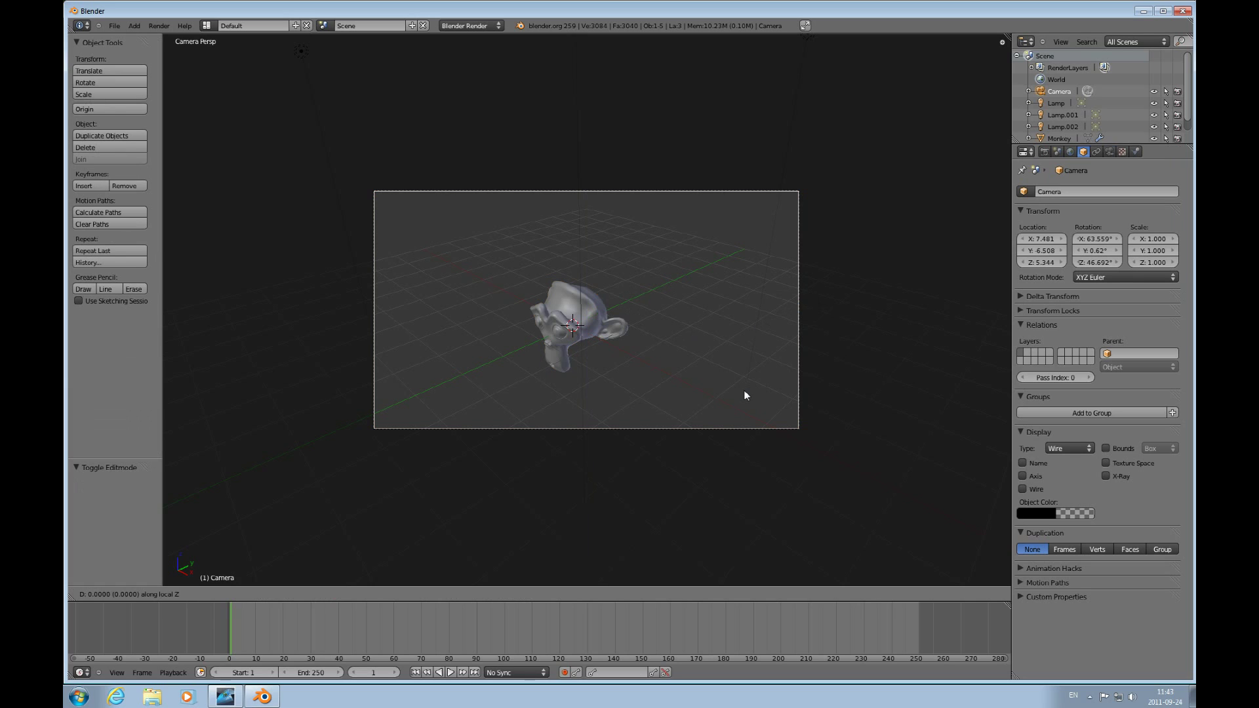
{"action": "left_click", "coordinate": [656, 298]}
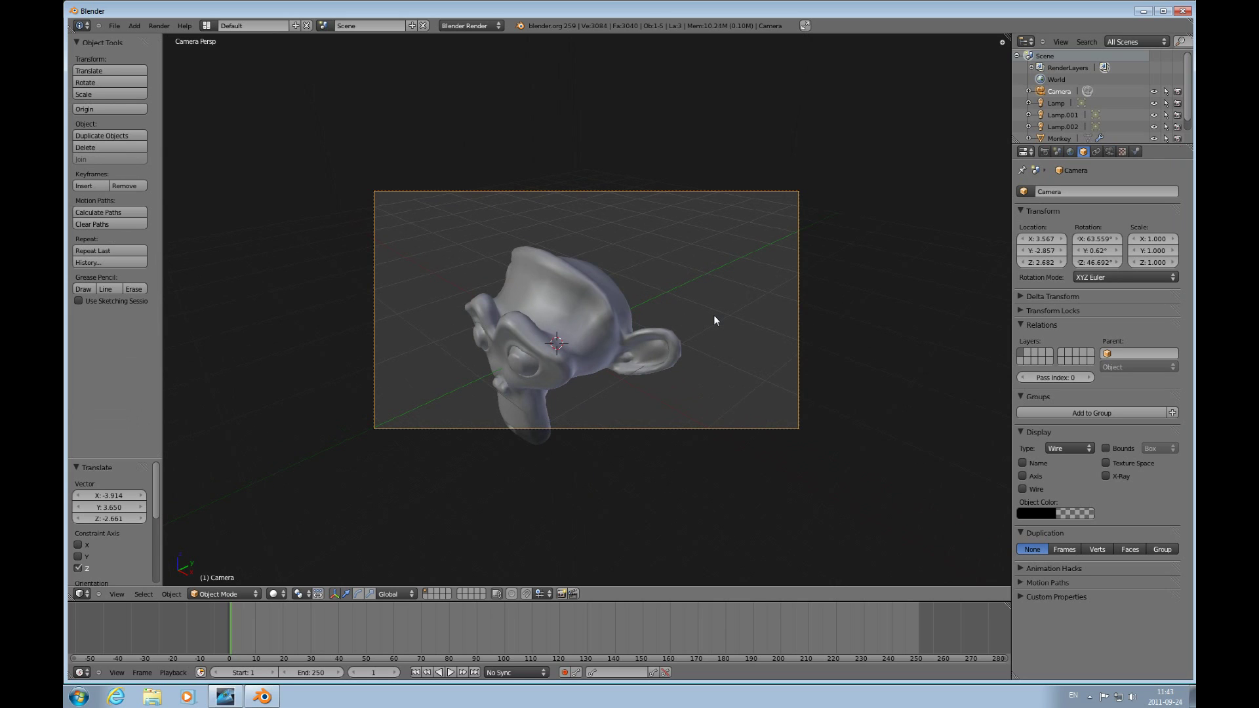
{"action": "key", "text": "g"}
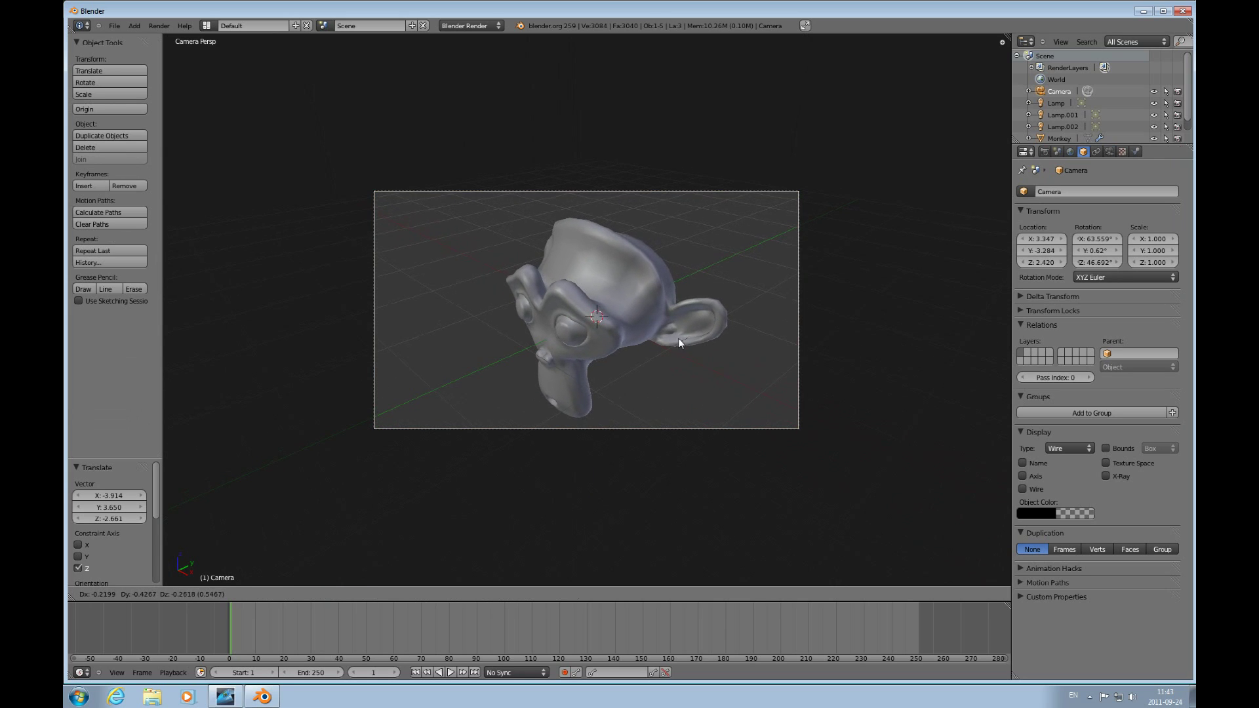
{"action": "left_click", "coordinate": [730, 351]}
Step: Render the camera view with F12
{"action": "key", "text": "F12"}
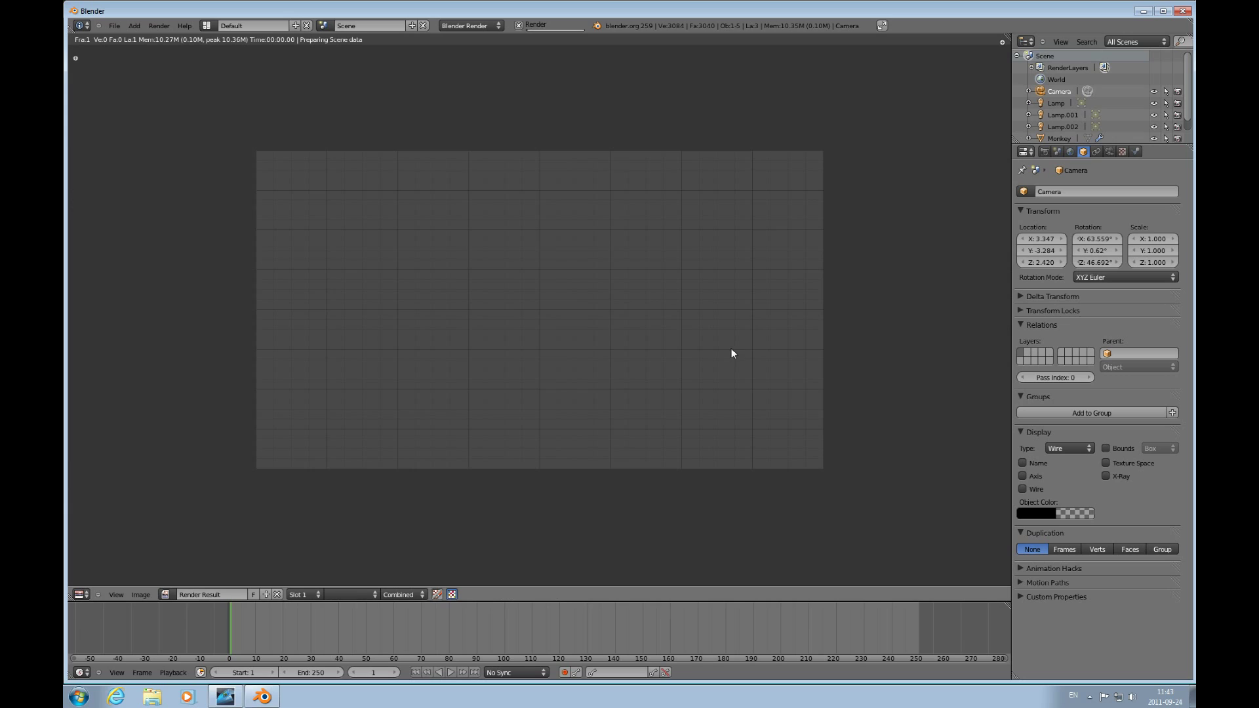